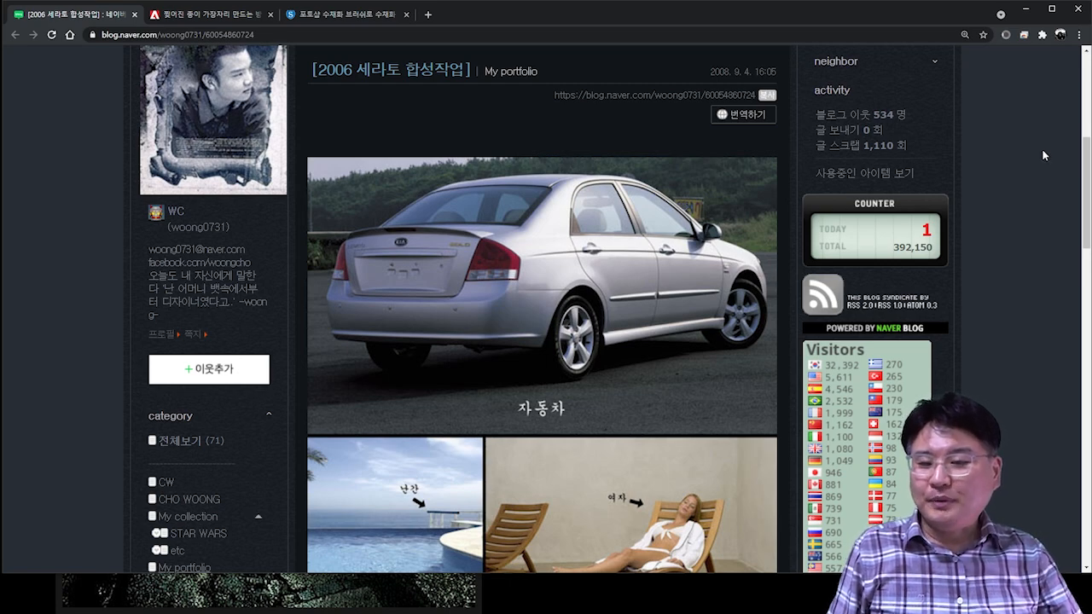
Step: Examine the 2006 Cerato compositing blog post, comparing the labelled source photos with the finished car composite
{"action": "scroll", "coordinate": [1042, 148], "scroll_direction": "down", "scroll_amount": 1}
{"action": "scroll", "coordinate": [1019, 214], "scroll_direction": "down", "scroll_amount": 2}
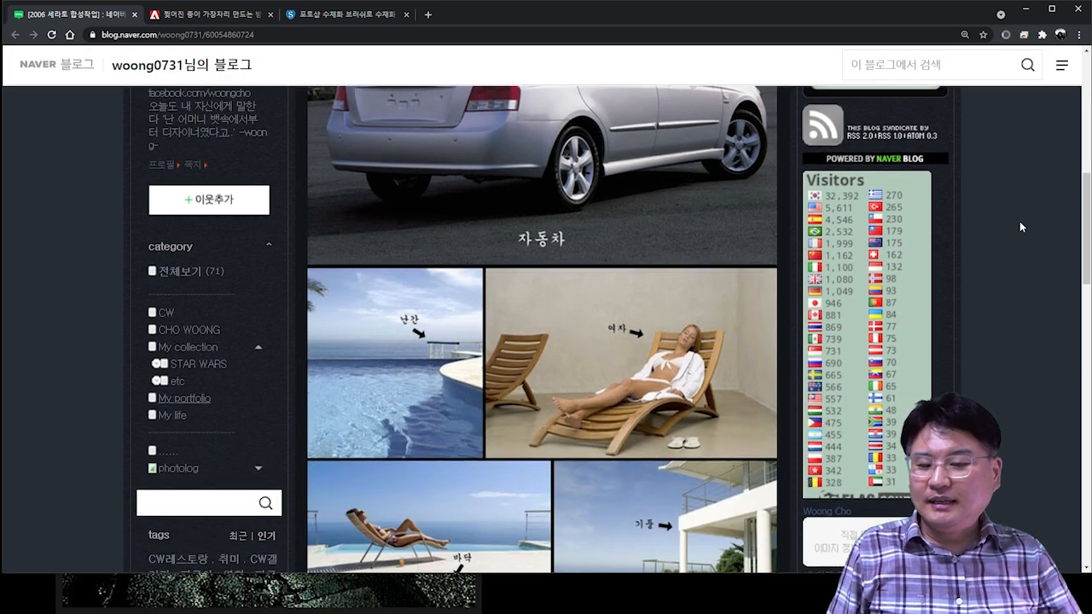
{"action": "scroll", "coordinate": [1019, 223], "scroll_direction": "down", "scroll_amount": 2}
{"action": "scroll", "coordinate": [703, 247], "scroll_direction": "down", "scroll_amount": 1}
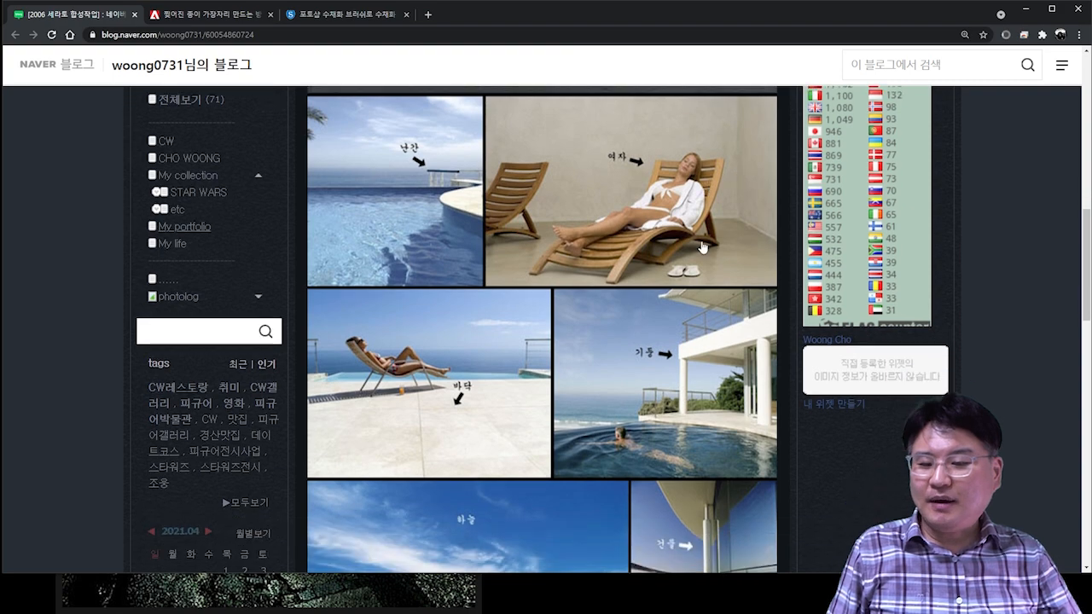
{"action": "scroll", "coordinate": [519, 367], "scroll_direction": "down", "scroll_amount": 2}
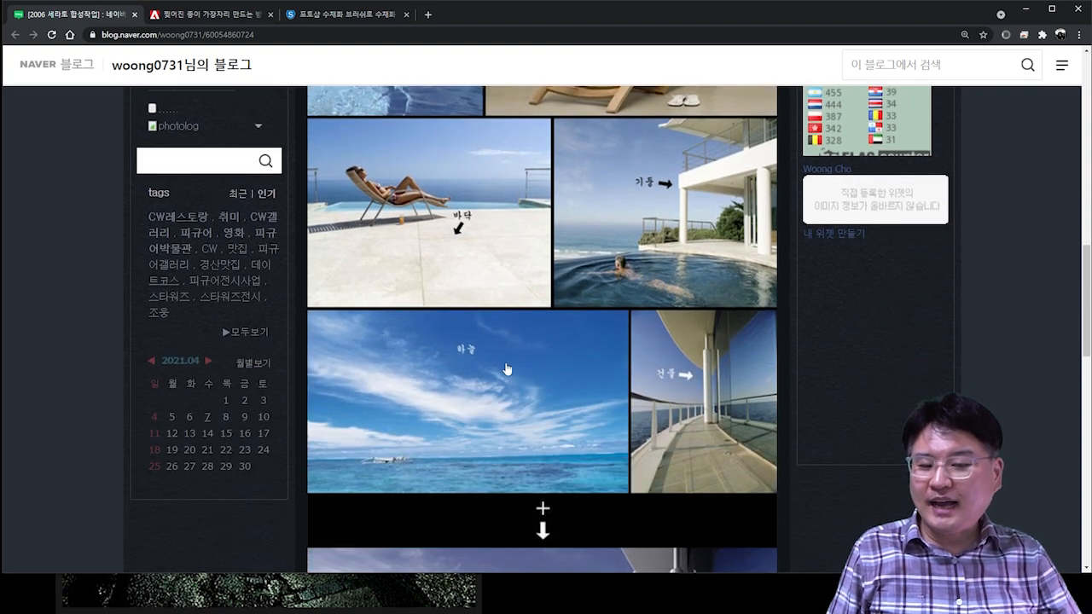
{"action": "scroll", "coordinate": [697, 390], "scroll_direction": "down", "scroll_amount": 4}
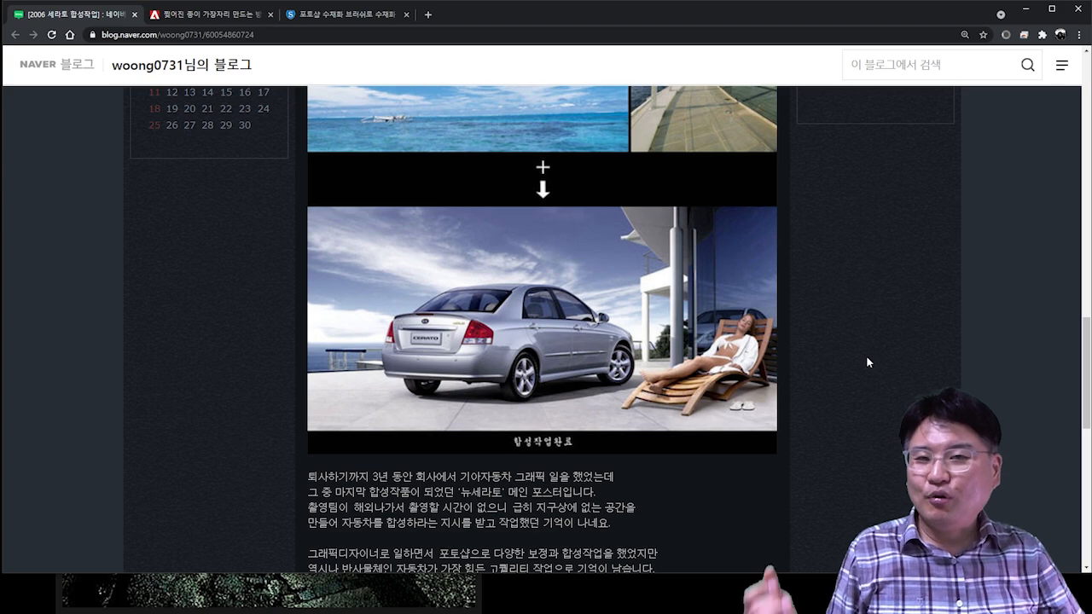
{"action": "scroll", "coordinate": [867, 361], "scroll_direction": "down", "scroll_amount": 2}
{"action": "scroll", "coordinate": [870, 362], "scroll_direction": "up", "scroll_amount": 3}
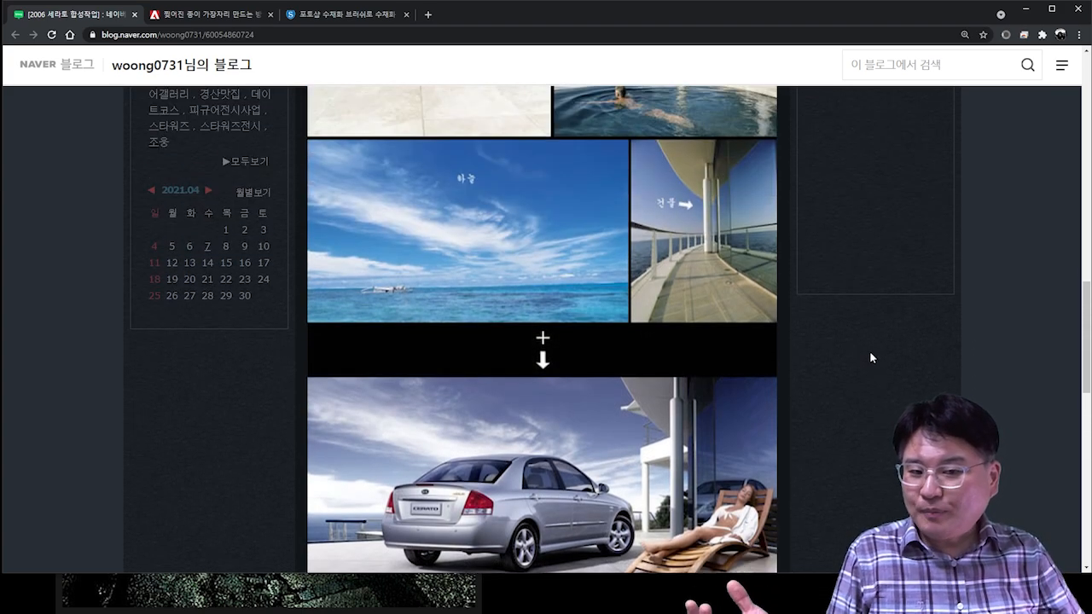
{"action": "scroll", "coordinate": [870, 358], "scroll_direction": "up", "scroll_amount": 3}
{"action": "scroll", "coordinate": [869, 359], "scroll_direction": "down", "scroll_amount": 3}
{"action": "scroll", "coordinate": [871, 357], "scroll_direction": "down", "scroll_amount": 1}
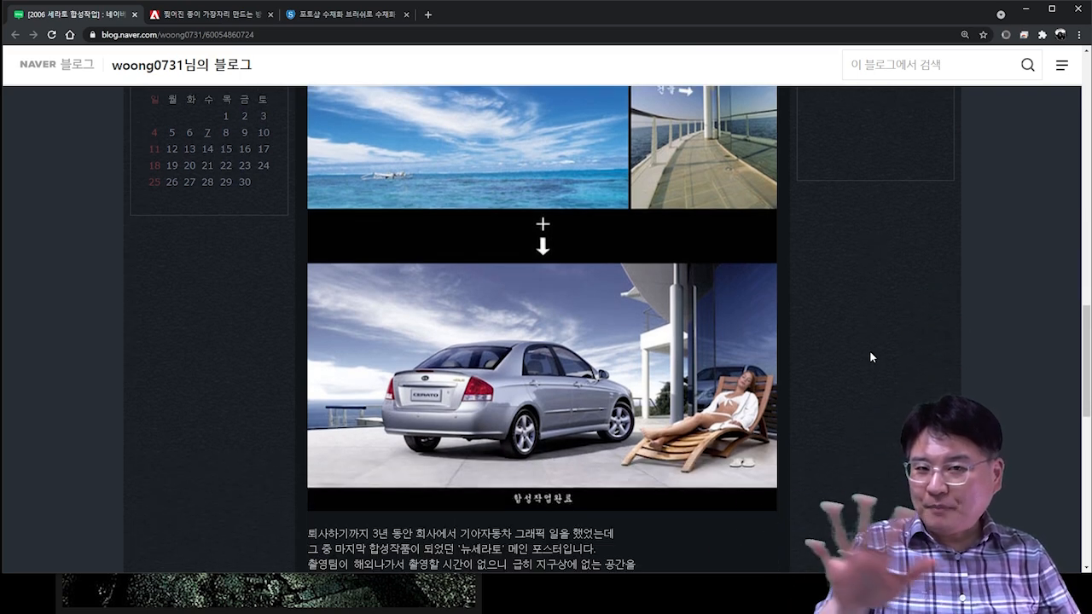
{"action": "scroll", "coordinate": [871, 356], "scroll_direction": "up", "scroll_amount": 1}
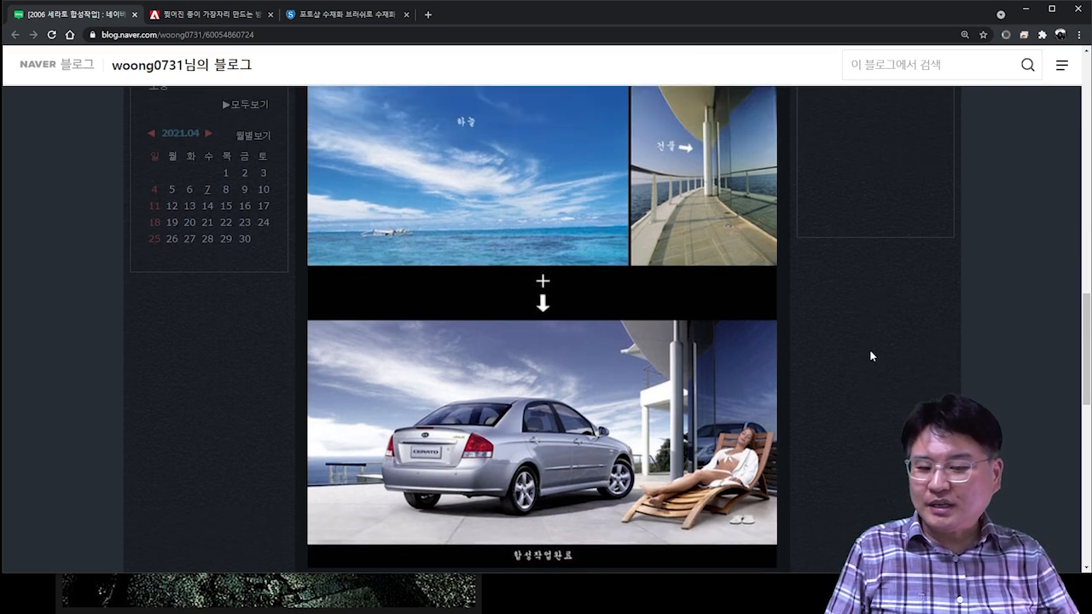
{"action": "scroll", "coordinate": [871, 356], "scroll_direction": "up", "scroll_amount": 5}
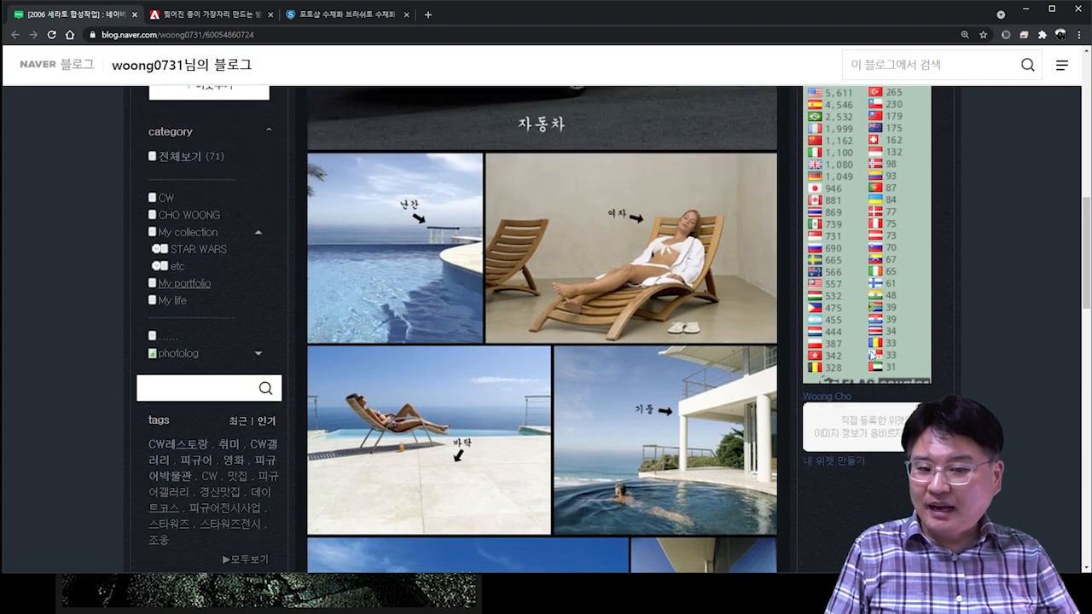
{"action": "scroll", "coordinate": [871, 355], "scroll_direction": "up", "scroll_amount": 4}
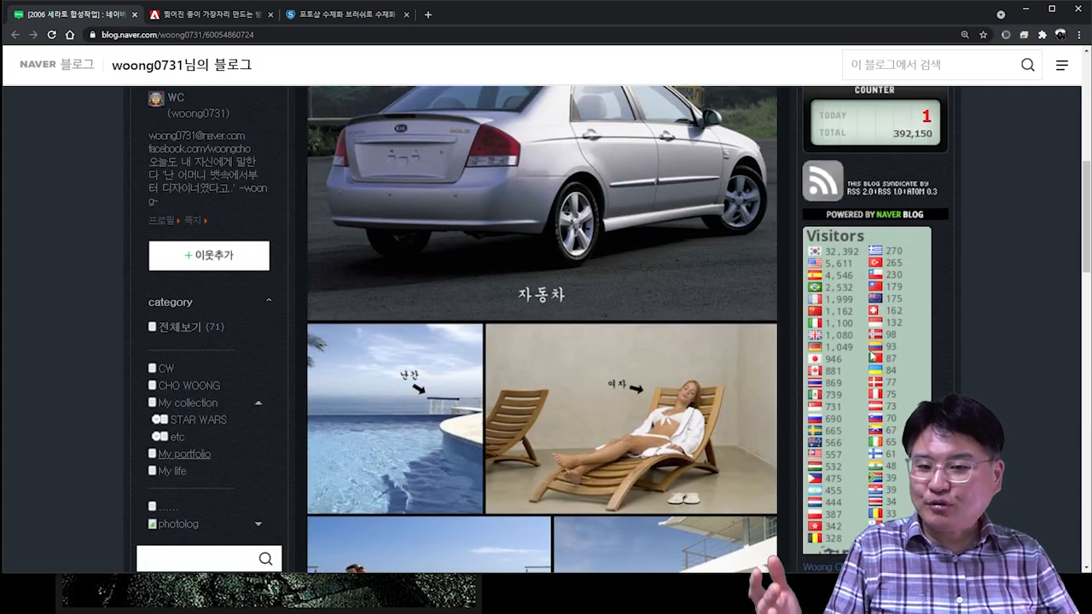
{"action": "scroll", "coordinate": [871, 355], "scroll_direction": "down", "scroll_amount": 12}
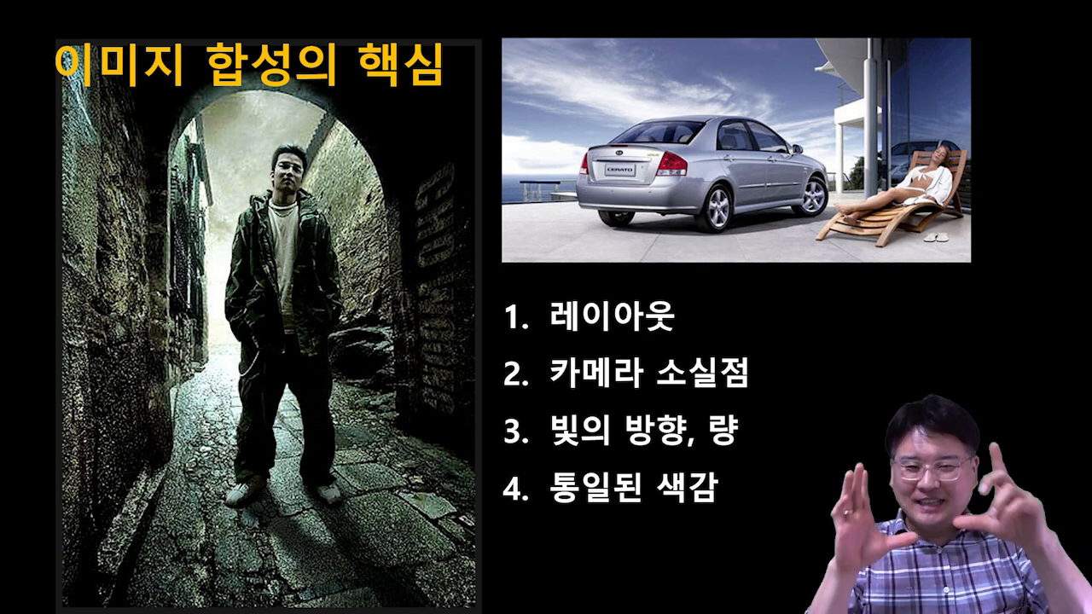
{"action": "key", "text": "Right"}
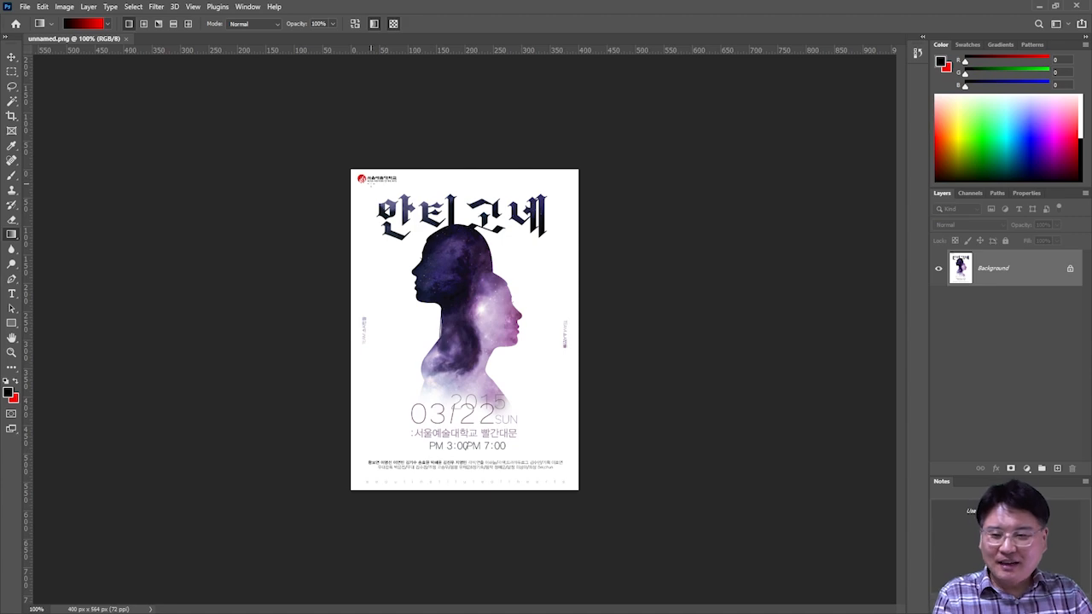
Step: Switch to the browser, restrict the Google image results for "옆모습 사진" to large images and look through them
{"action": "key", "text": "alt+Tab"}
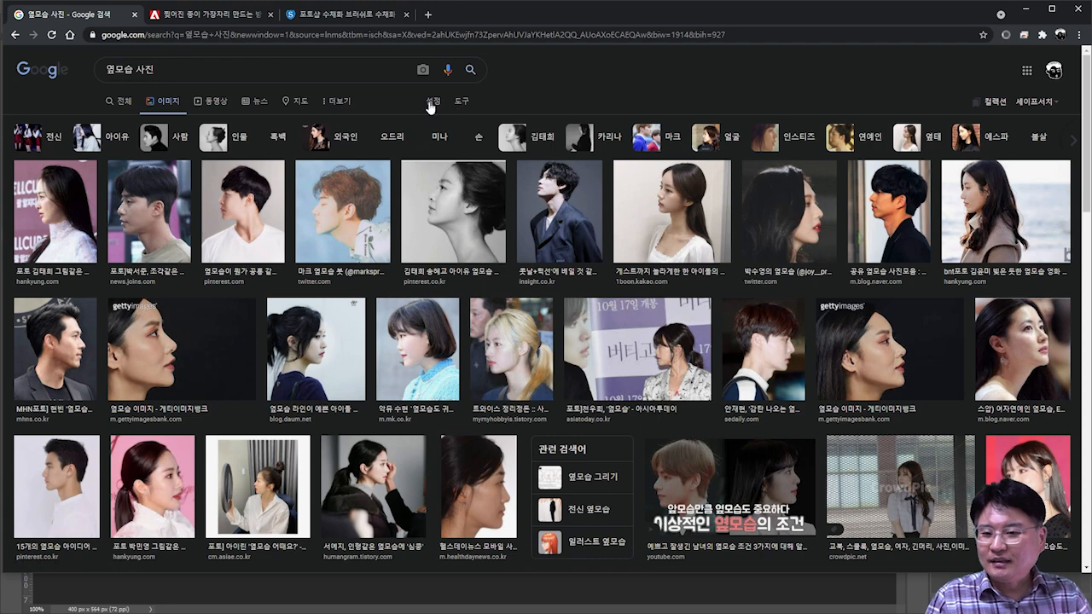
{"action": "left_click", "coordinate": [469, 105]}
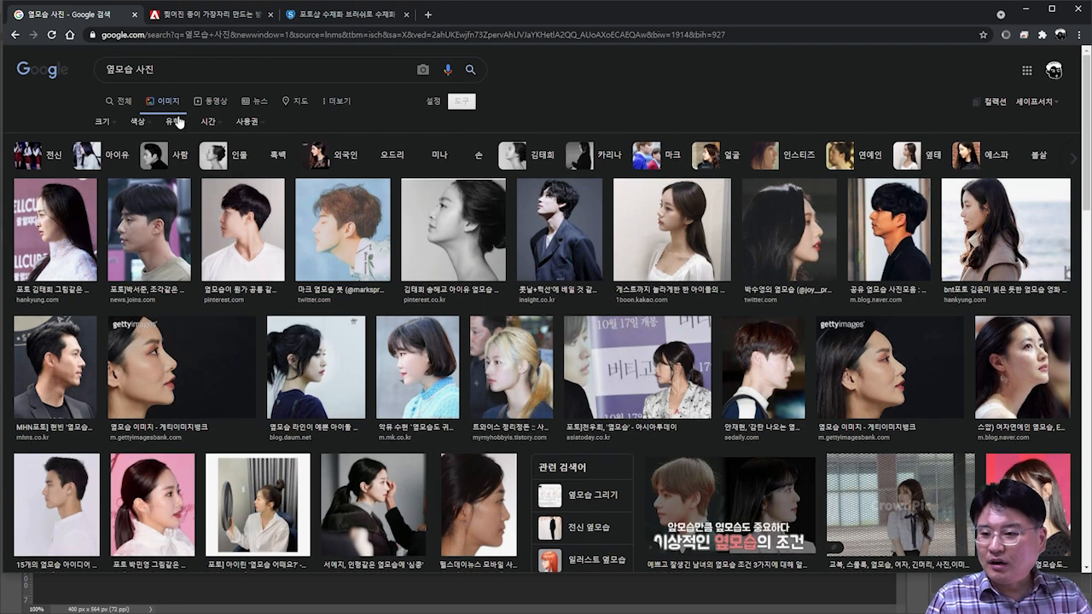
{"action": "left_click", "coordinate": [102, 122]}
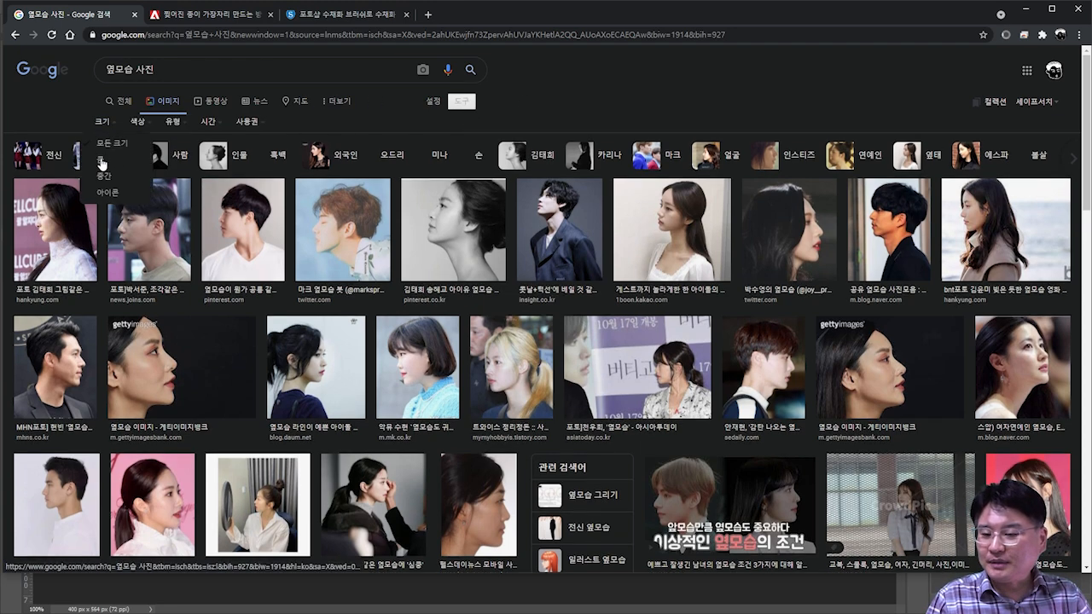
{"action": "left_click", "coordinate": [102, 161]}
{"action": "scroll", "coordinate": [307, 195], "scroll_direction": "down", "scroll_amount": 3}
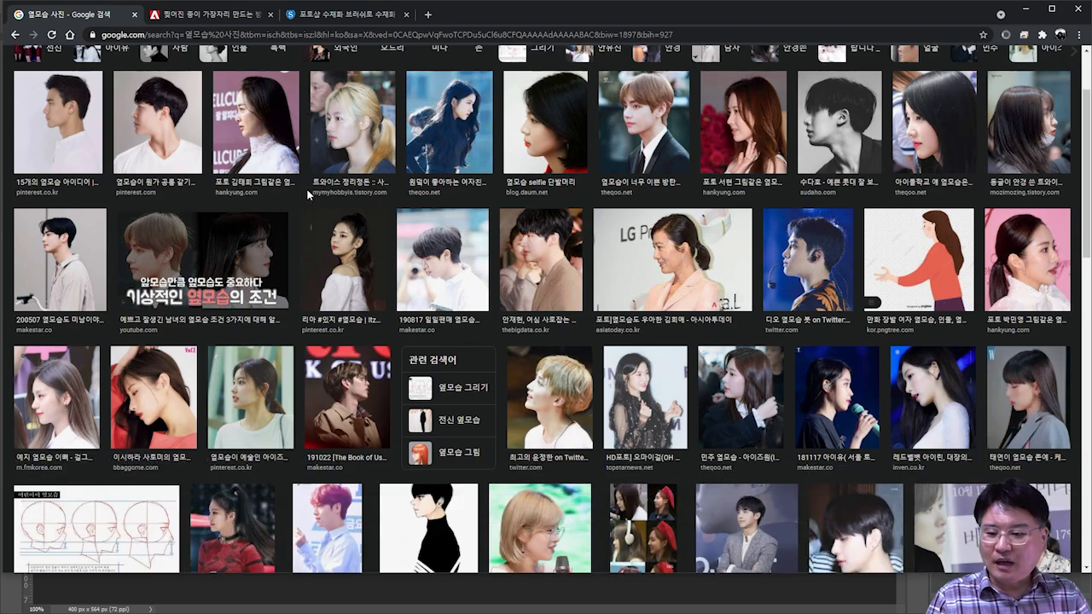
Step: Search Google Images for "모델 옆모습 사진" and look through the side-profile photos of models
{"action": "scroll", "coordinate": [307, 194], "scroll_direction": "up", "scroll_amount": 3}
{"action": "left_click", "coordinate": [104, 69]}
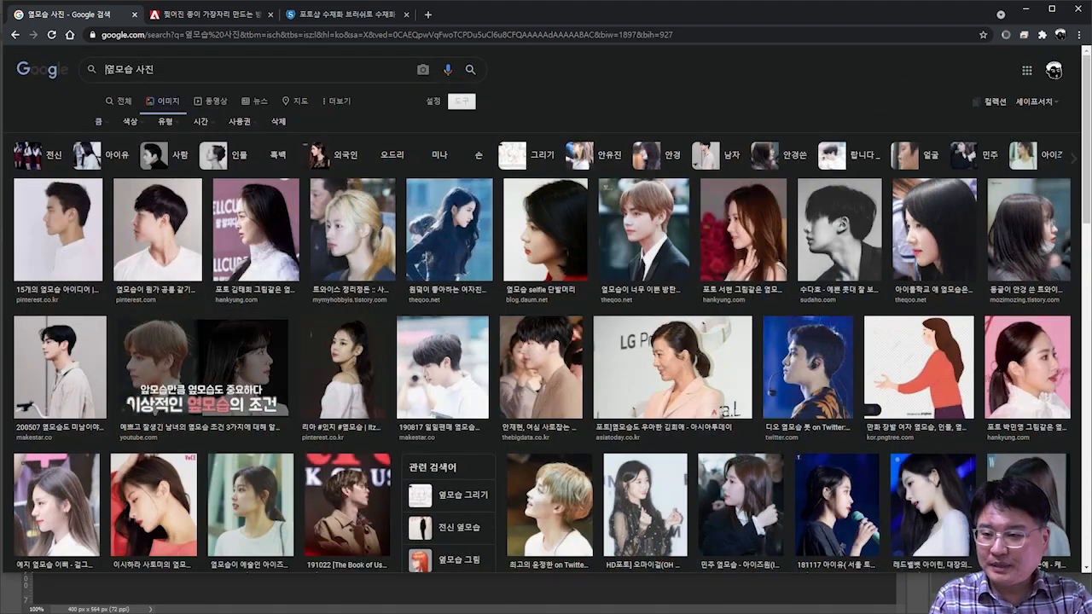
{"action": "type", "text": "모델"}
{"action": "key", "text": "Return"}
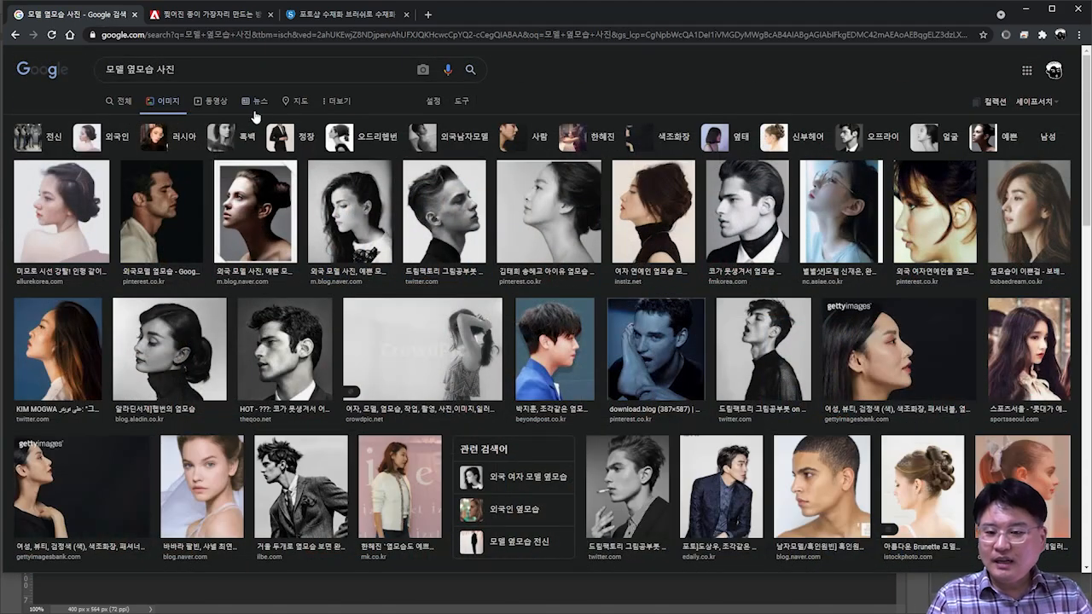
{"action": "scroll", "coordinate": [244, 92], "scroll_direction": "down", "scroll_amount": 3}
{"action": "scroll", "coordinate": [256, 117], "scroll_direction": "up", "scroll_amount": 3}
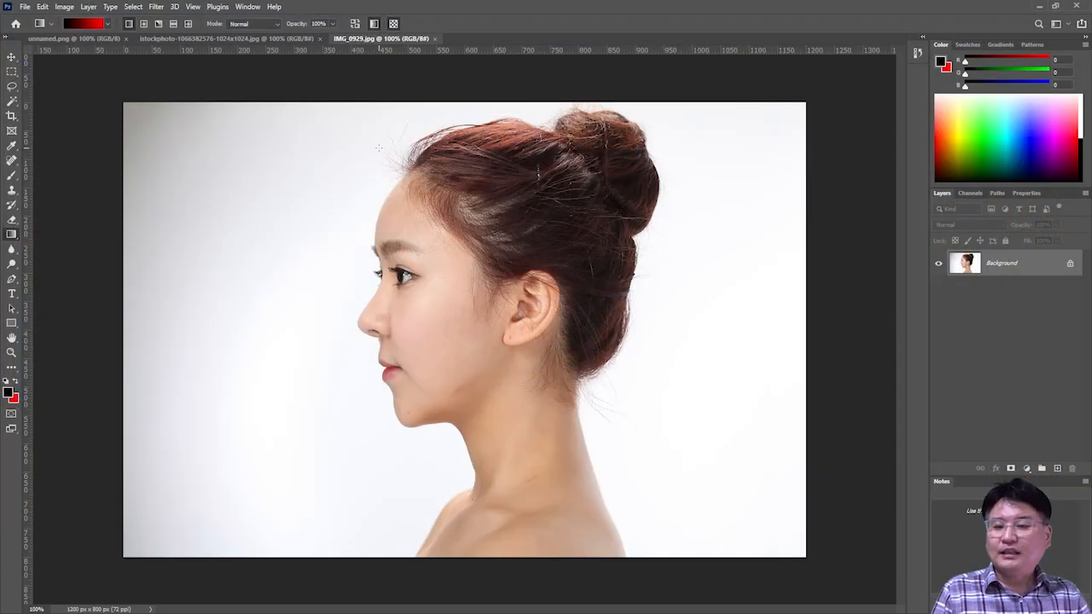
Step: In the istockphoto image, choose the Magic Wand tool and select the man automatically with Select Subject
{"action": "left_click", "coordinate": [207, 39]}
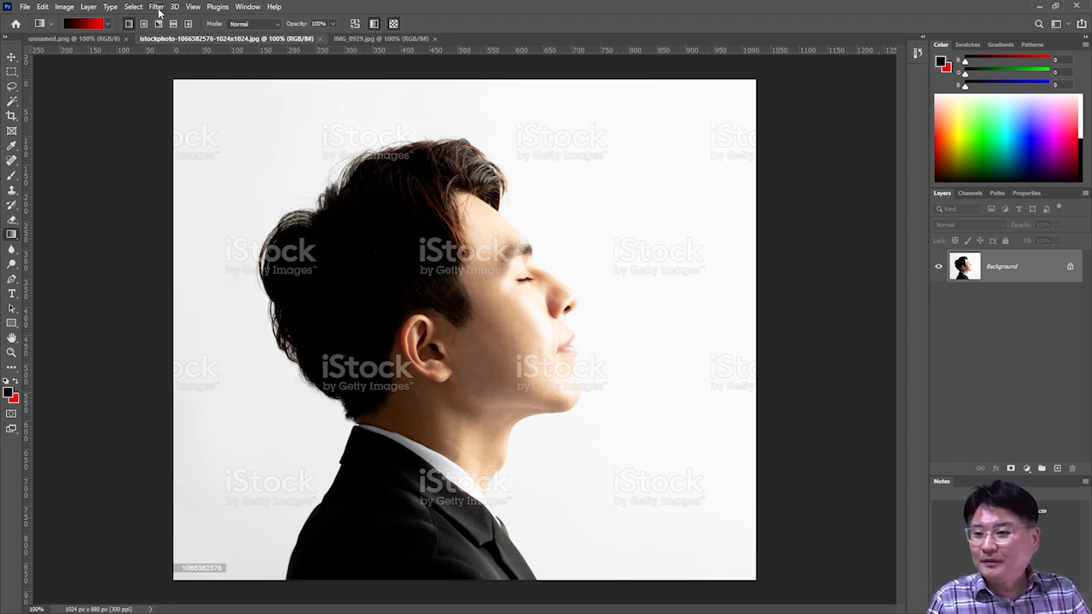
{"action": "left_click", "coordinate": [14, 103]}
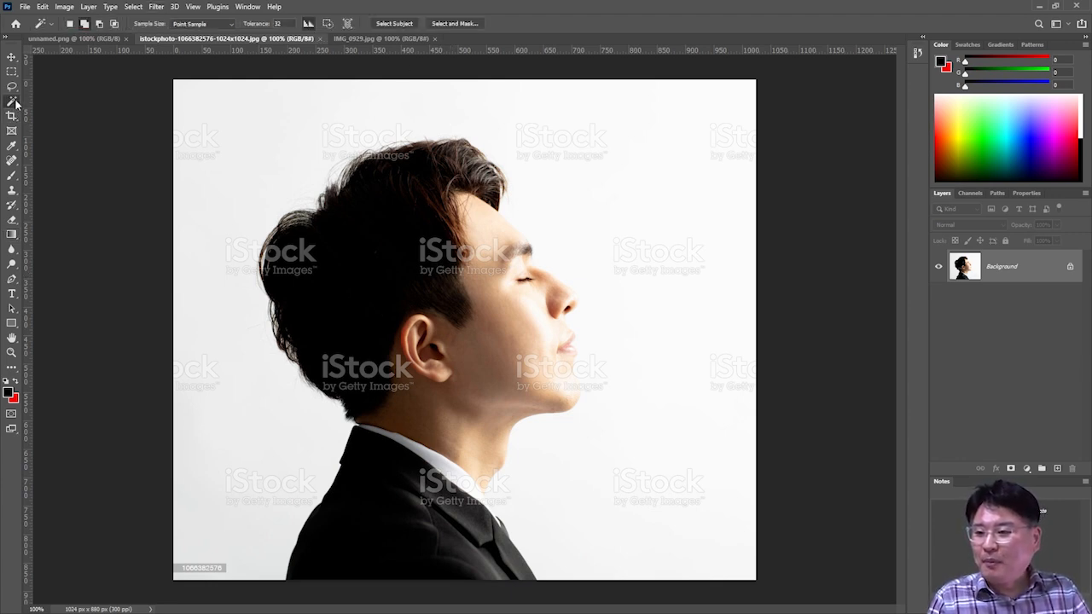
{"action": "right_click", "coordinate": [15, 104]}
{"action": "left_click", "coordinate": [12, 104]}
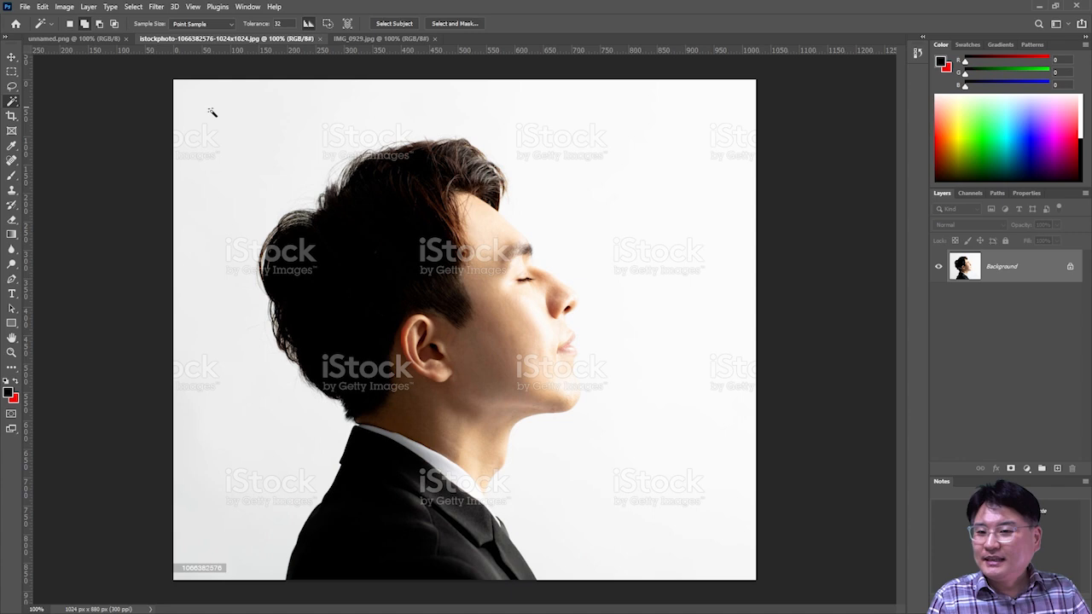
{"action": "left_click", "coordinate": [396, 25]}
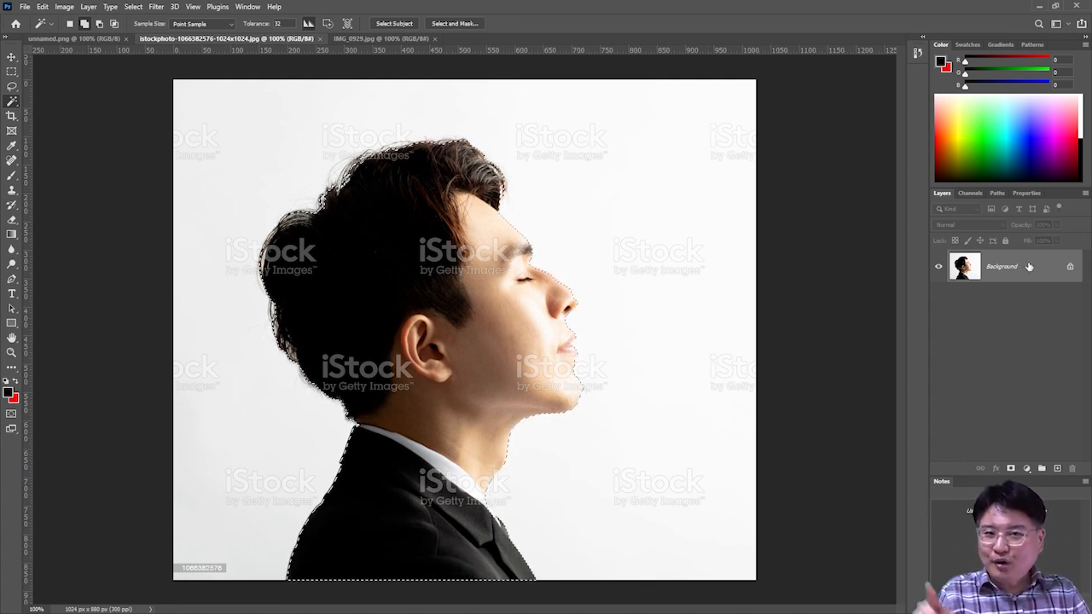
Step: Add a new layer above the man's photo and fill the selection with the black foreground color
{"action": "left_click", "coordinate": [1055, 469]}
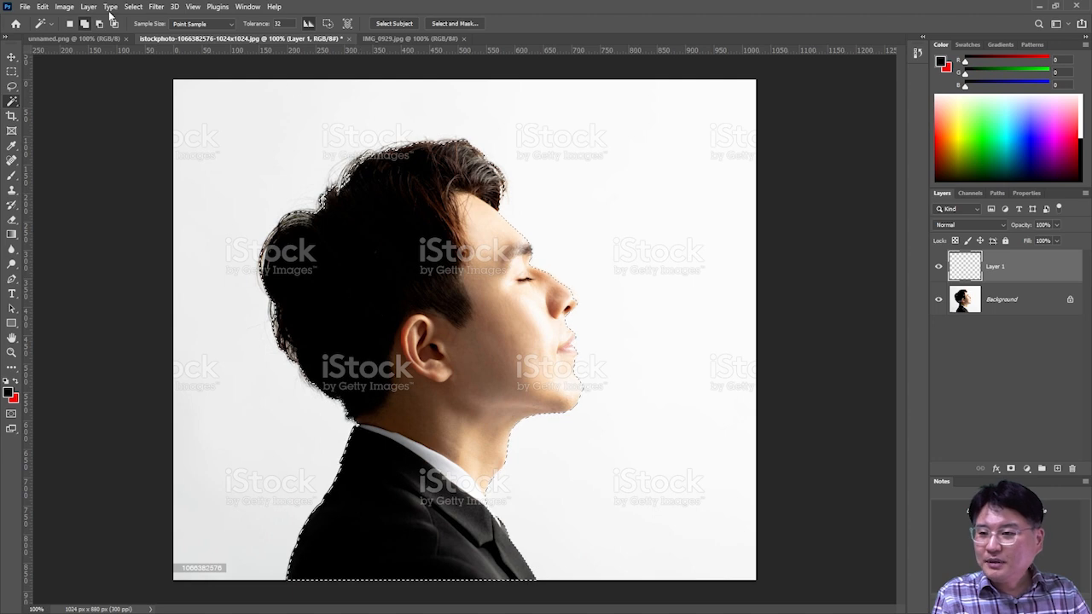
{"action": "left_click", "coordinate": [68, 9]}
{"action": "mouse_move", "coordinate": [42, 6]}
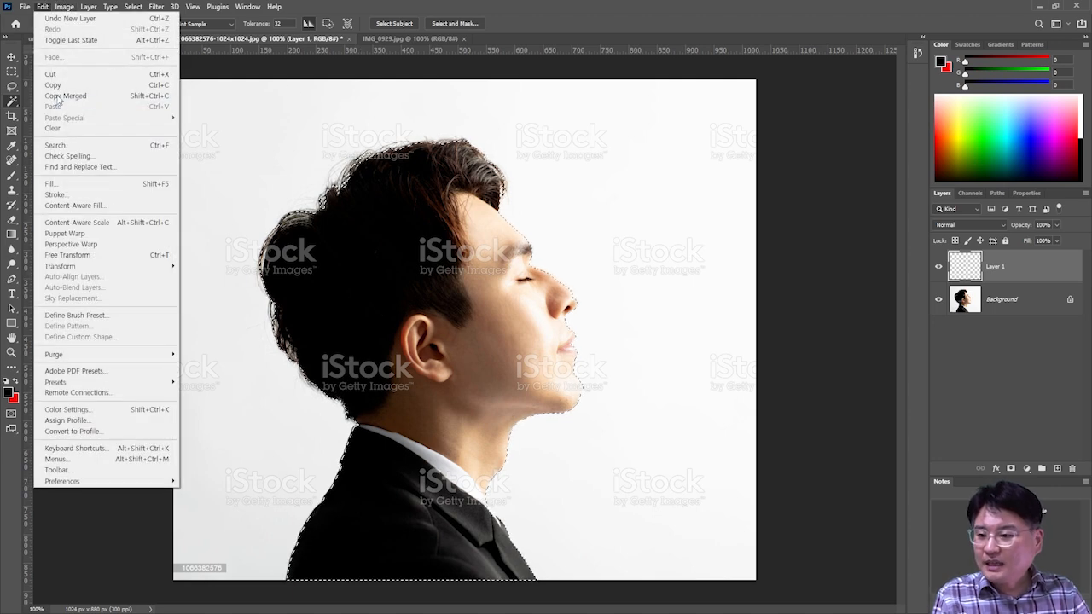
{"action": "left_click", "coordinate": [72, 186]}
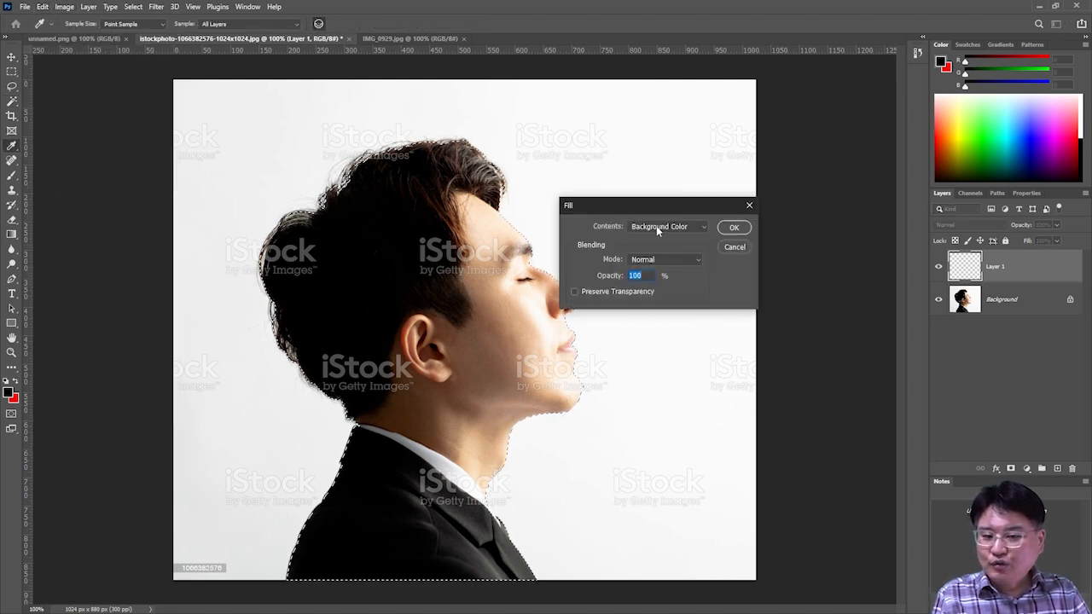
{"action": "left_click", "coordinate": [656, 225]}
{"action": "left_click", "coordinate": [654, 227]}
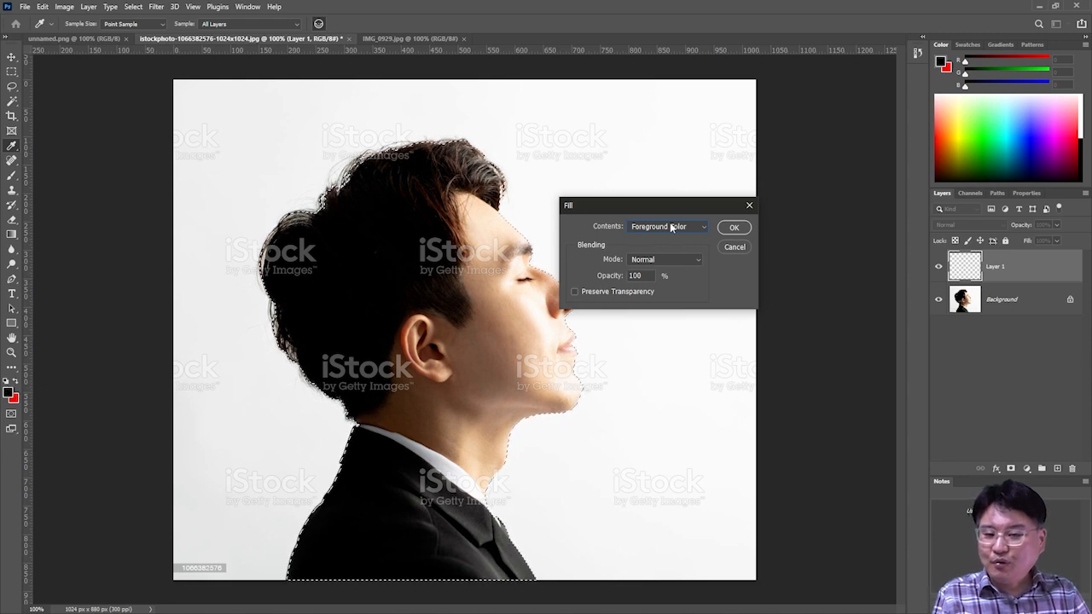
{"action": "left_click", "coordinate": [733, 227]}
{"action": "key", "text": "w"}
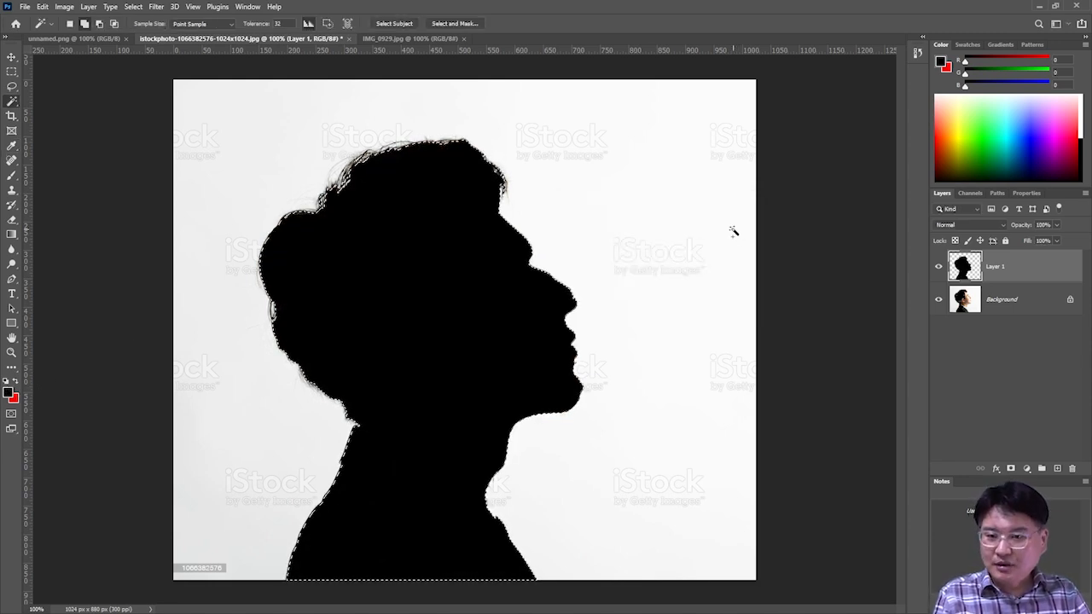
Step: In IMG_0929.jpg, select the woman with Select Subject and add a new layer above the photo
{"action": "left_click", "coordinate": [392, 38]}
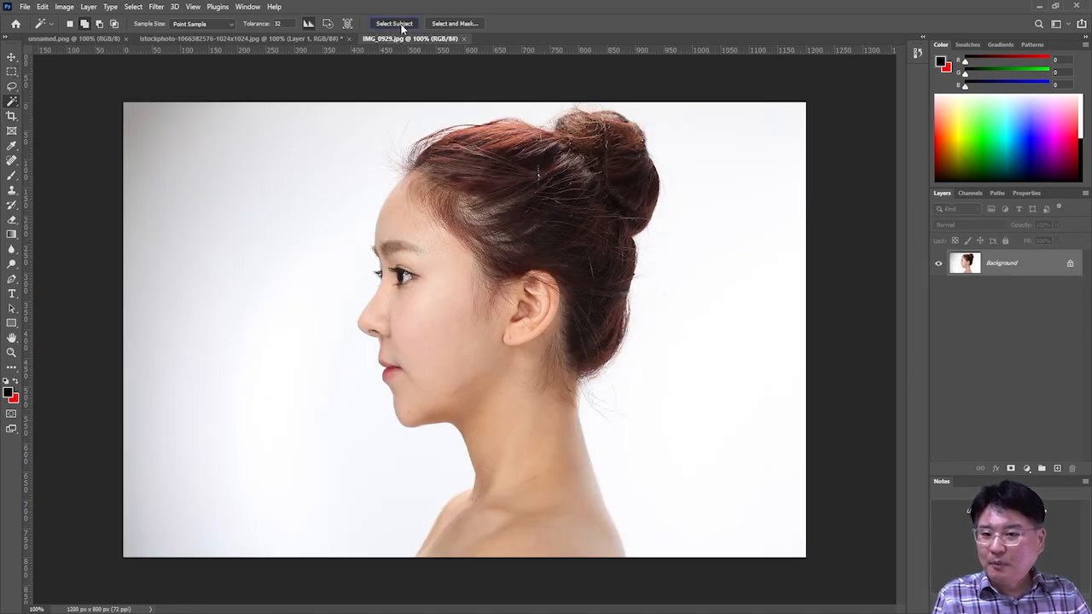
{"action": "left_click", "coordinate": [397, 23]}
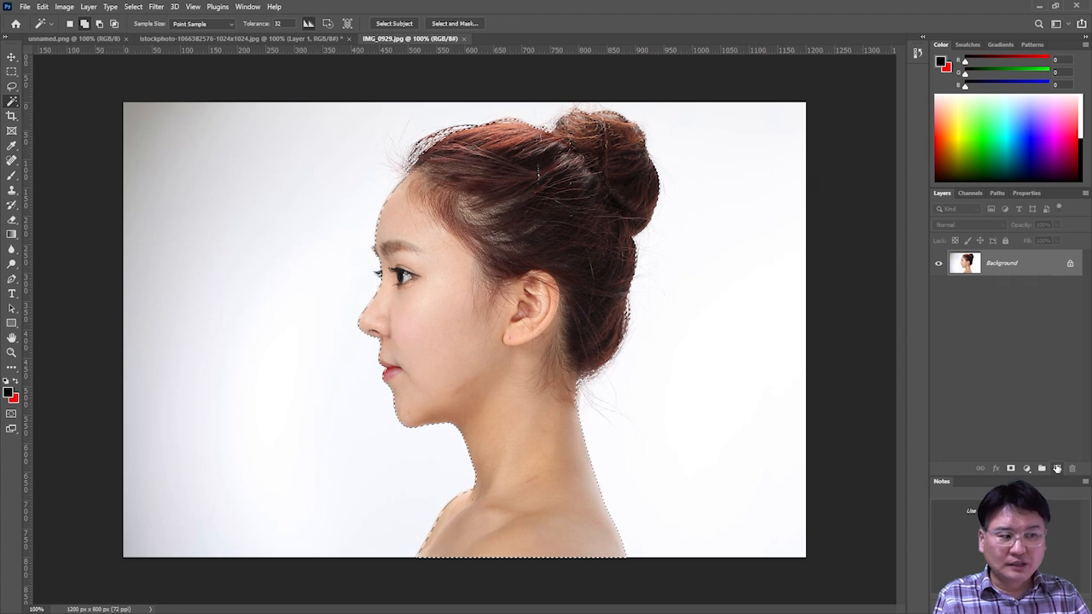
{"action": "left_click", "coordinate": [1057, 469]}
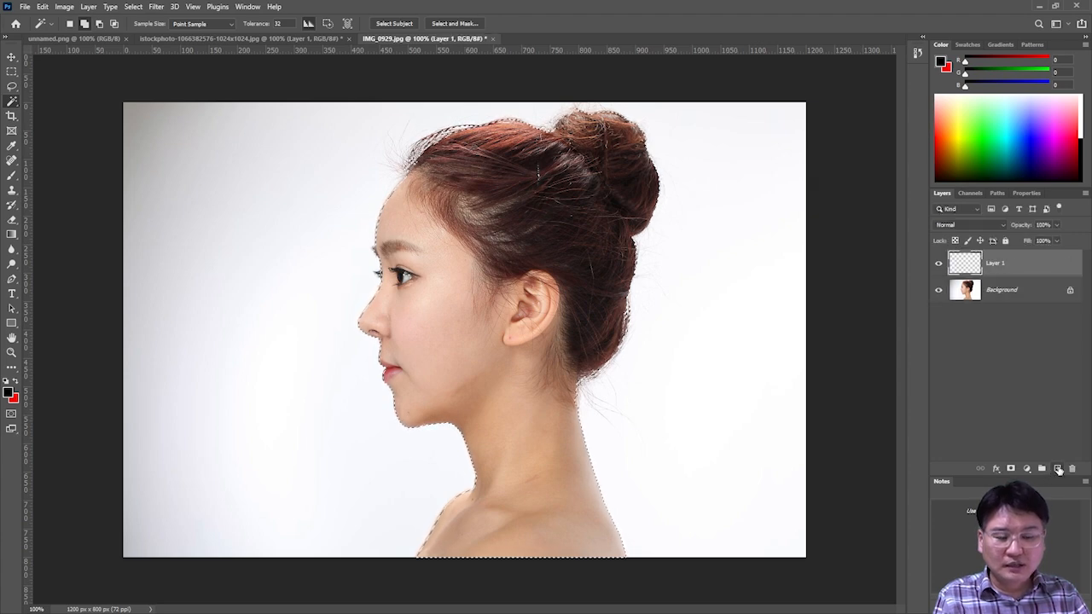
Step: Fill the woman's selection on the new layer with the black foreground color using the Paint Bucket tool
{"action": "left_click", "coordinate": [44, 9]}
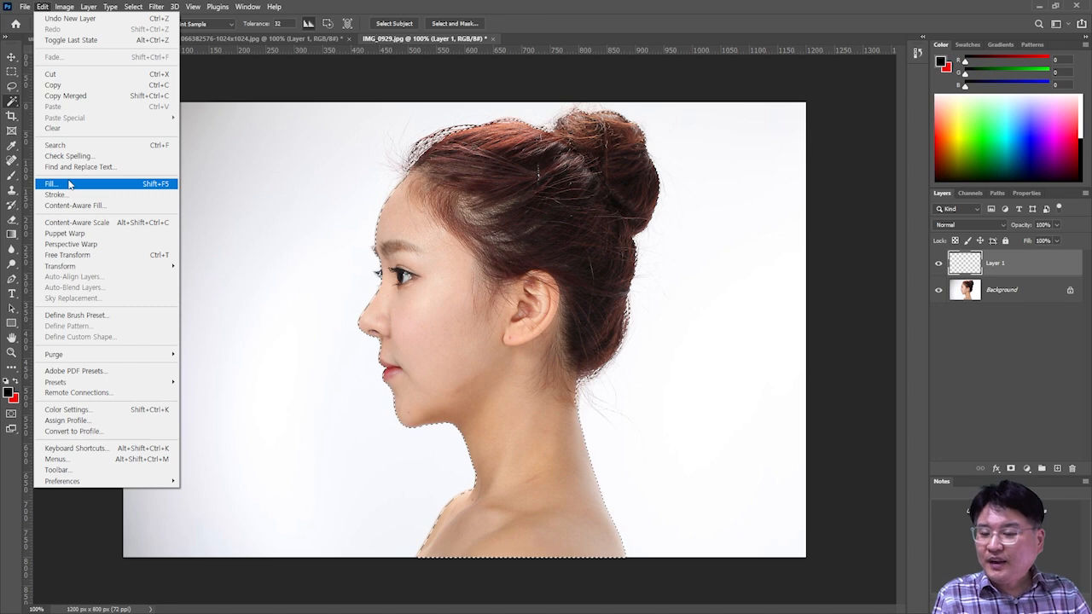
{"action": "left_click", "coordinate": [12, 234]}
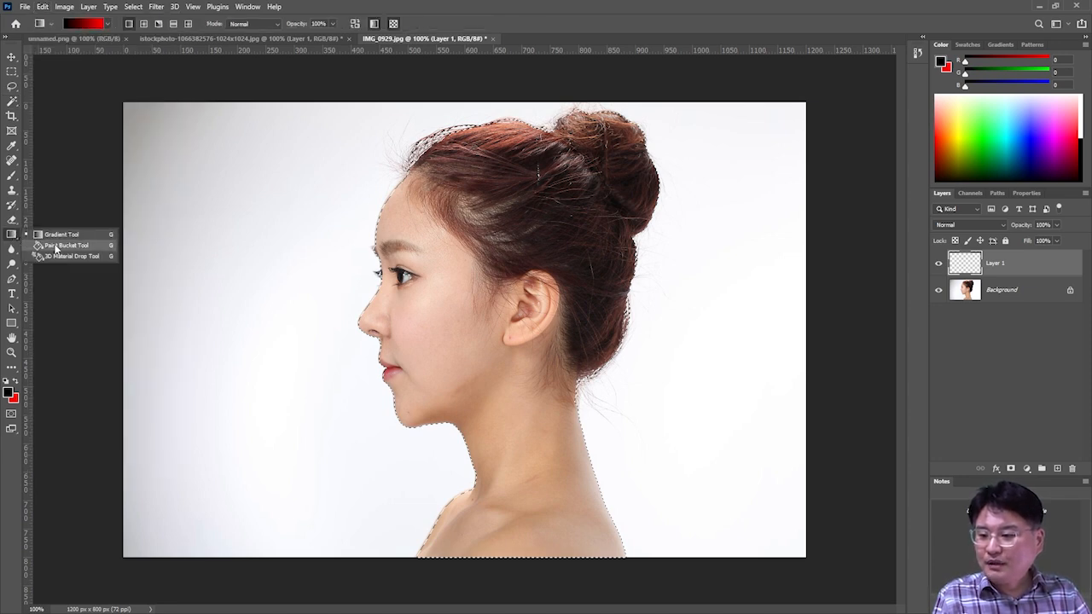
{"action": "left_click", "coordinate": [56, 246]}
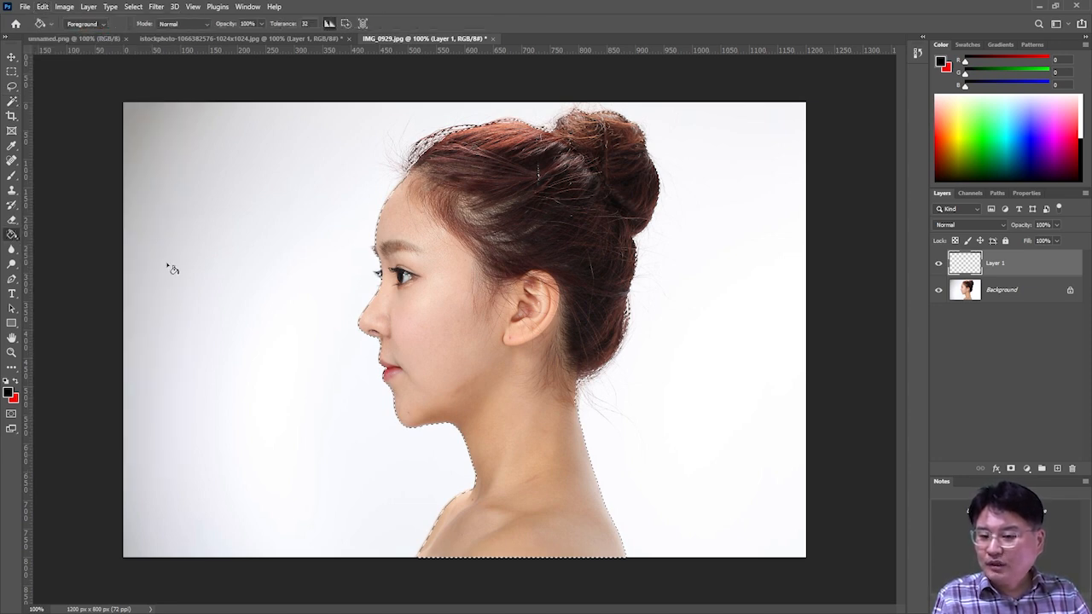
{"action": "left_click", "coordinate": [464, 255]}
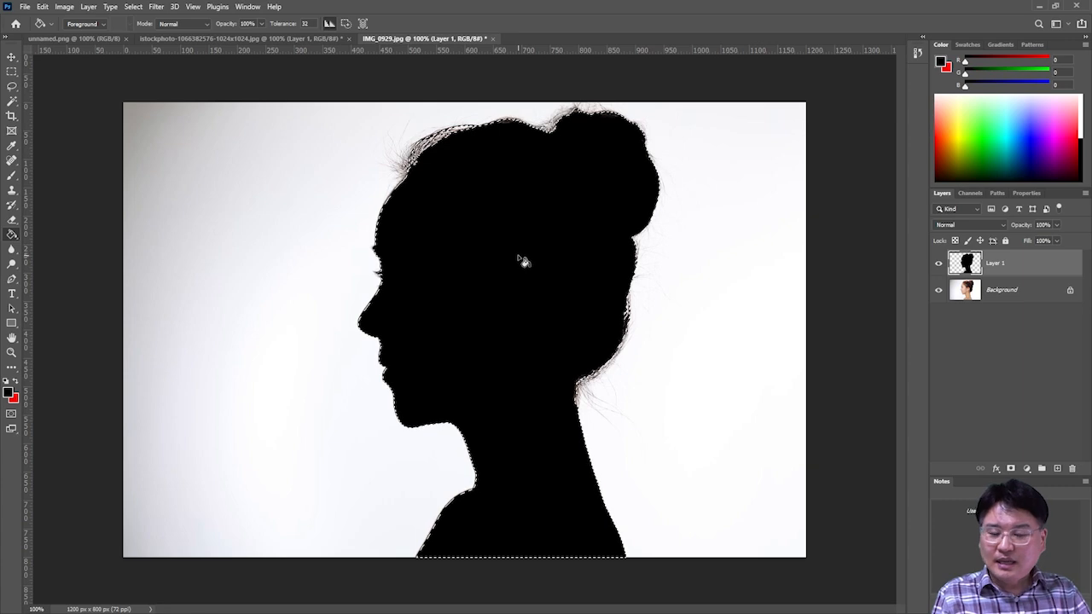
Step: Create a new document from the A4 print preset, 210 x 297 mm portrait, with the resolution set to 150 pixels/inch
{"action": "left_click", "coordinate": [26, 7]}
{"action": "left_click", "coordinate": [36, 18]}
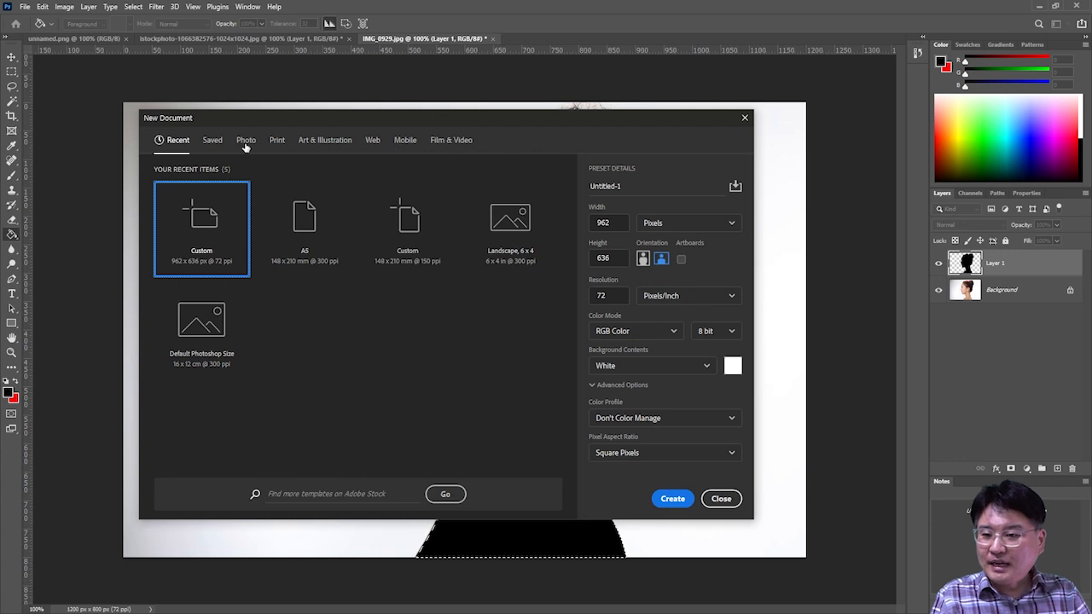
{"action": "left_click", "coordinate": [277, 140]}
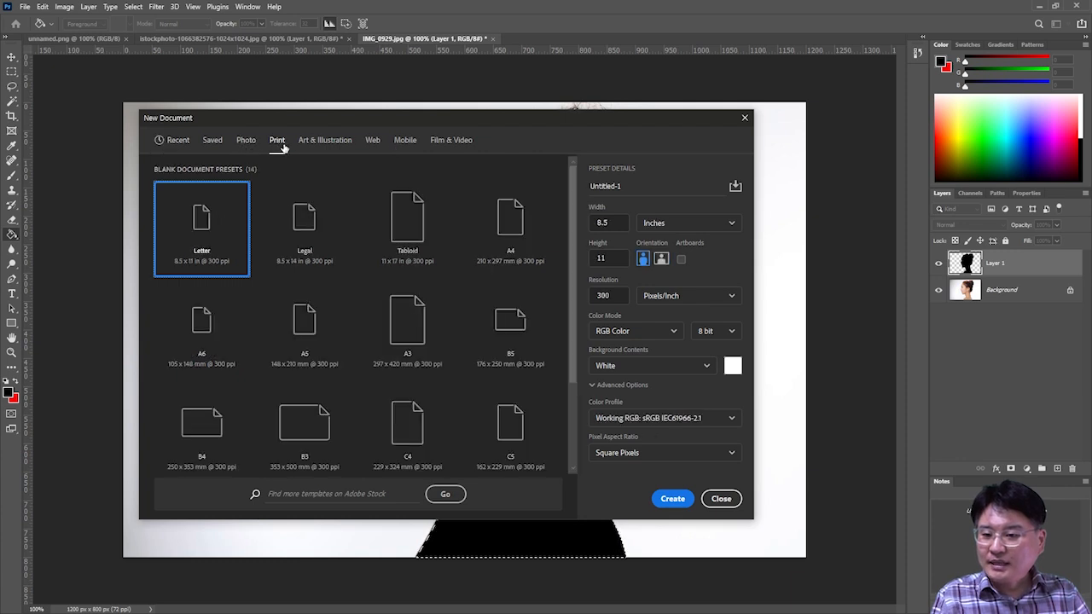
{"action": "left_click", "coordinate": [512, 226]}
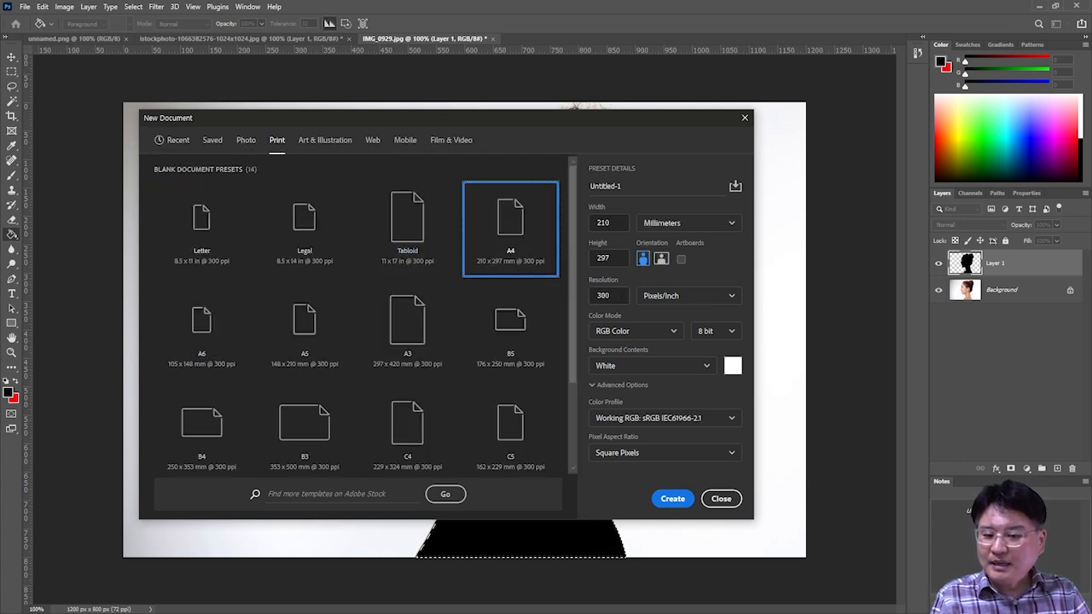
{"action": "left_click_drag", "start_coordinate": [617, 296], "coordinate": [570, 303]}
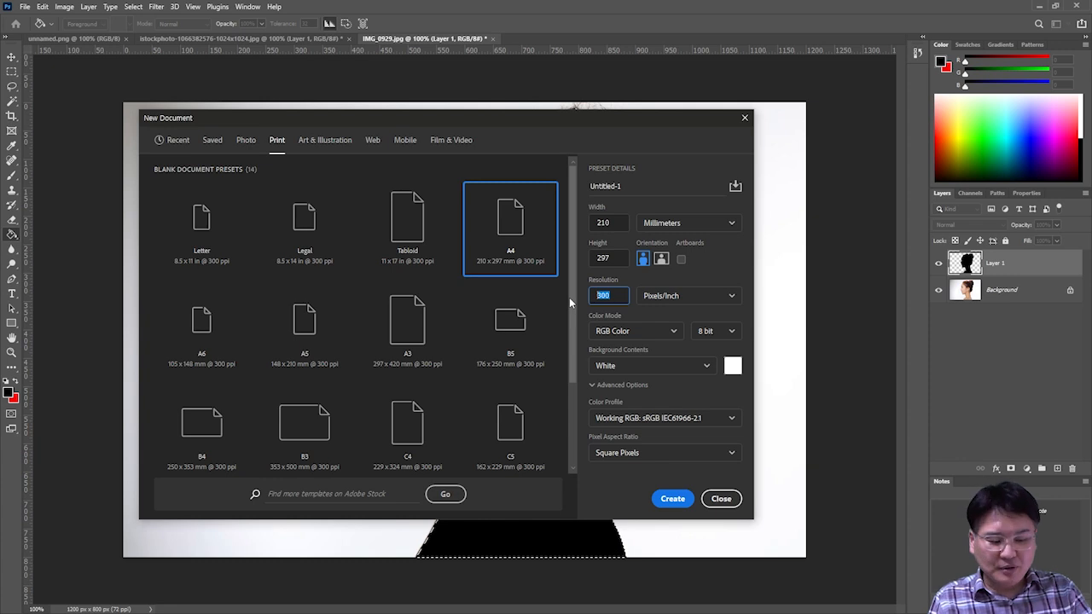
{"action": "type", "text": "150"}
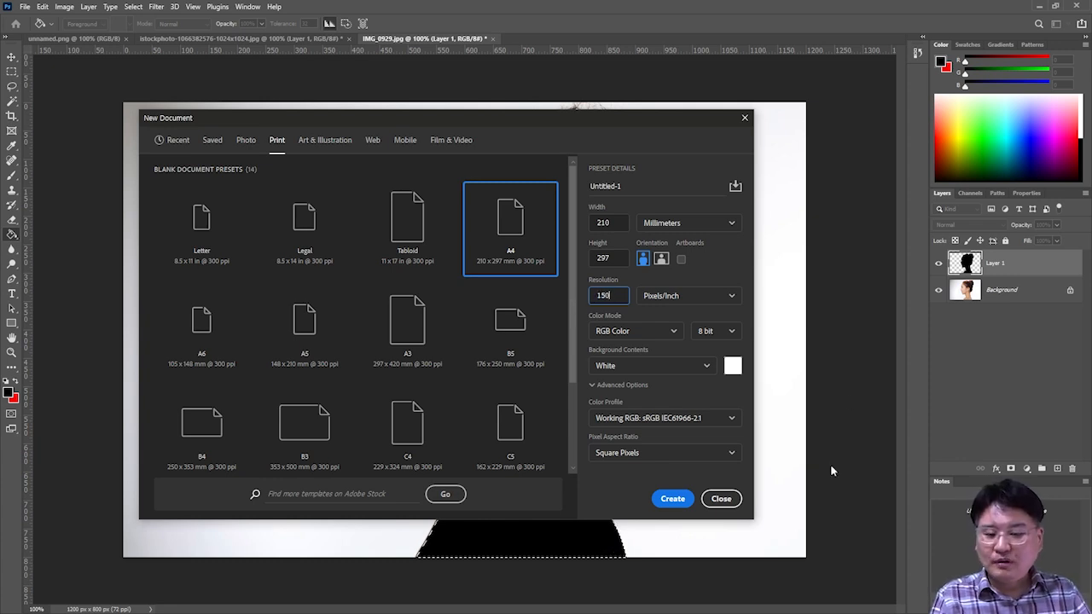
{"action": "left_click", "coordinate": [682, 500]}
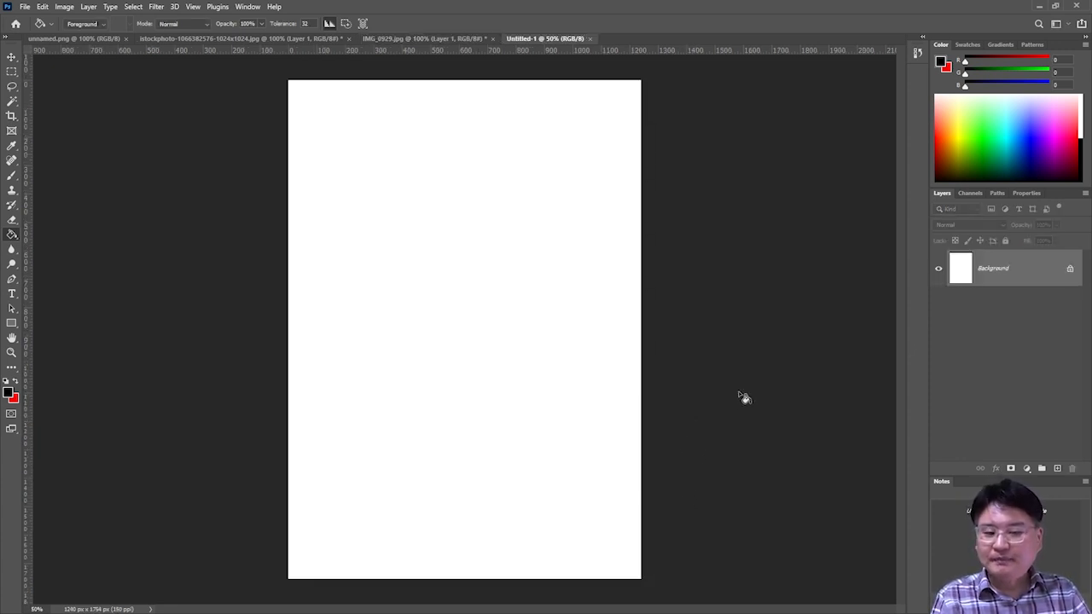
Step: In IMG_0929.jpg, deselect the selection around the woman's silhouette
{"action": "left_click", "coordinate": [403, 38]}
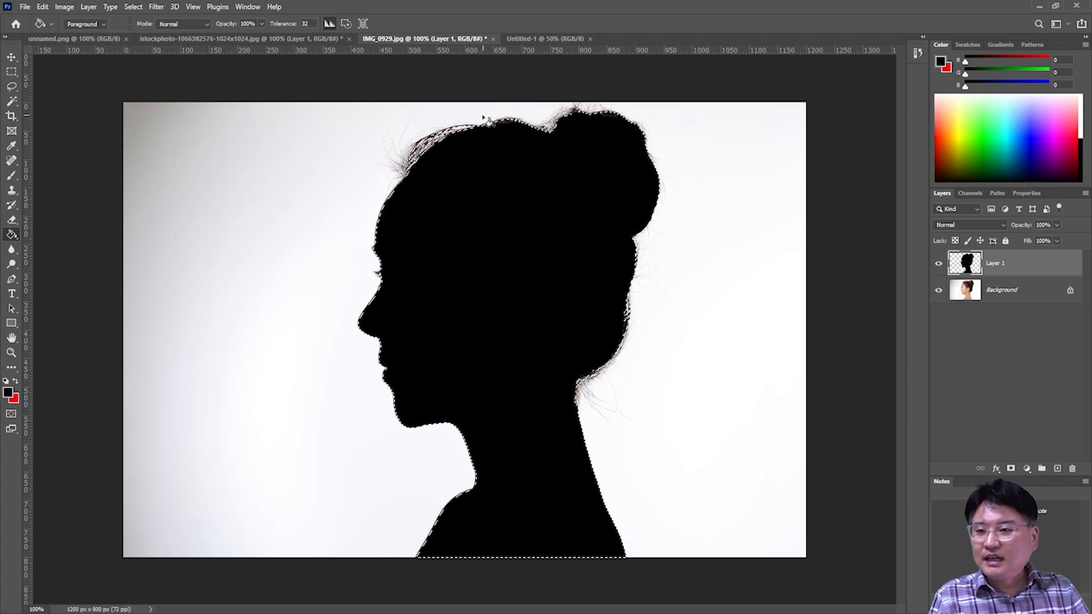
{"action": "left_click", "coordinate": [133, 7]}
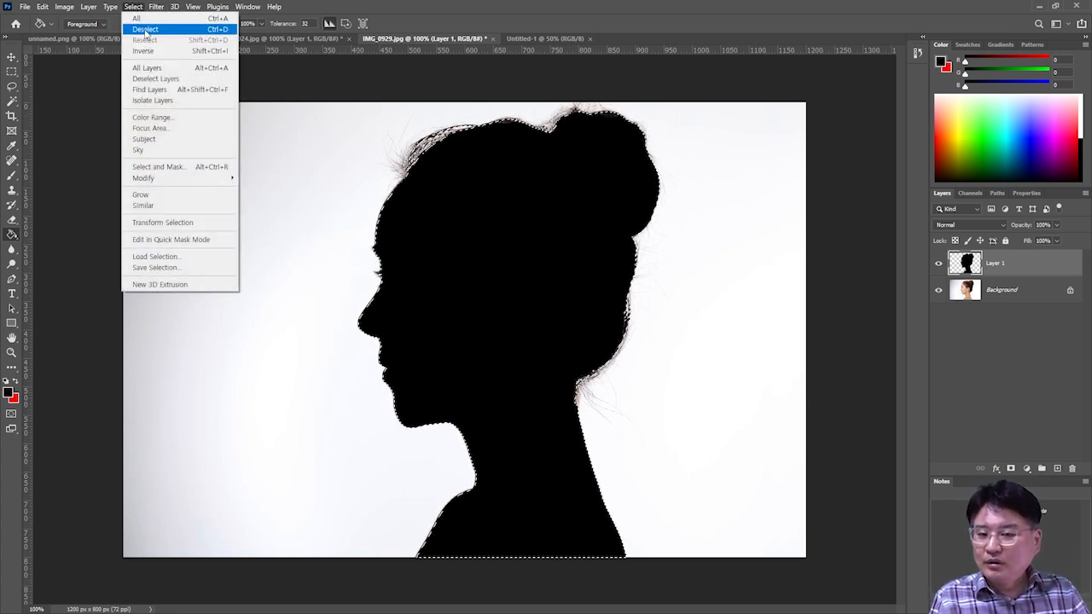
{"action": "left_click", "coordinate": [146, 32]}
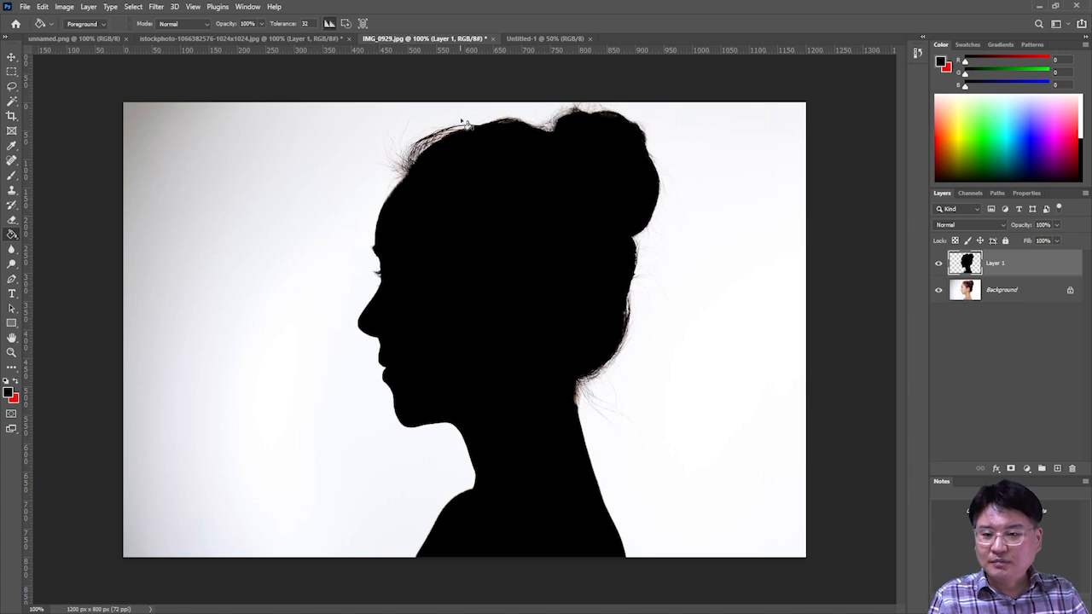
Step: Float the IMG_0929.jpg window and copy the woman's silhouette layer into the A4 document with the Move tool
{"action": "left_click_drag", "start_coordinate": [399, 43], "coordinate": [439, 94]}
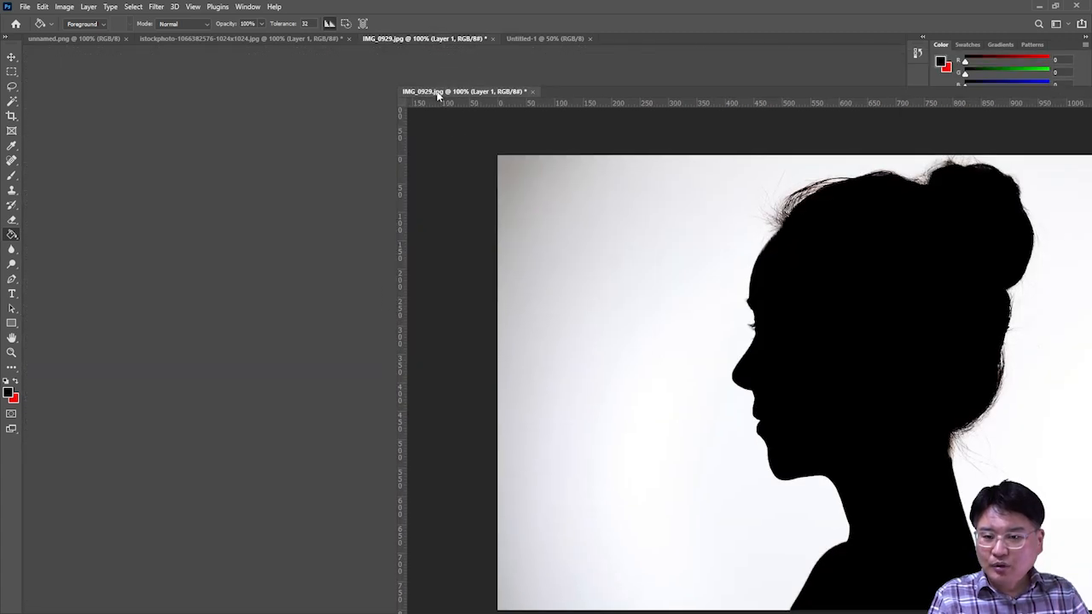
{"action": "left_click_drag", "start_coordinate": [560, 102], "coordinate": [388, 219]}
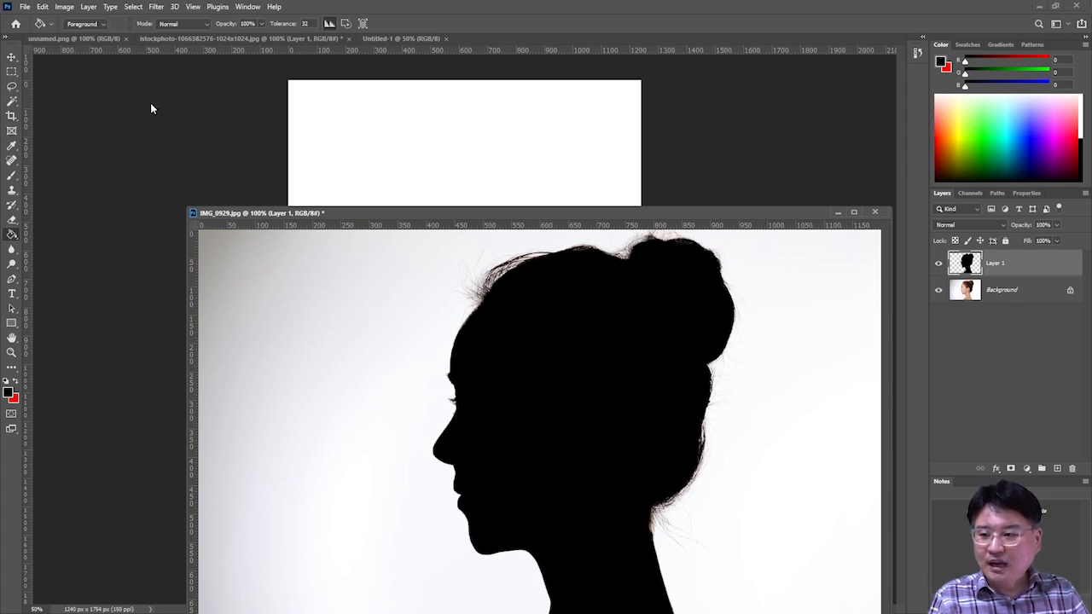
{"action": "left_click", "coordinate": [12, 57]}
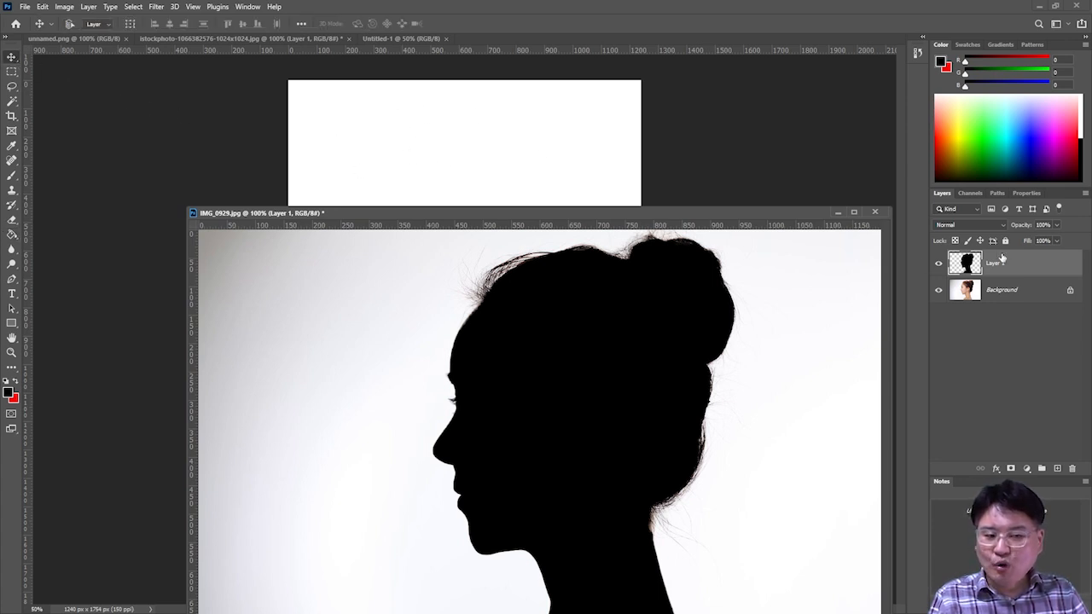
{"action": "left_click_drag", "start_coordinate": [915, 245], "coordinate": [519, 163]}
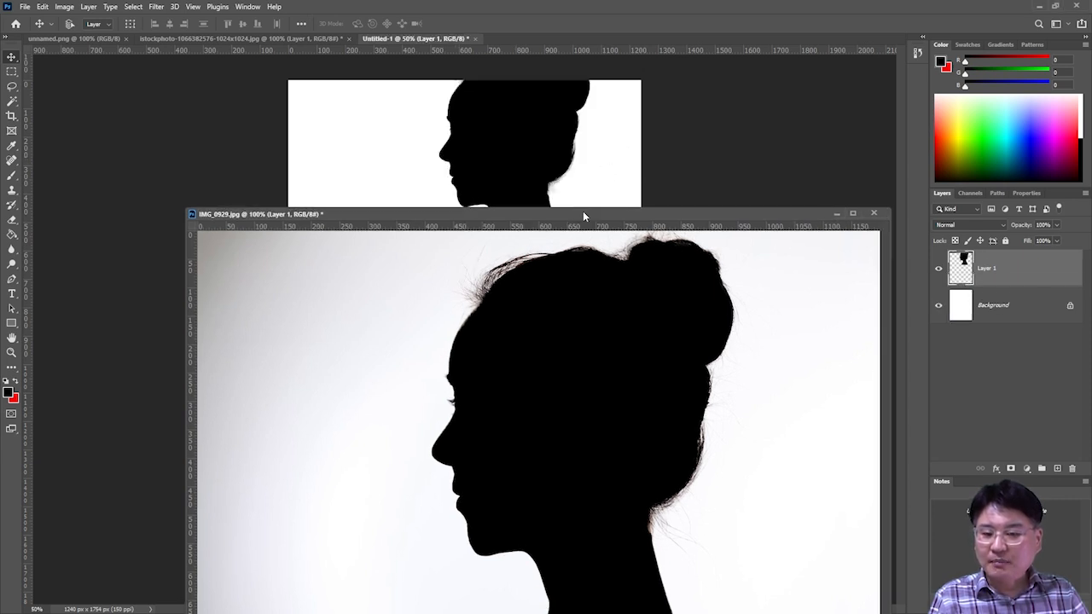
{"action": "left_click_drag", "start_coordinate": [585, 213], "coordinate": [542, 340]}
{"action": "left_click", "coordinate": [645, 206]}
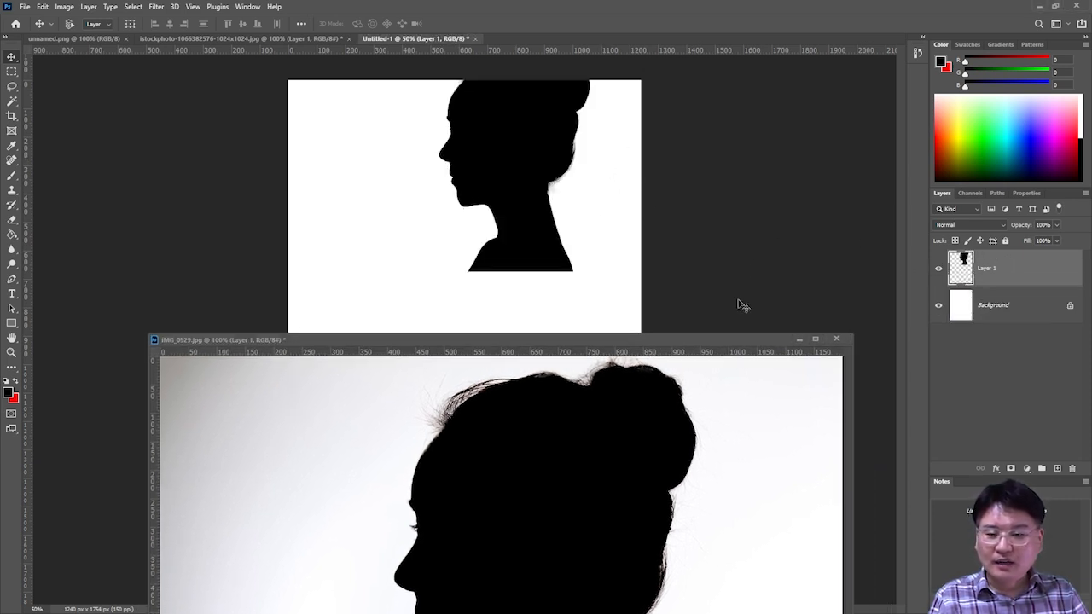
Step: Close IMG_0929.jpg without saving and move the woman's silhouette fully onto the page, slightly left of centre in the upper half
{"action": "left_click_drag", "start_coordinate": [674, 339], "coordinate": [684, 108]}
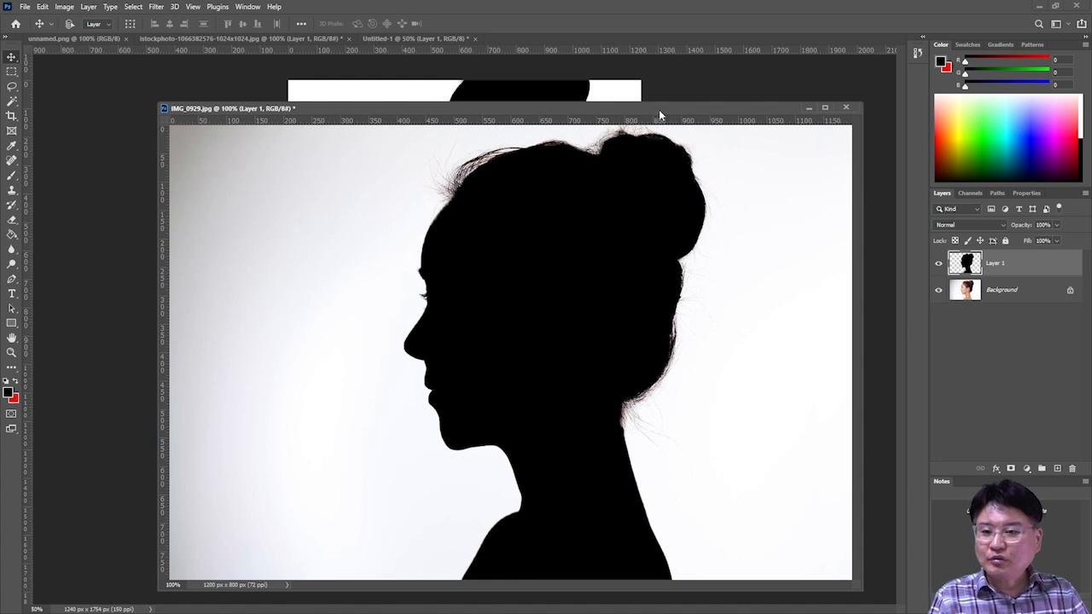
{"action": "left_click", "coordinate": [846, 109]}
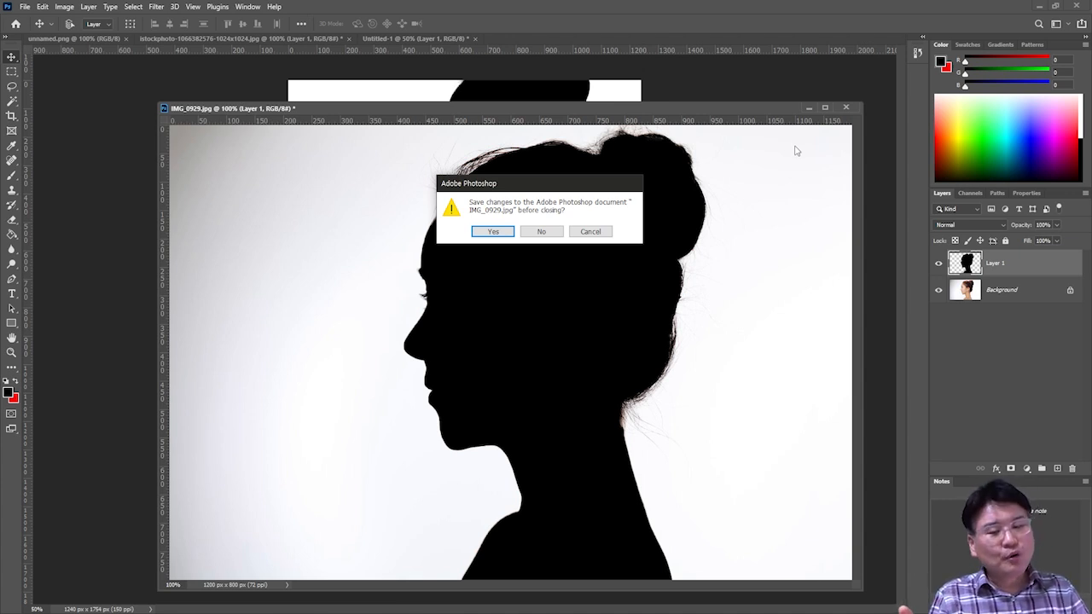
{"action": "left_click", "coordinate": [549, 230]}
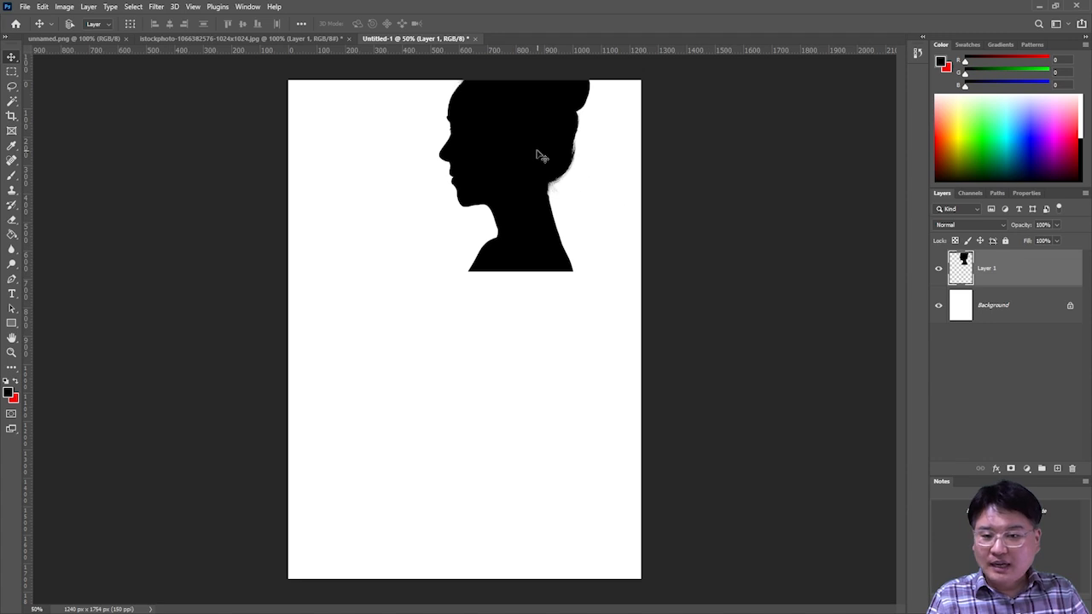
{"action": "left_click_drag", "start_coordinate": [536, 152], "coordinate": [455, 275]}
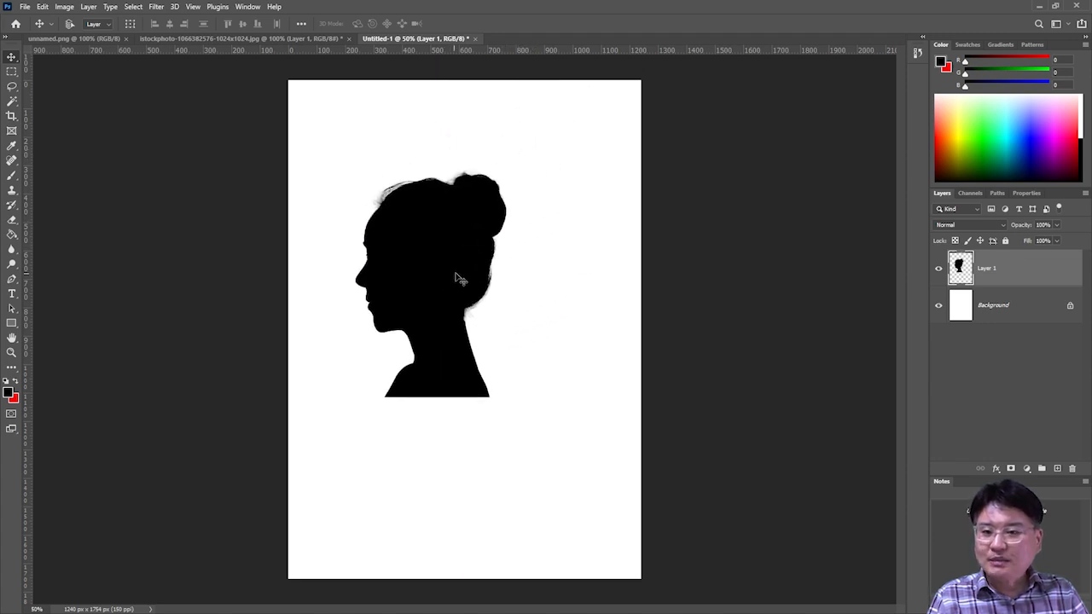
{"action": "left_click", "coordinate": [241, 38]}
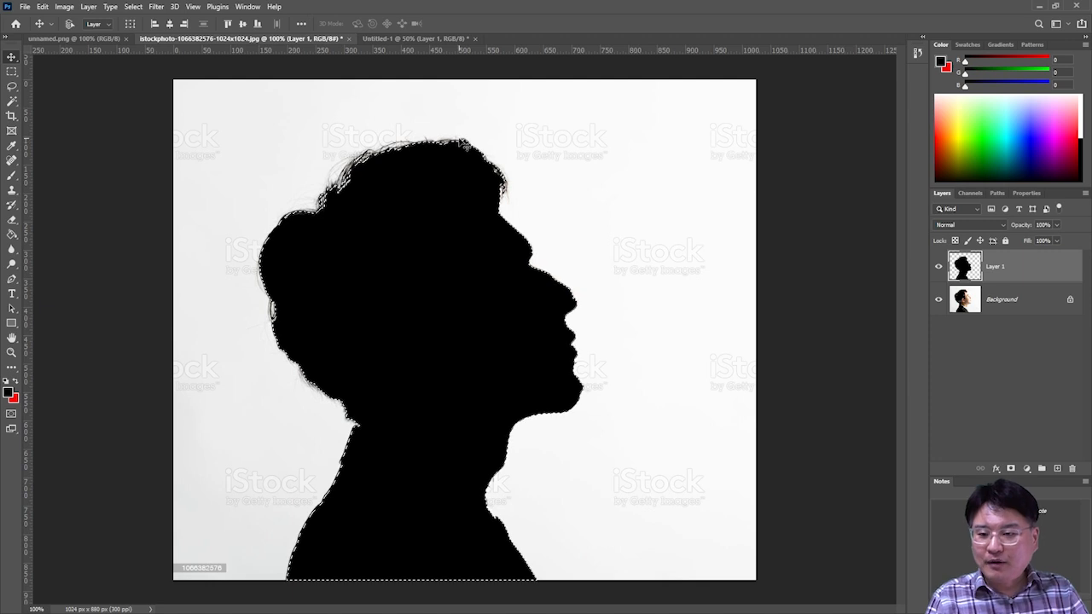
{"action": "key", "text": "ctrl"}
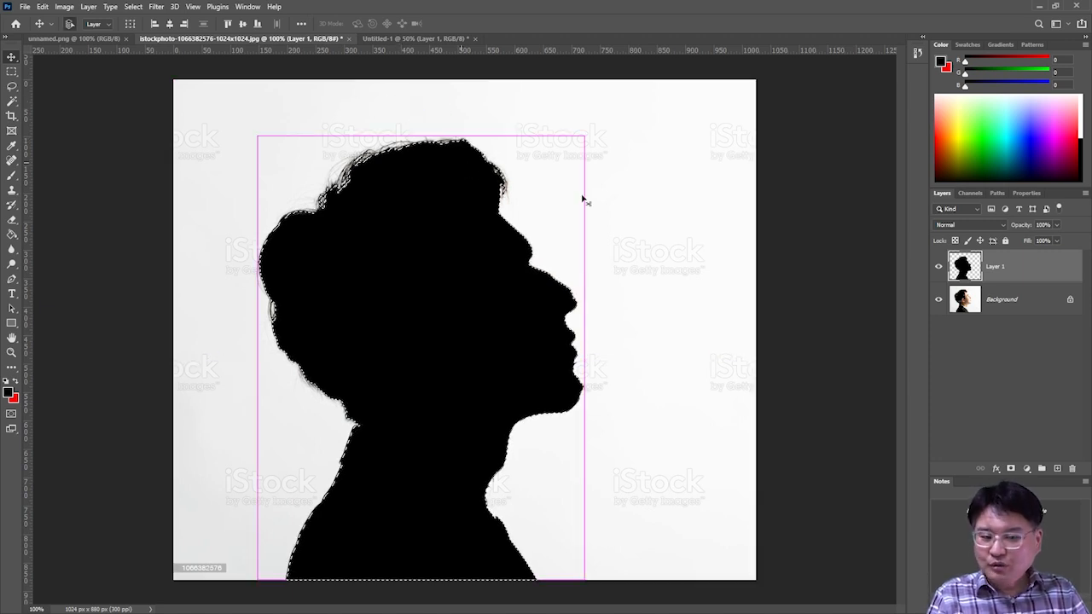
{"action": "left_click_drag", "start_coordinate": [369, 49], "coordinate": [393, 40]}
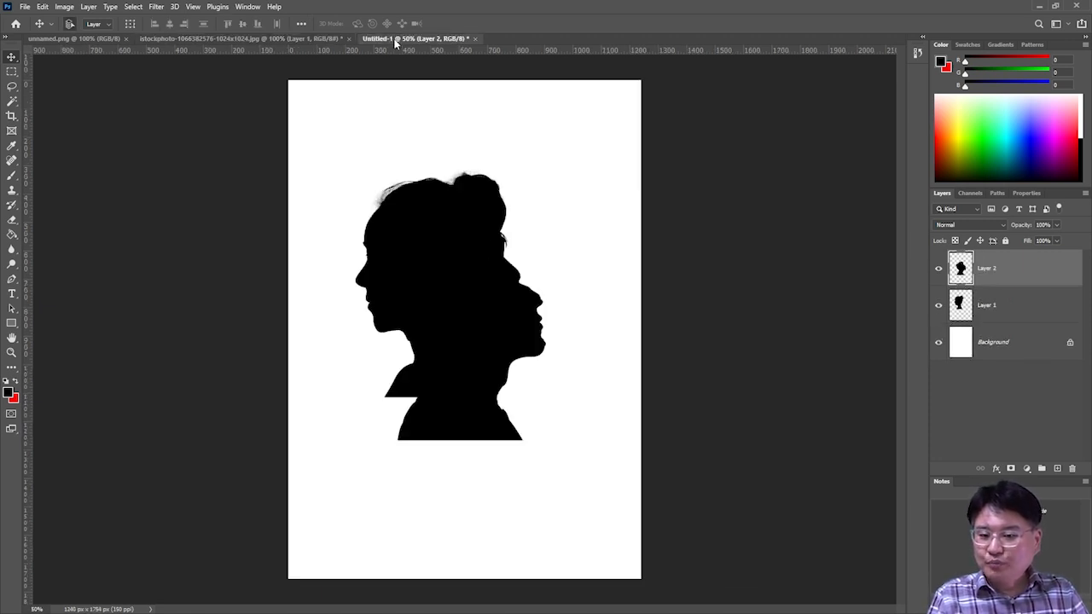
{"action": "key", "text": "ctrl+z"}
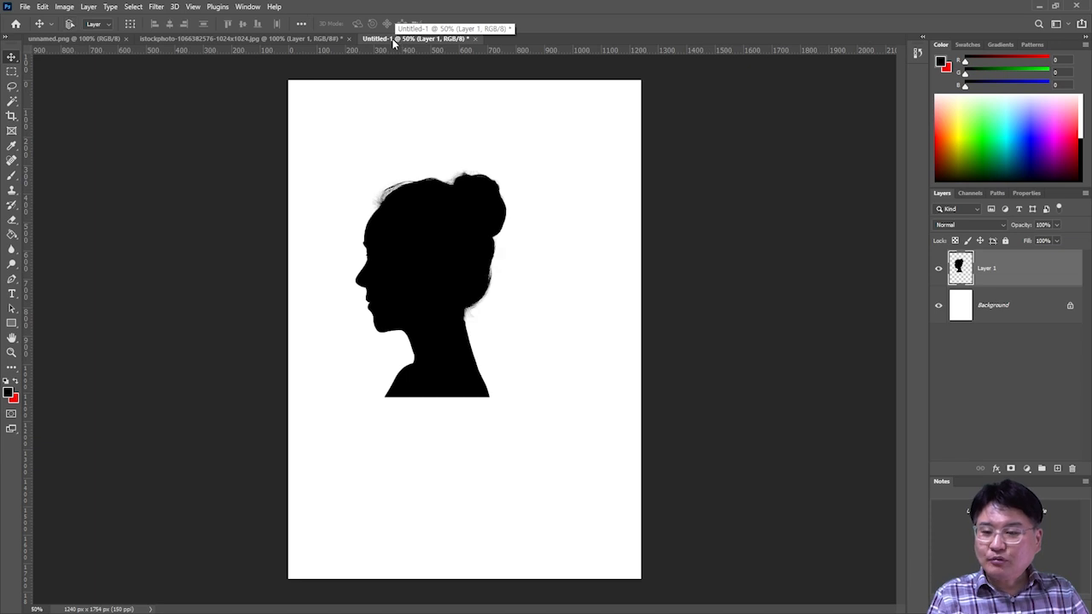
Step: In the istockphoto image, deselect the man's outline, then select the entire canvas on the silhouette layer and copy it
{"action": "left_click", "coordinate": [241, 39]}
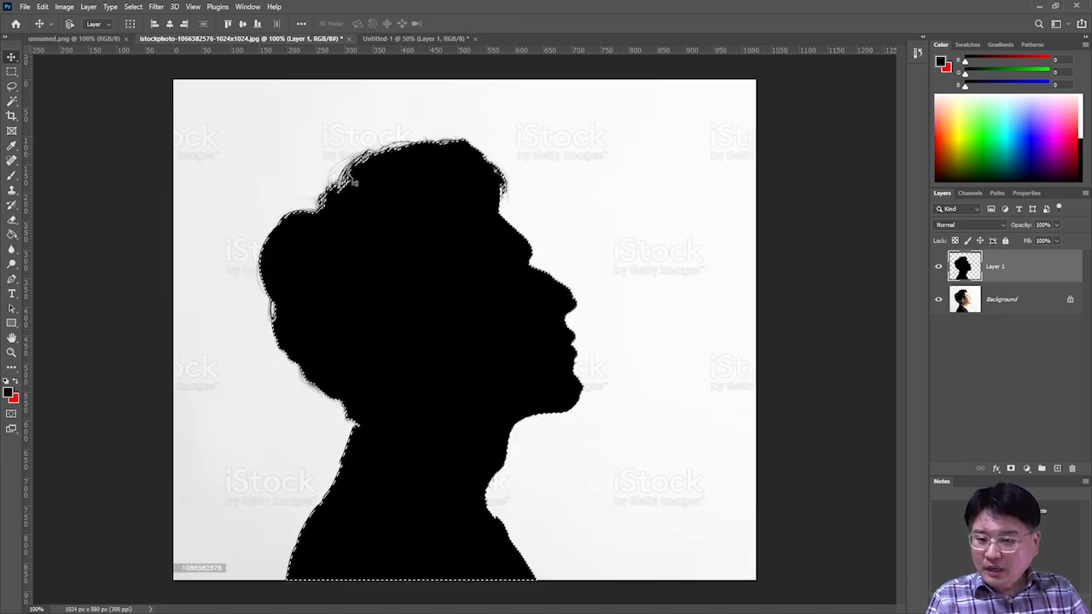
{"action": "left_click", "coordinate": [155, 7]}
{"action": "mouse_move", "coordinate": [133, 7]}
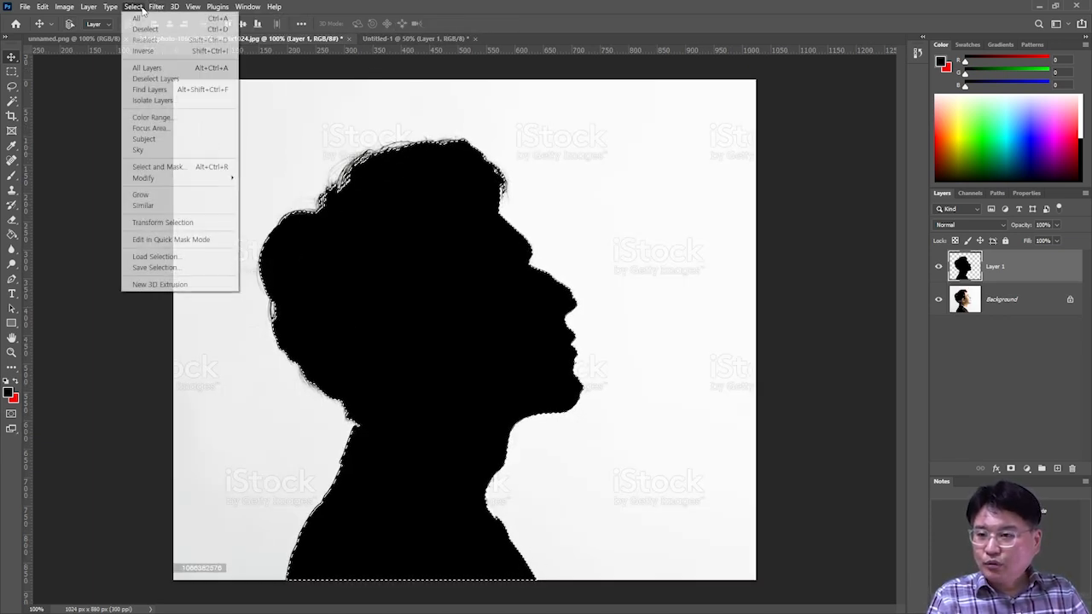
{"action": "left_click", "coordinate": [322, 39]}
{"action": "key", "text": "ctrl+d"}
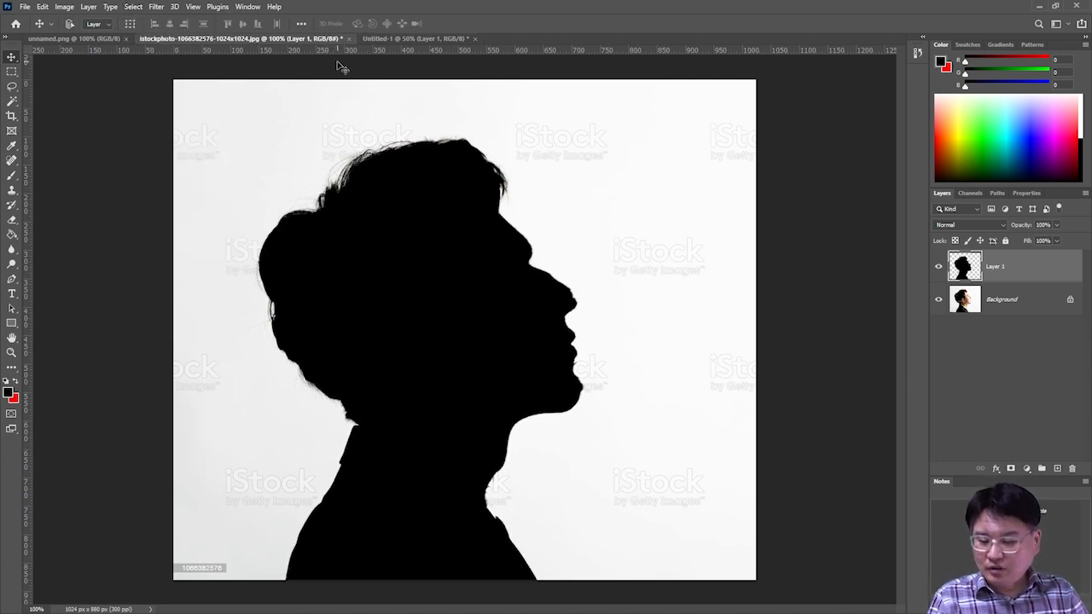
{"action": "key", "text": "ctrl+a"}
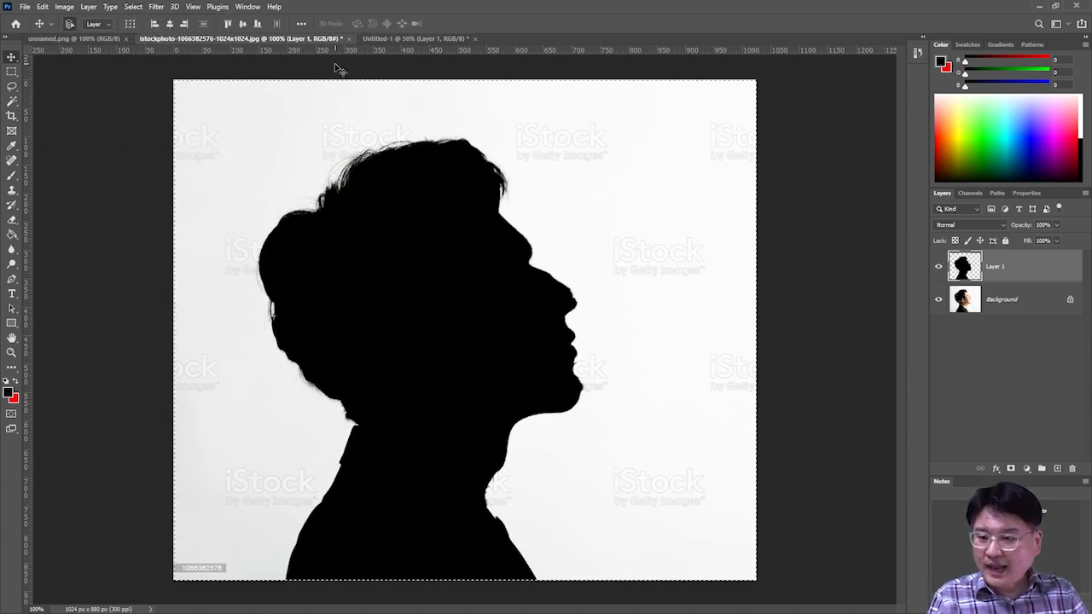
{"action": "left_click", "coordinate": [136, 8]}
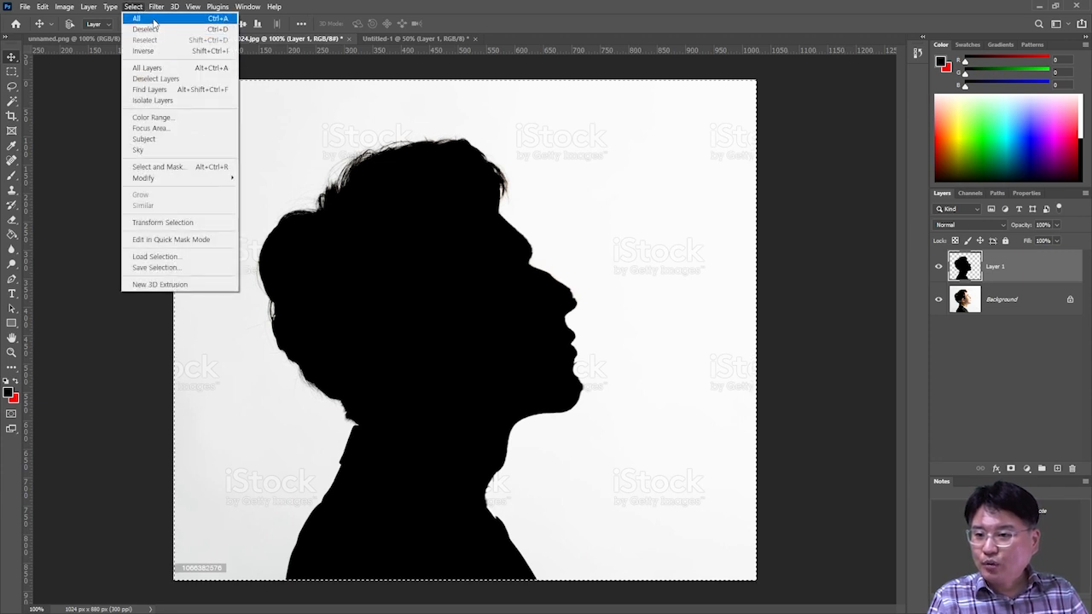
{"action": "left_click", "coordinate": [151, 22]}
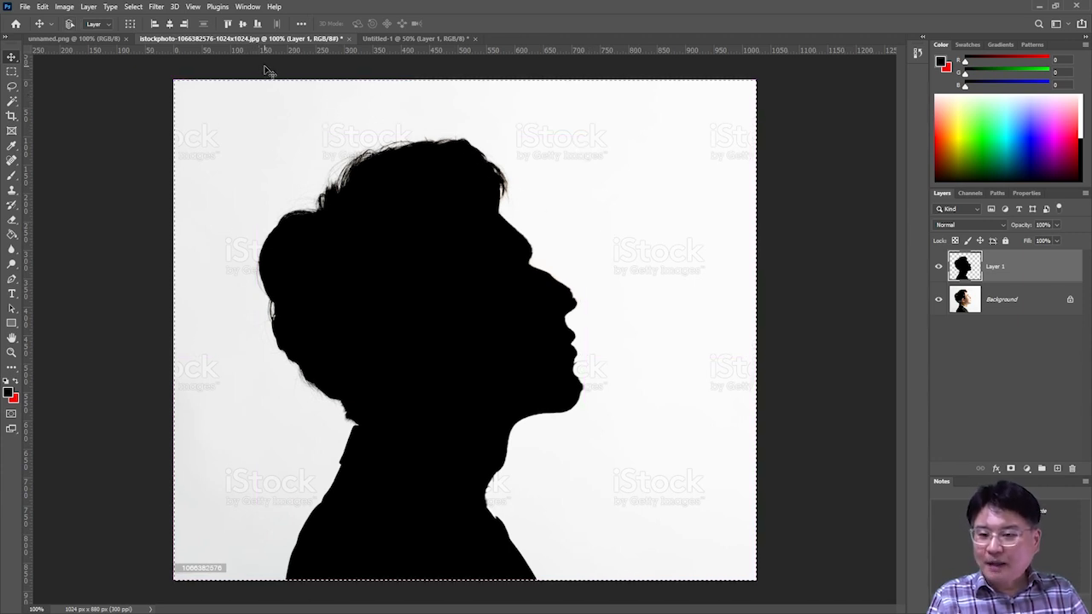
Step: Paste the man's silhouette into the A4 document and move it to the lower right of the woman's silhouette
{"action": "left_click", "coordinate": [435, 39]}
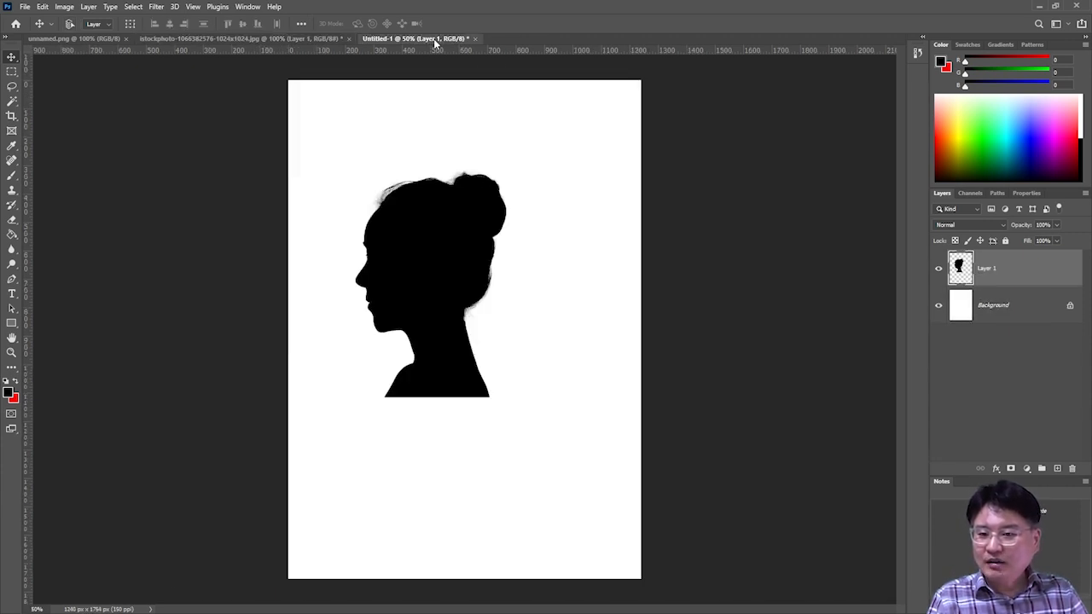
{"action": "key", "text": "ctrl+v"}
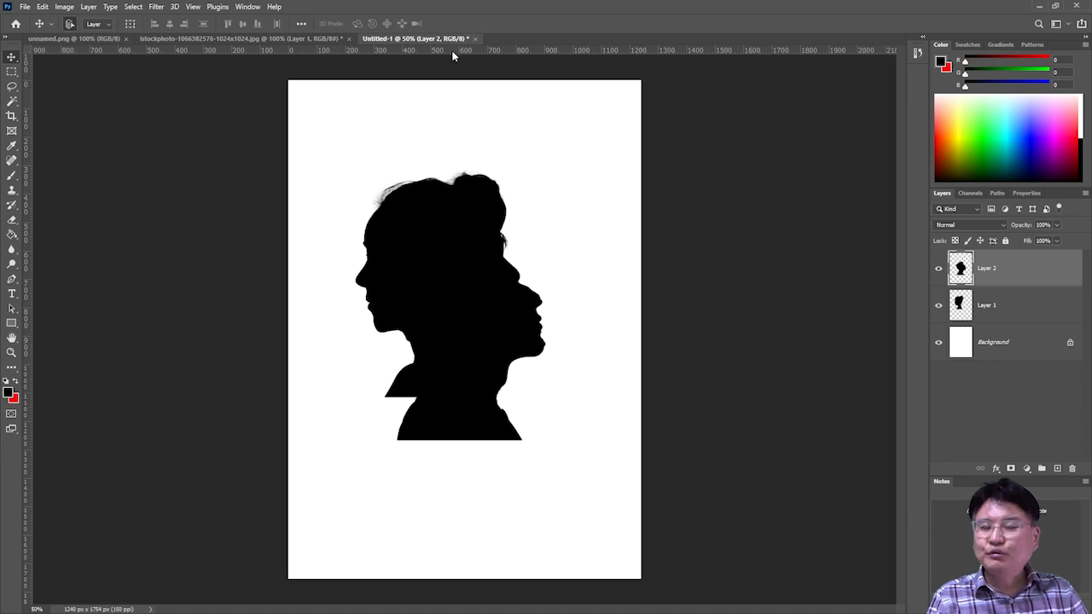
{"action": "left_click_drag", "start_coordinate": [534, 323], "coordinate": [601, 369]}
Step: Paste the istockphoto image's background photo into the A4 document as a comparison and delete the pasted layer
{"action": "left_click", "coordinate": [217, 39]}
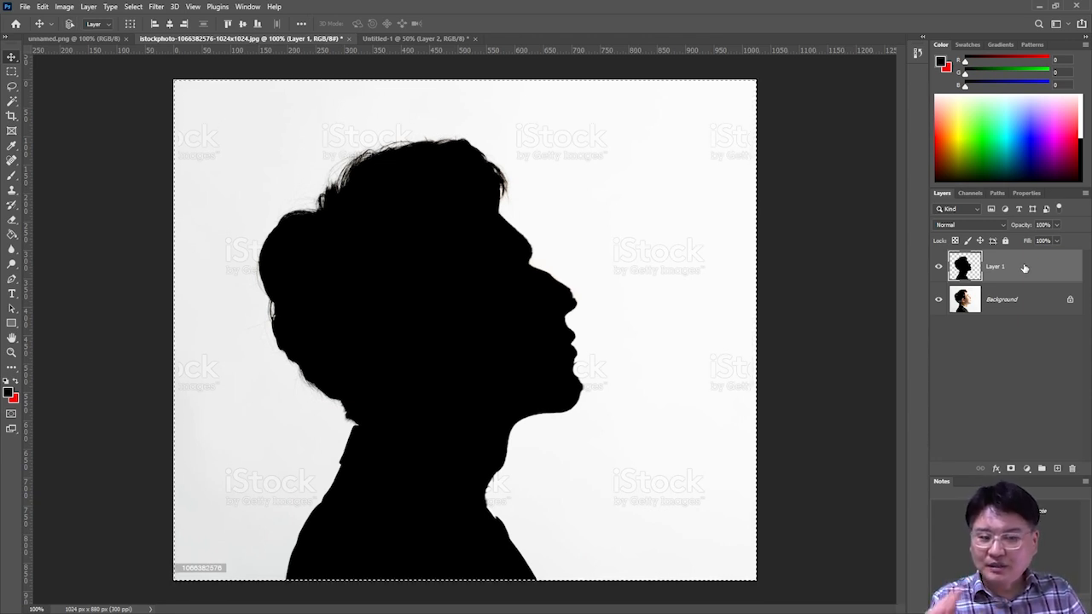
{"action": "left_click", "coordinate": [1030, 307]}
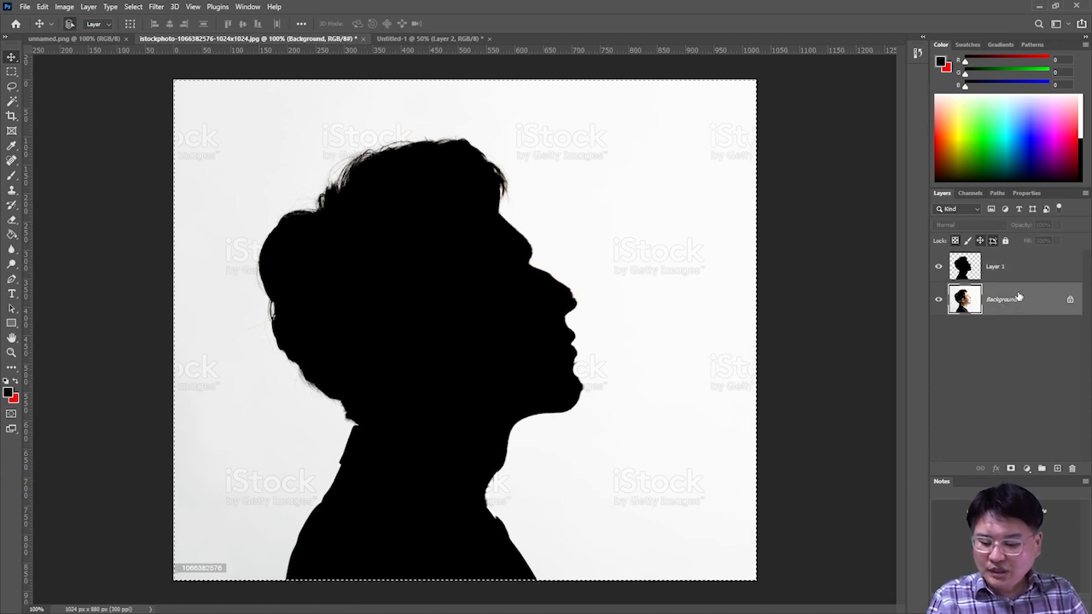
{"action": "left_click", "coordinate": [433, 40]}
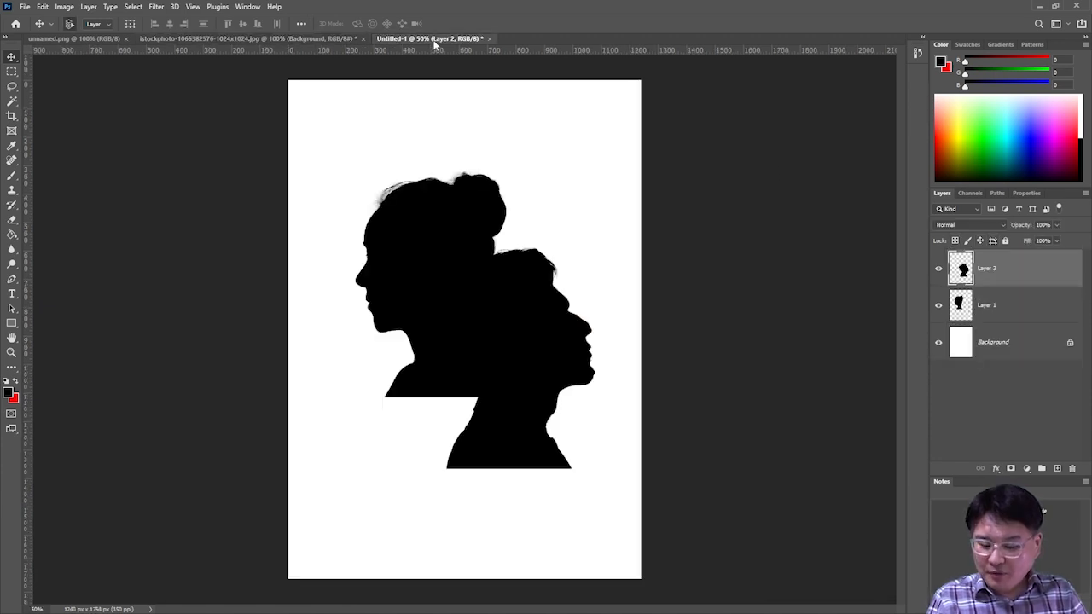
{"action": "key", "text": "ctrl+v"}
{"action": "left_click_drag", "start_coordinate": [526, 273], "coordinate": [526, 227]}
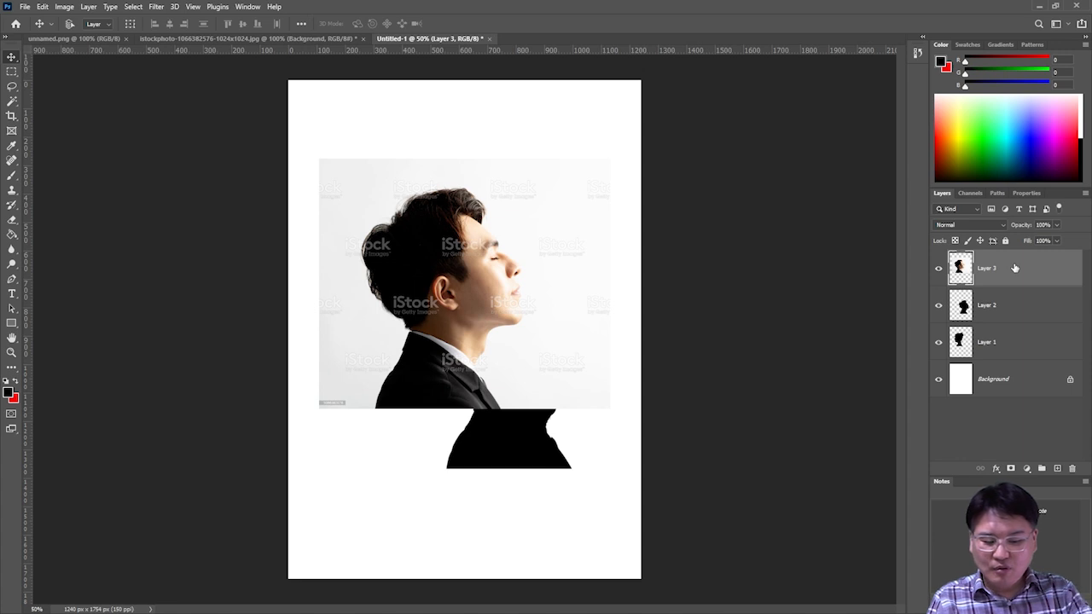
{"action": "key", "text": "Delete"}
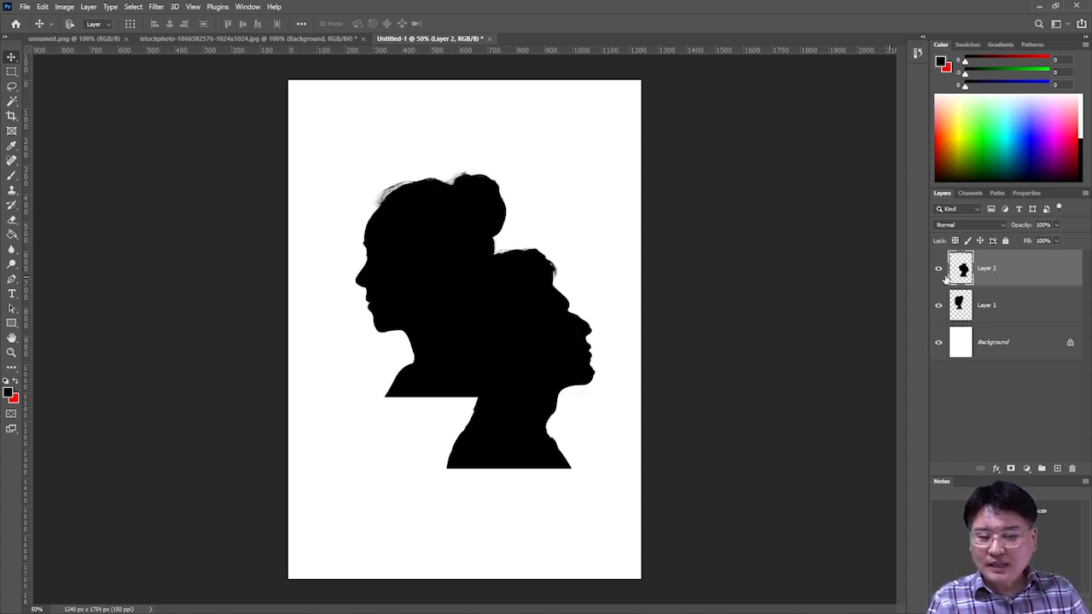
Step: Try several positions for the man's silhouette, ending above and slightly right of the woman's head
{"action": "left_click_drag", "start_coordinate": [439, 235], "coordinate": [448, 120]}
{"action": "left_click_drag", "start_coordinate": [399, 249], "coordinate": [395, 323]}
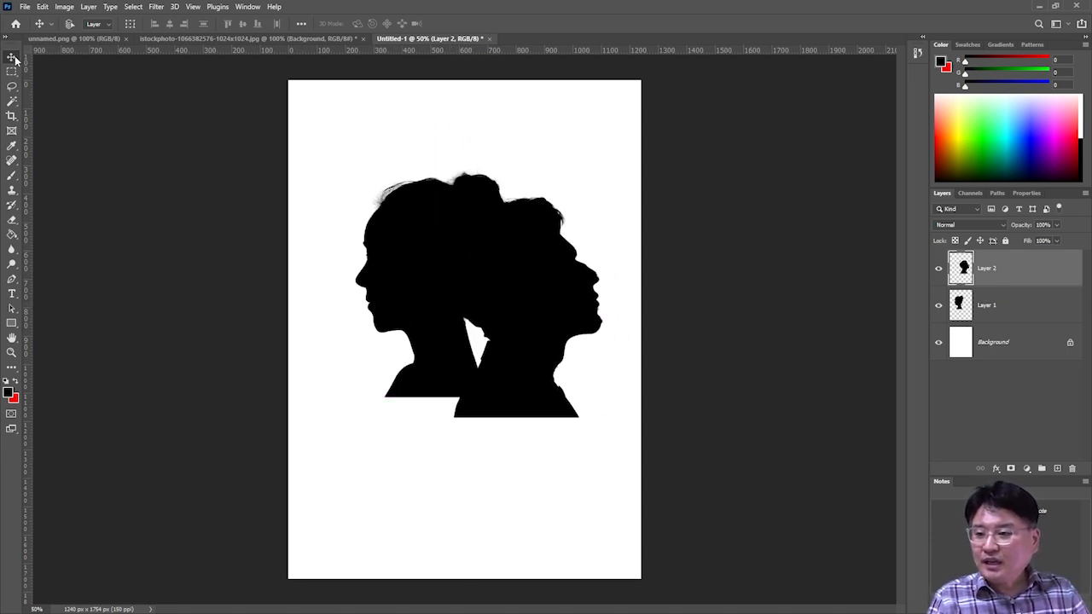
{"action": "left_click_drag", "start_coordinate": [521, 261], "coordinate": [493, 177]}
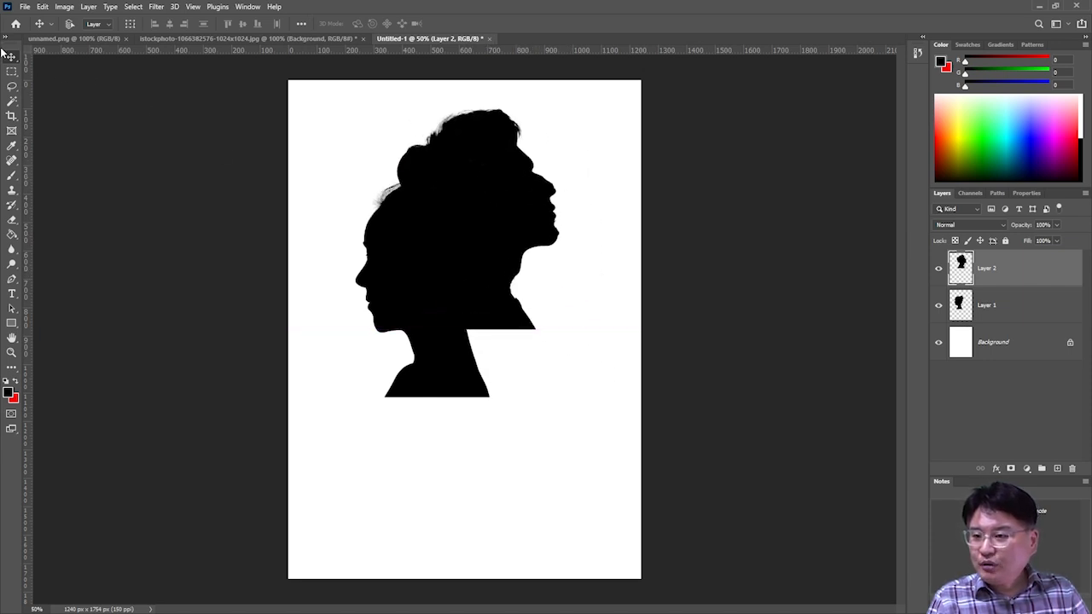
Step: Turn on the Move tool's Auto-Select for layers, and move the woman's silhouette down-left and the man's to her upper right
{"action": "left_click", "coordinate": [70, 24]}
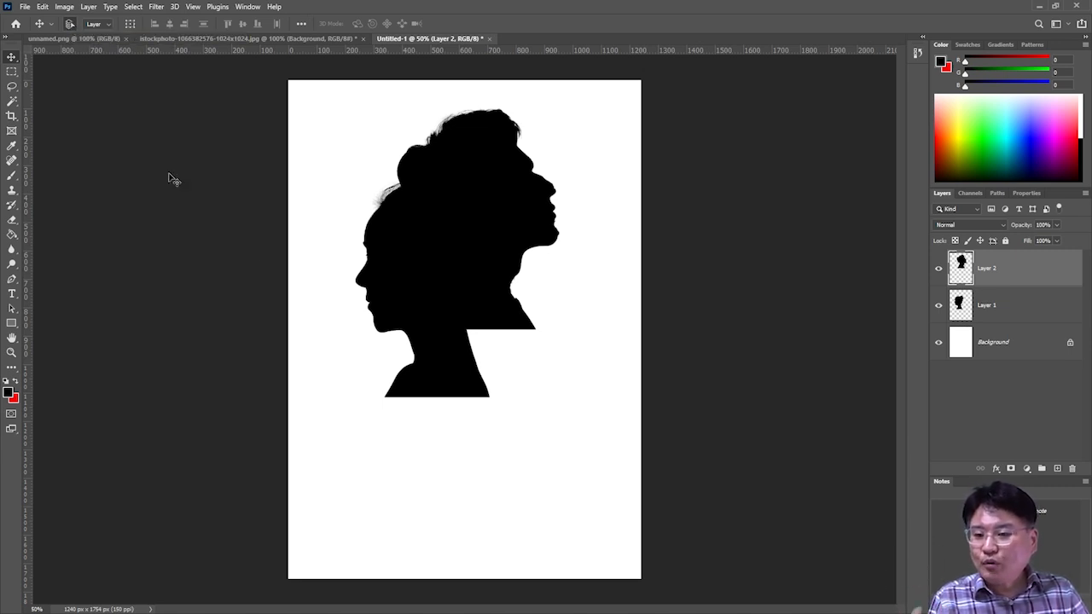
{"action": "left_click_drag", "start_coordinate": [386, 280], "coordinate": [344, 367]}
{"action": "left_click_drag", "start_coordinate": [474, 206], "coordinate": [541, 253]}
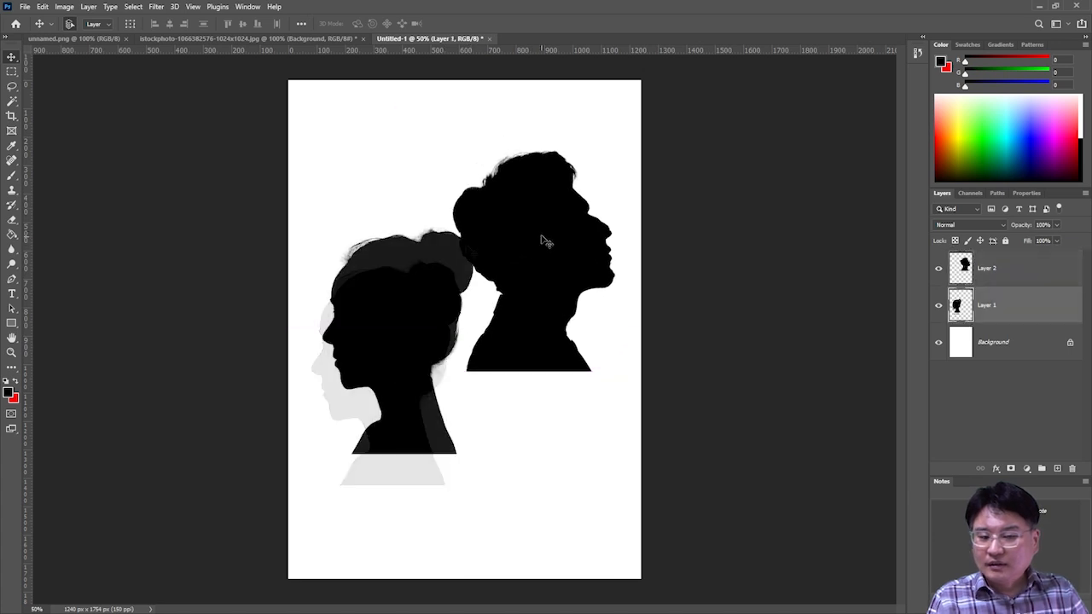
{"action": "left_click", "coordinate": [543, 232]}
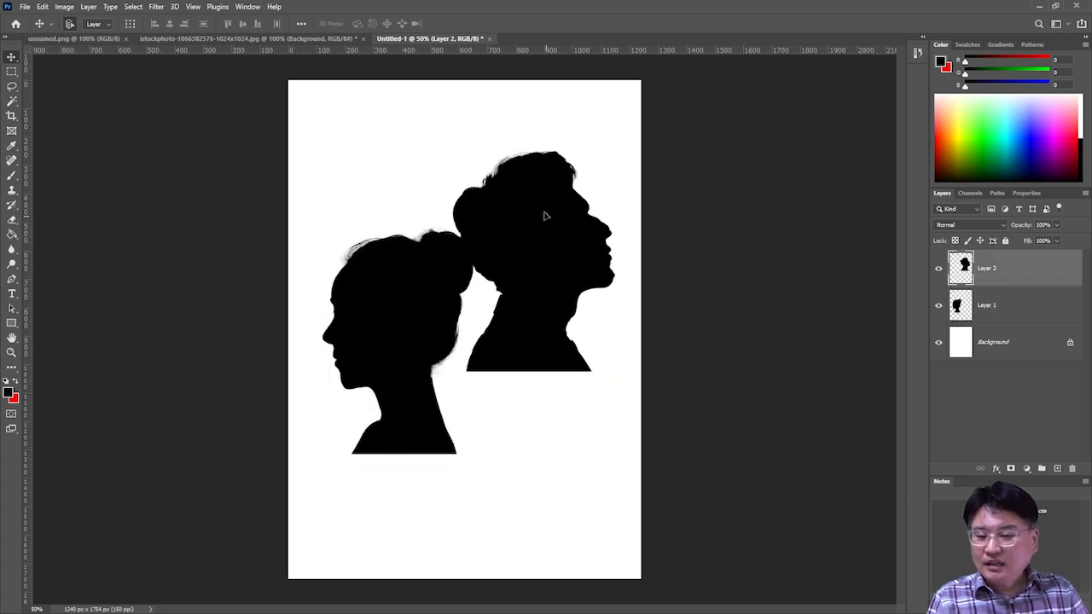
{"action": "left_click_drag", "start_coordinate": [544, 216], "coordinate": [515, 192]}
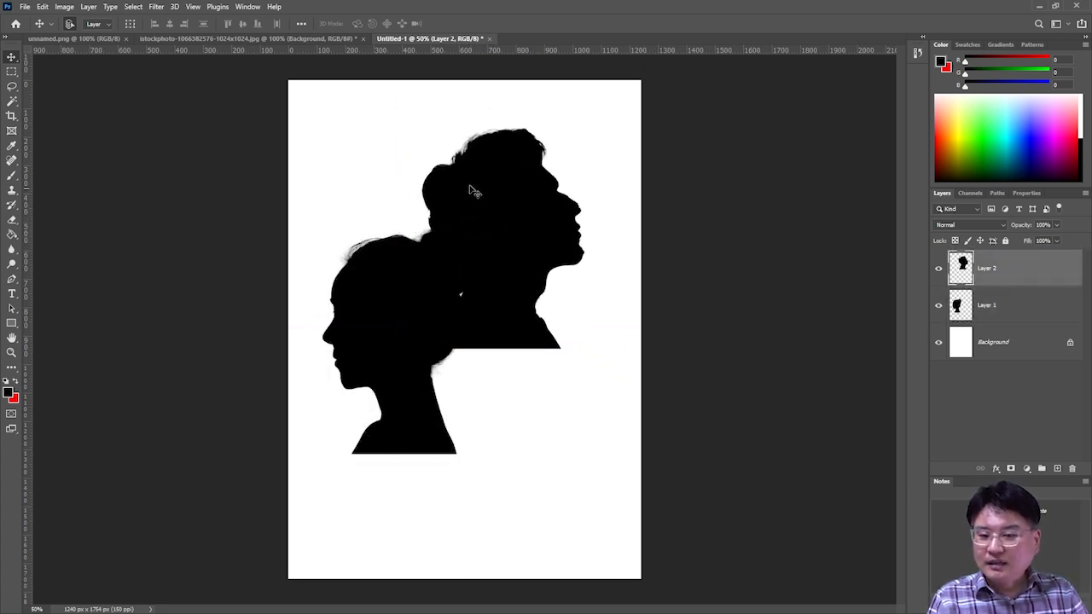
Step: Shift the woman's silhouette into the lower half of the page and the man's down behind her head, overlapping it
{"action": "left_click", "coordinate": [374, 172]}
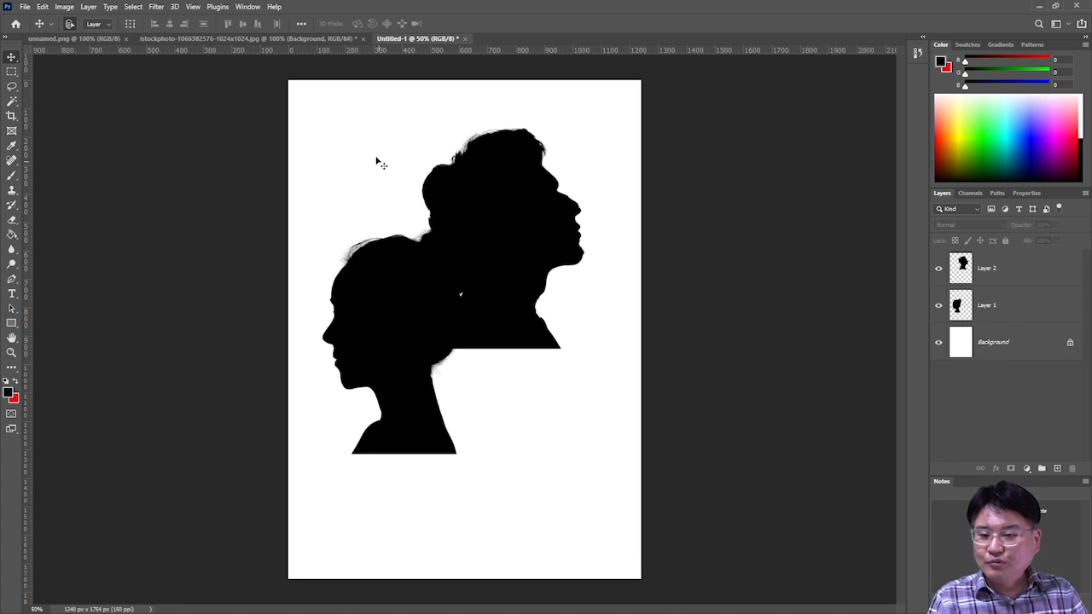
{"action": "left_click_drag", "start_coordinate": [384, 310], "coordinate": [414, 297]}
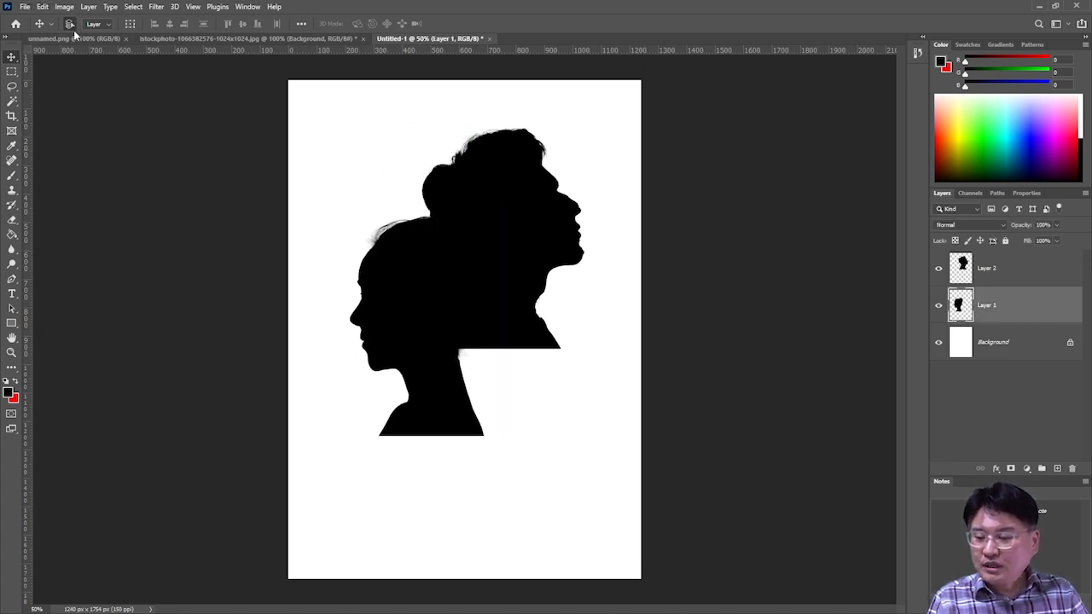
{"action": "mouse_move", "coordinate": [506, 182]}
{"action": "left_mouse_down"}
{"action": "mouse_move", "coordinate": [520, 191]}
{"action": "mouse_move", "coordinate": [507, 169]}
{"action": "left_mouse_up"}
{"action": "left_click_drag", "start_coordinate": [399, 266], "coordinate": [395, 344]}
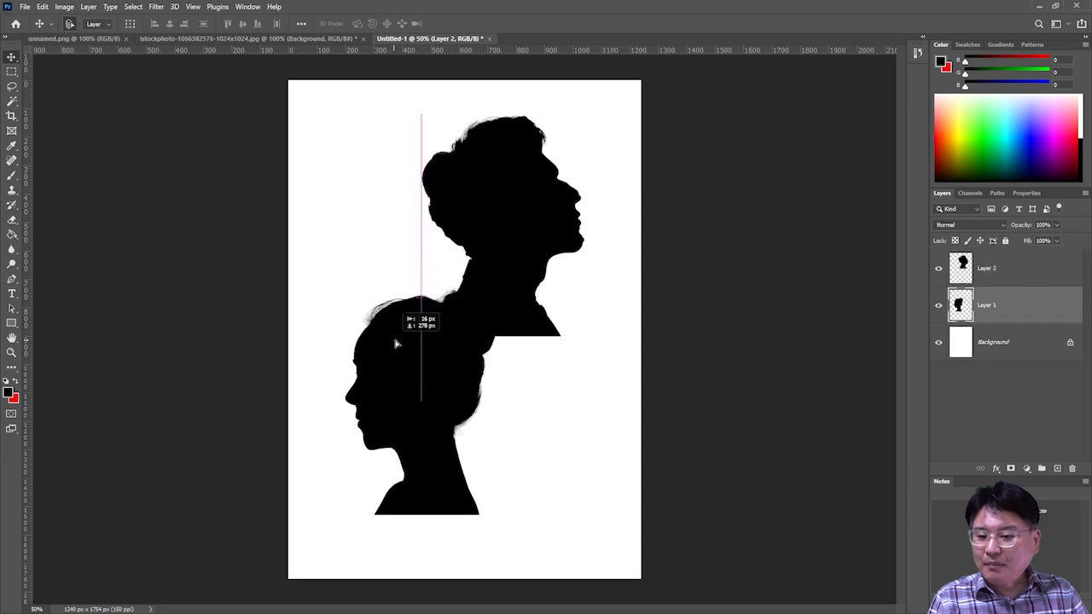
{"action": "left_click_drag", "start_coordinate": [506, 166], "coordinate": [504, 283]}
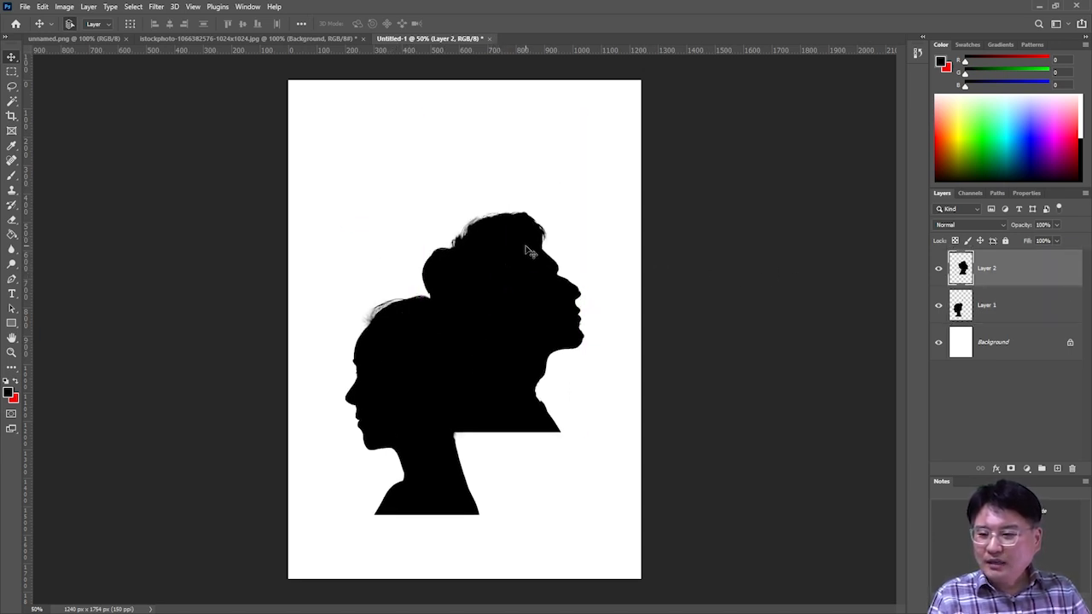
Step: Arrange Layer 1 and Layer 2 individually so the woman's silhouette sits lower left on the page and the man's overlaps her upper right
{"action": "left_click", "coordinate": [1022, 307]}
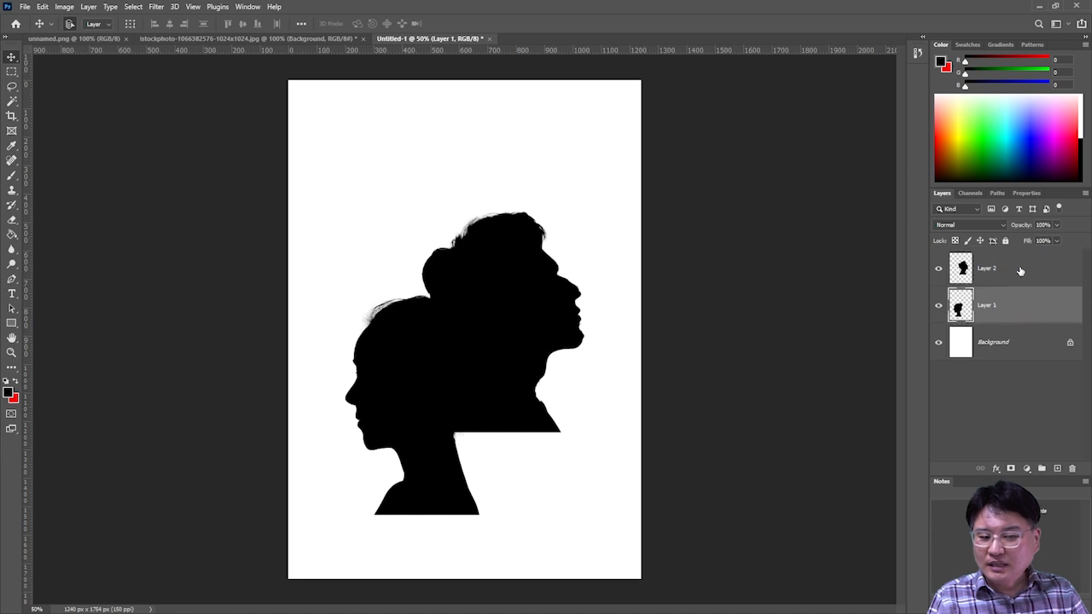
{"action": "left_click", "coordinate": [1021, 270]}
{"action": "left_click", "coordinate": [1019, 311]}
{"action": "left_click", "coordinate": [1017, 275]}
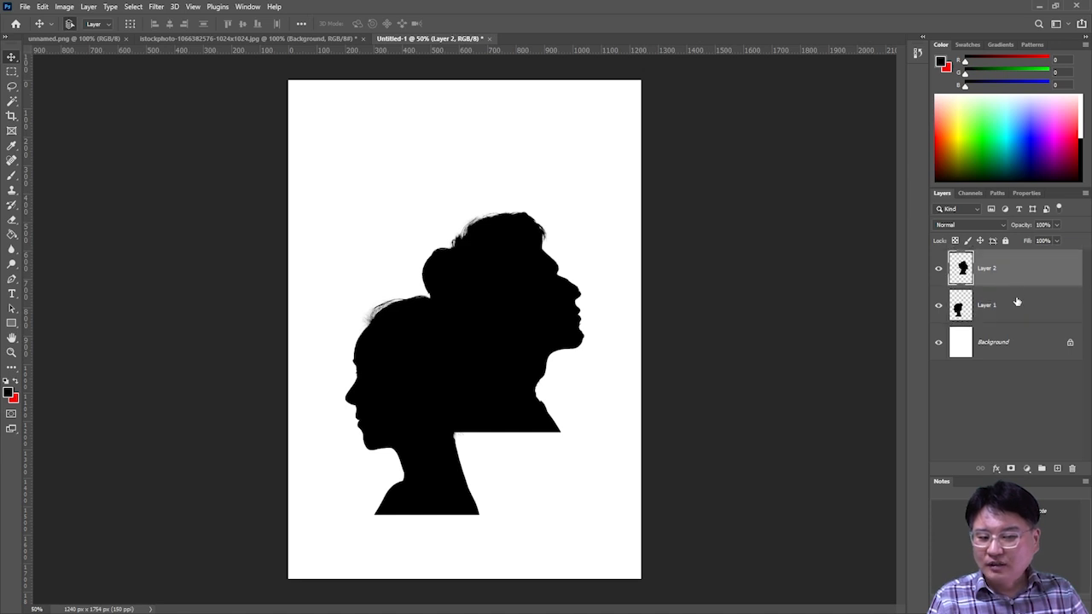
{"action": "left_click", "coordinate": [1017, 302]}
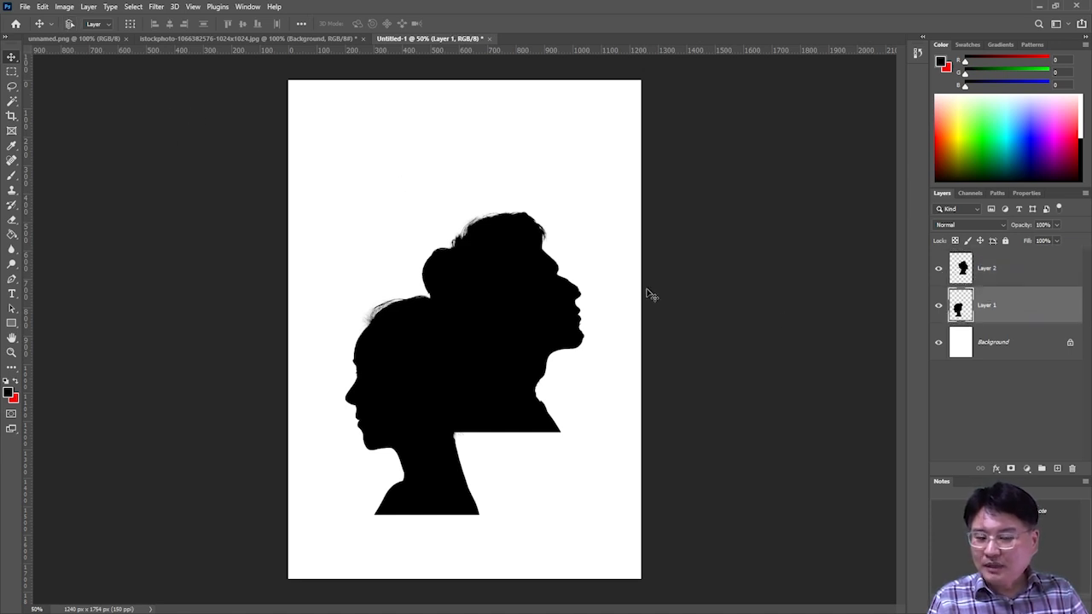
{"action": "left_click_drag", "start_coordinate": [431, 375], "coordinate": [464, 238]}
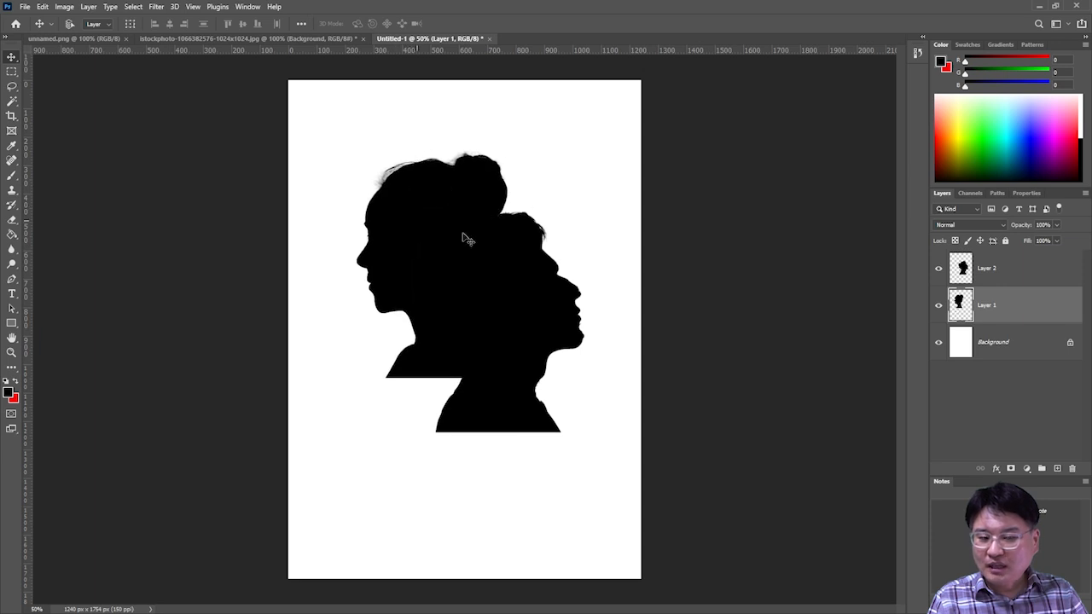
{"action": "left_click", "coordinate": [1043, 268]}
{"action": "left_click_drag", "start_coordinate": [512, 271], "coordinate": [518, 322]}
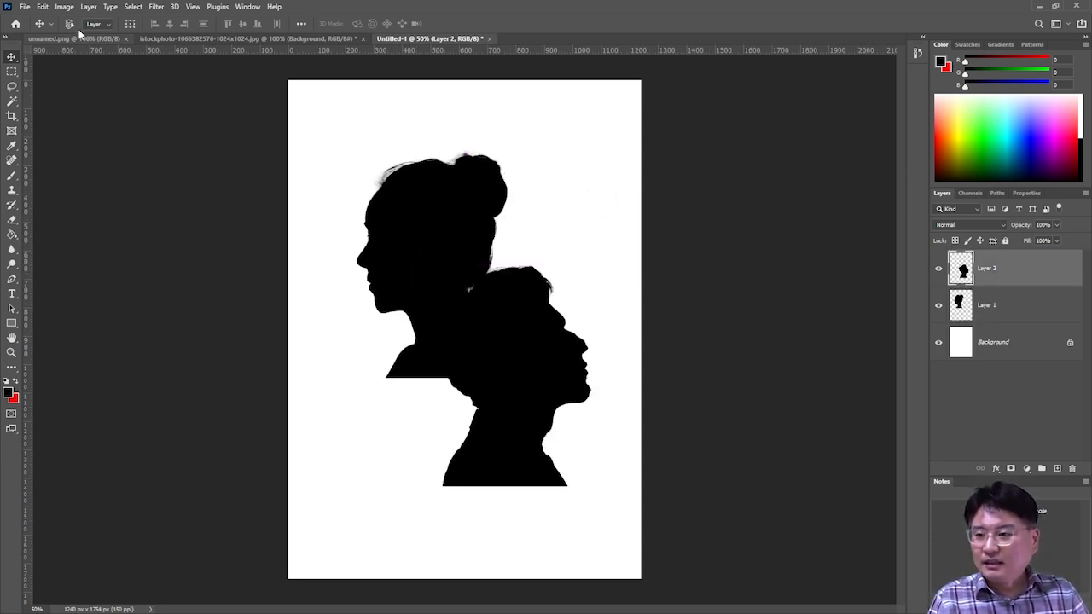
{"action": "left_click_drag", "start_coordinate": [431, 224], "coordinate": [421, 170]}
{"action": "left_click_drag", "start_coordinate": [422, 211], "coordinate": [409, 351]}
{"action": "left_click", "coordinate": [41, 7]}
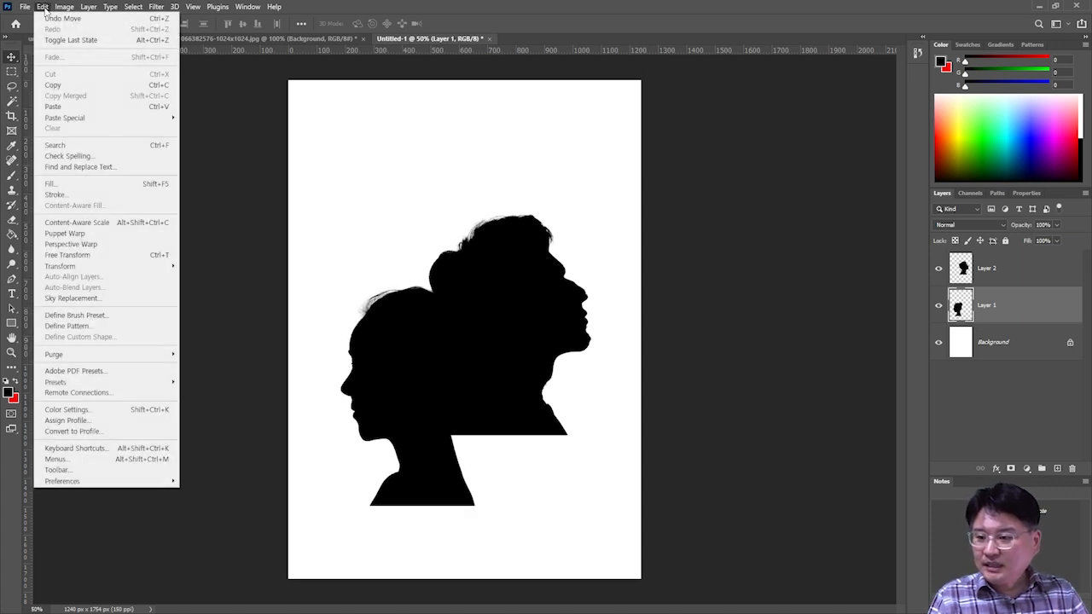
{"action": "left_click", "coordinate": [97, 257]}
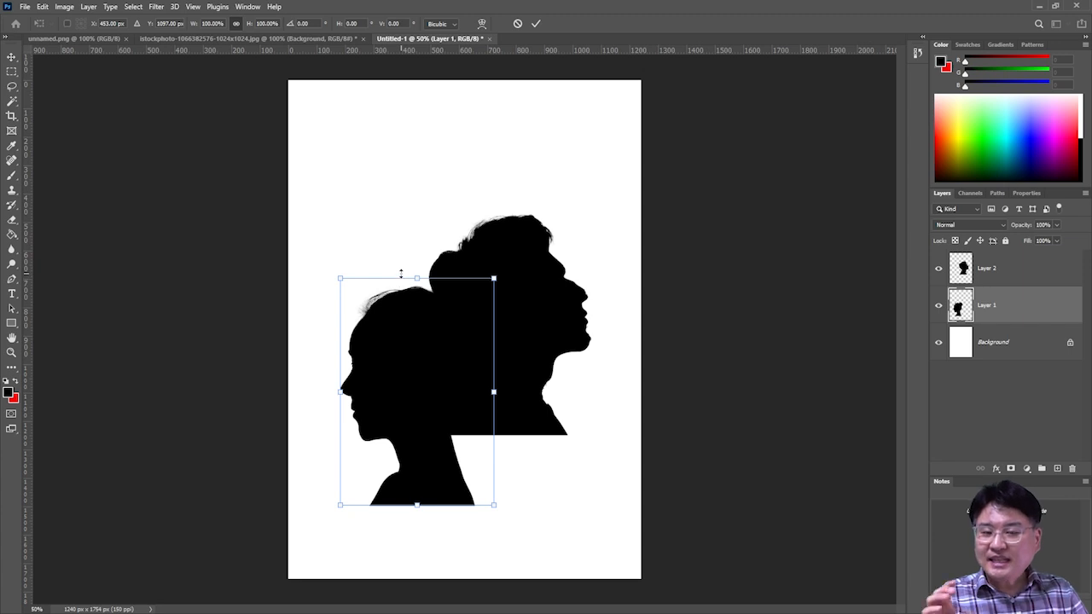
{"action": "key", "text": "Escape"}
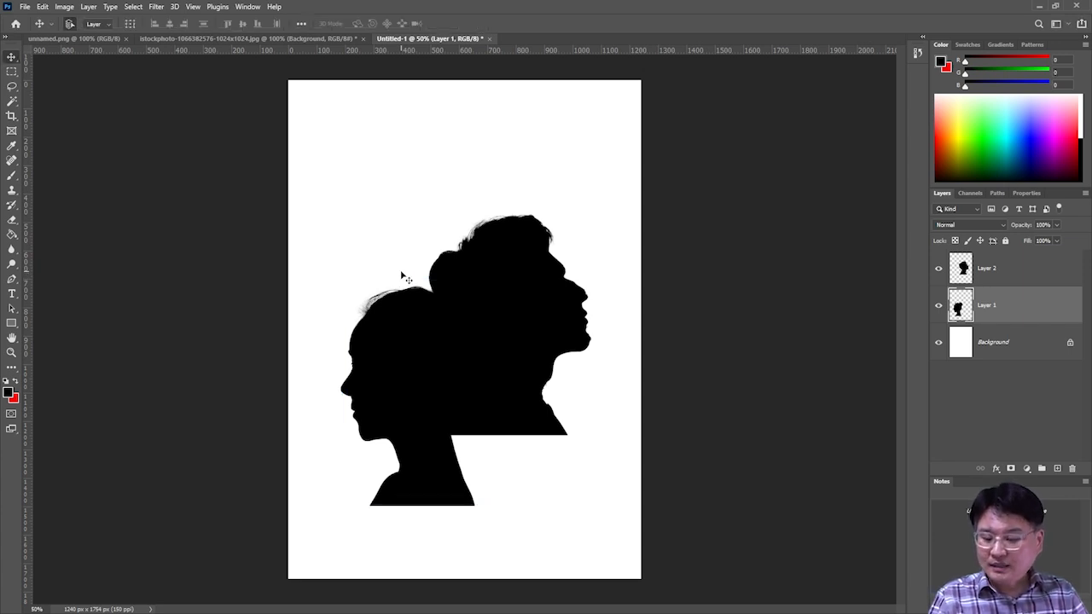
Step: Try enlarging the woman's silhouette to about 111% with Free Transform
{"action": "key", "text": "ctrl+t"}
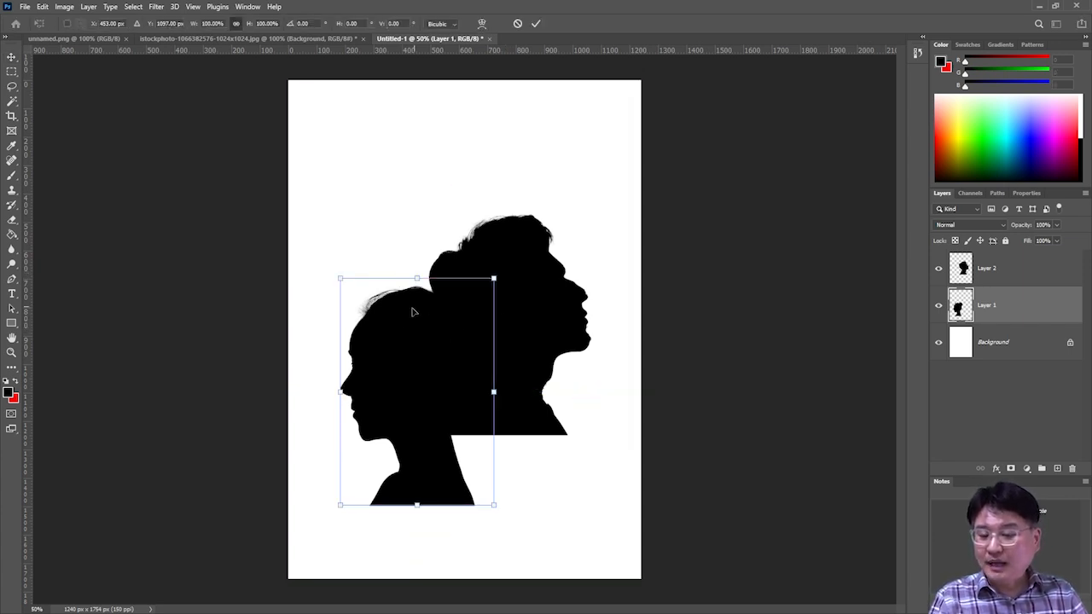
{"action": "left_click_drag", "start_coordinate": [341, 278], "coordinate": [343, 241]}
{"action": "left_click_drag", "start_coordinate": [372, 276], "coordinate": [378, 275]}
{"action": "key", "text": "Escape"}
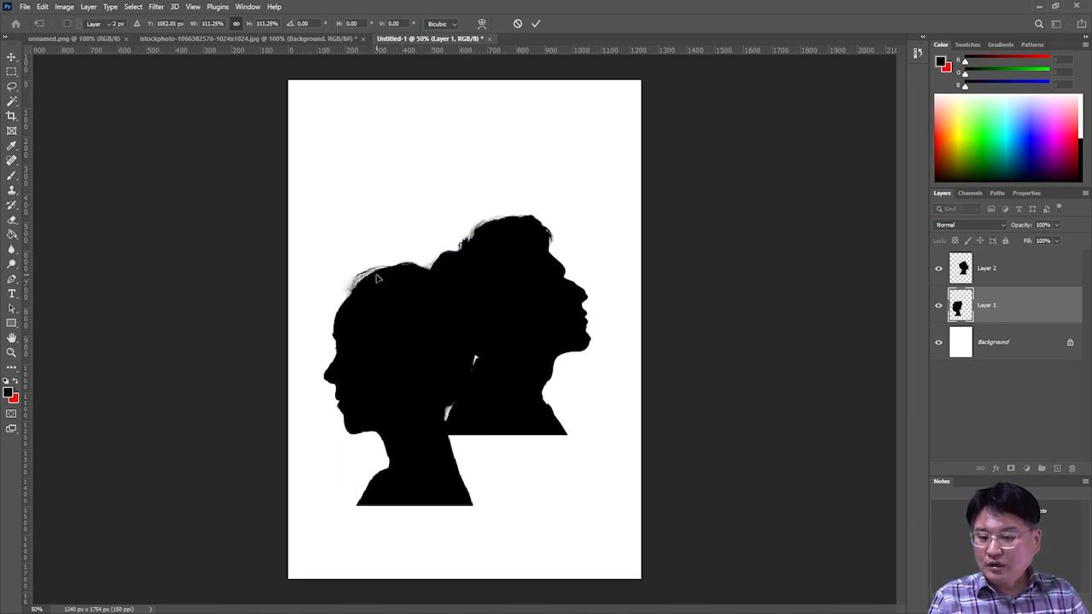
Step: Rotate the woman's silhouette by about -7.12° with Free Transform so her face tilts downward
{"action": "key", "text": "ctrl+t"}
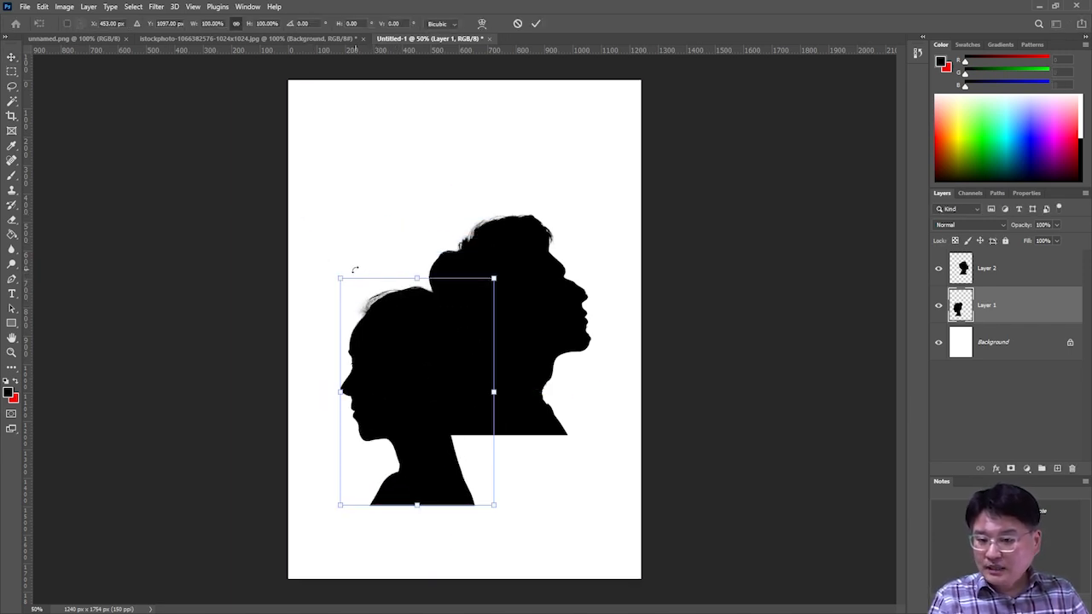
{"action": "left_click_drag", "start_coordinate": [356, 263], "coordinate": [324, 272]}
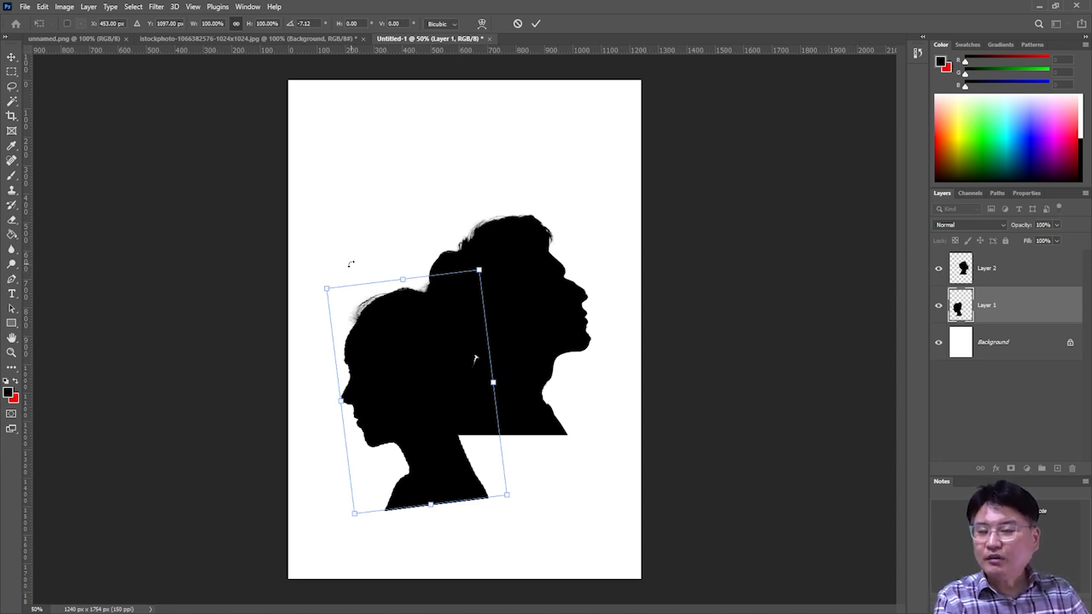
{"action": "key", "text": "Return"}
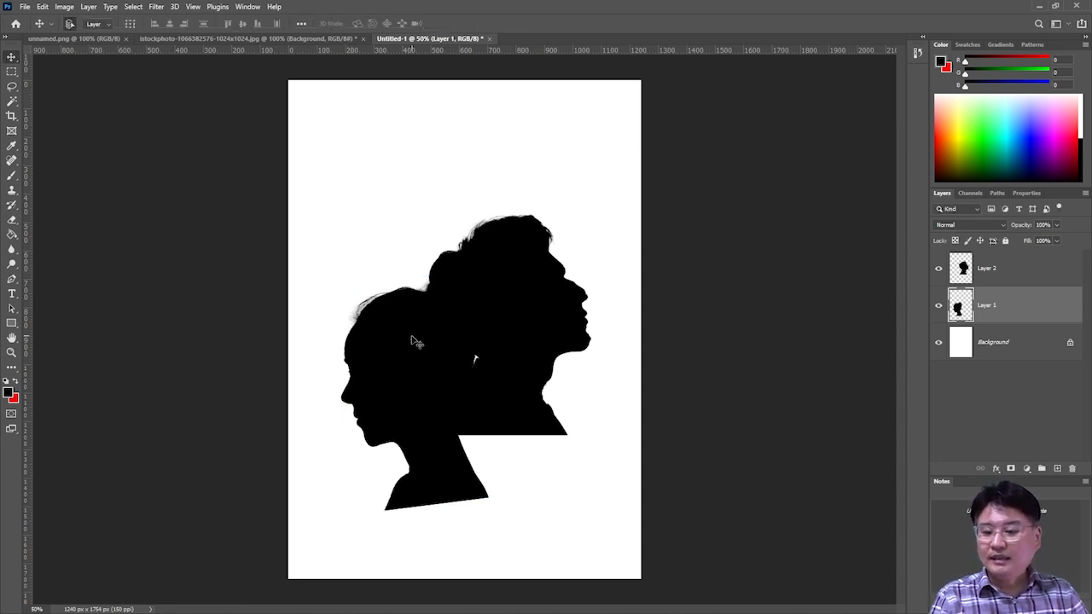
Step: Move the woman's silhouette up slightly and the man's up and left, so the backs of their heads overlap
{"action": "left_click_drag", "start_coordinate": [412, 341], "coordinate": [404, 302]}
{"action": "left_click", "coordinate": [992, 271]}
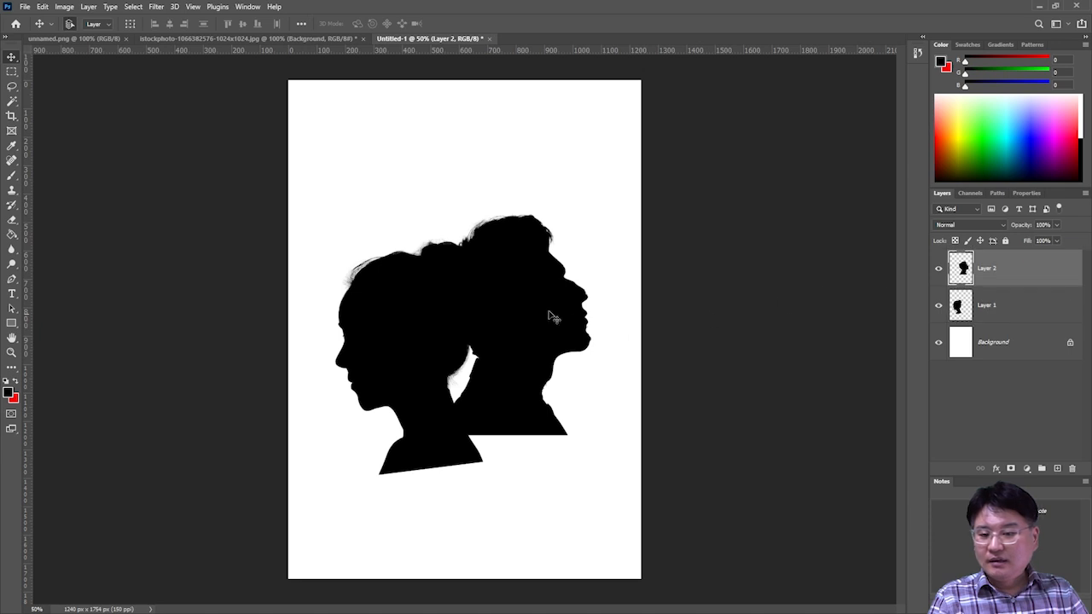
{"action": "left_click_drag", "start_coordinate": [509, 297], "coordinate": [495, 249]}
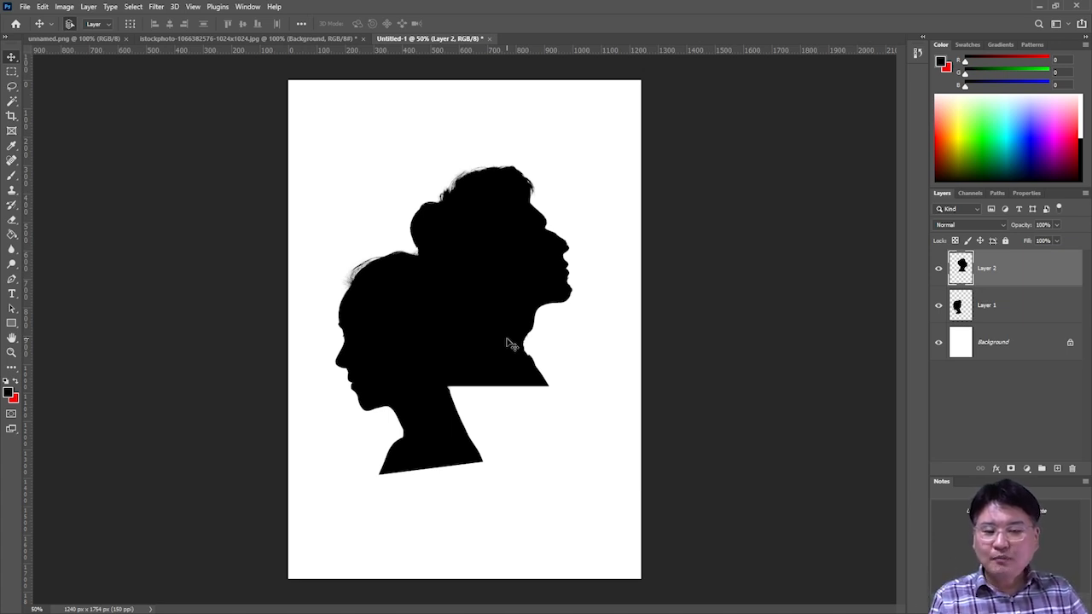
Step: Duplicate the two silhouette layers, Layer 1 and Layer 2, together
{"action": "left_click", "coordinate": [1017, 305]}
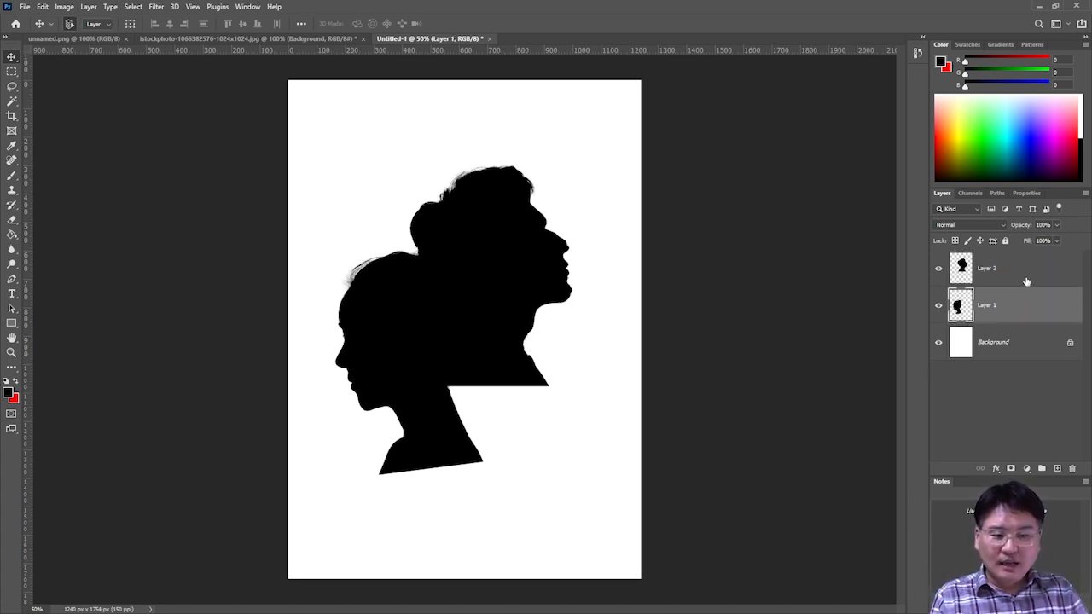
{"action": "left_click", "coordinate": [1015, 271]}
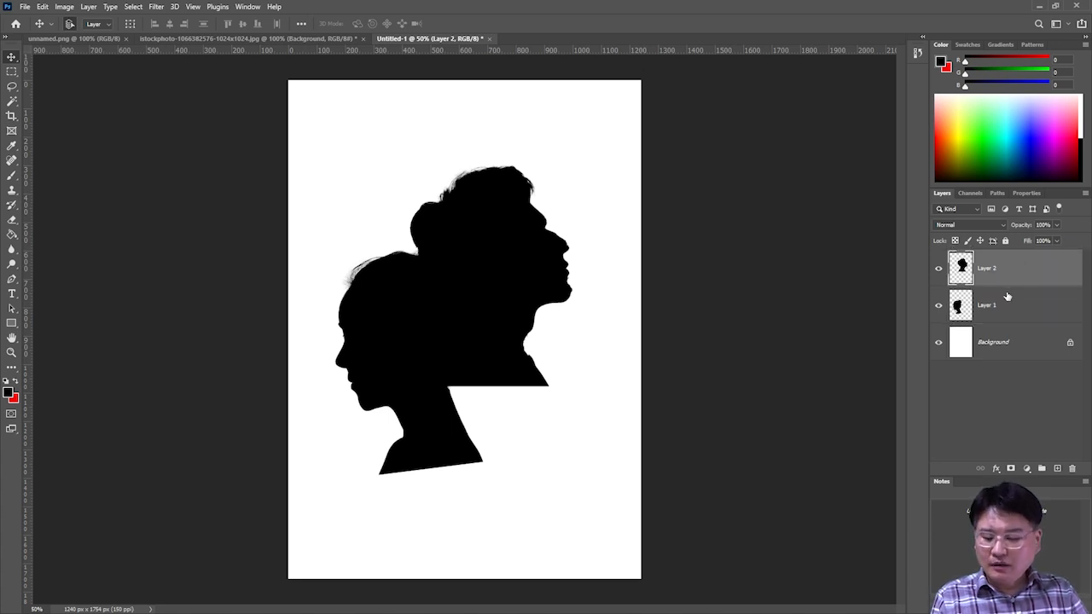
{"action": "left_click", "coordinate": [1006, 297], "text": "ctrl"}
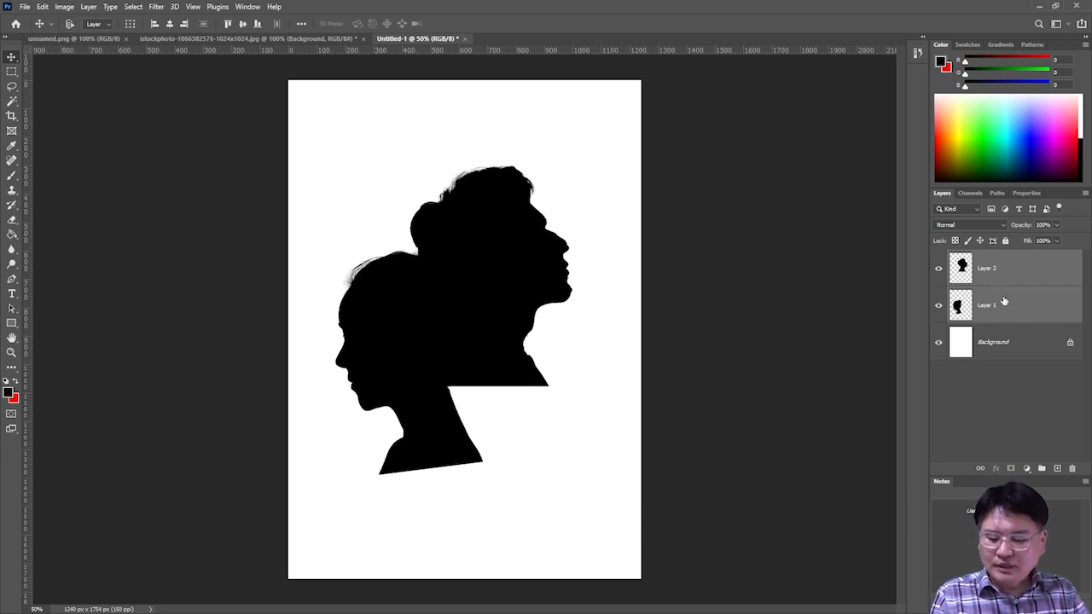
{"action": "key", "text": "ctrl+j"}
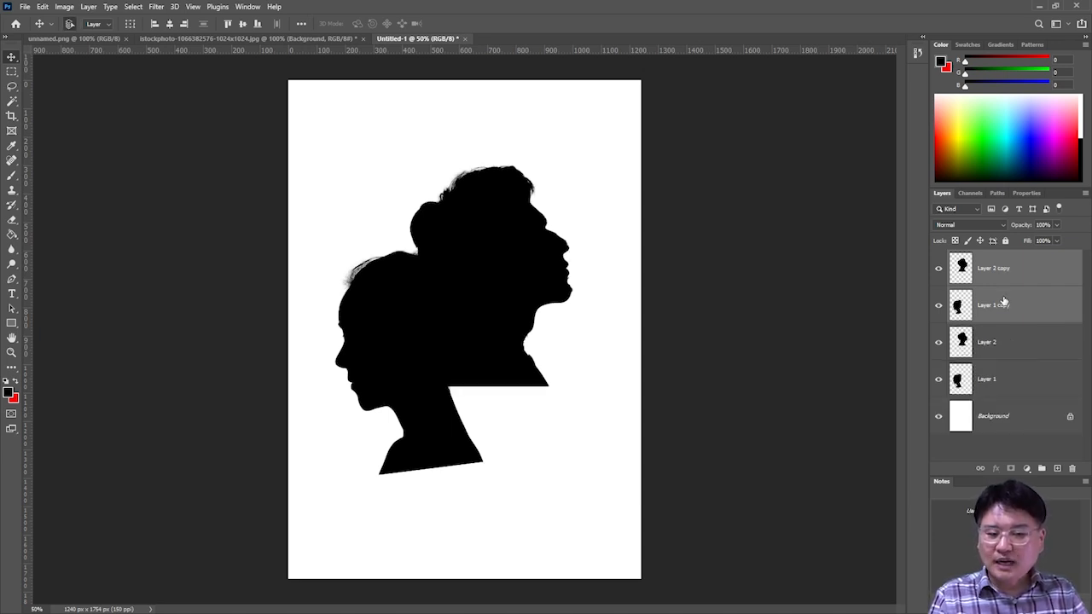
{"action": "key", "text": "ctrl+z"}
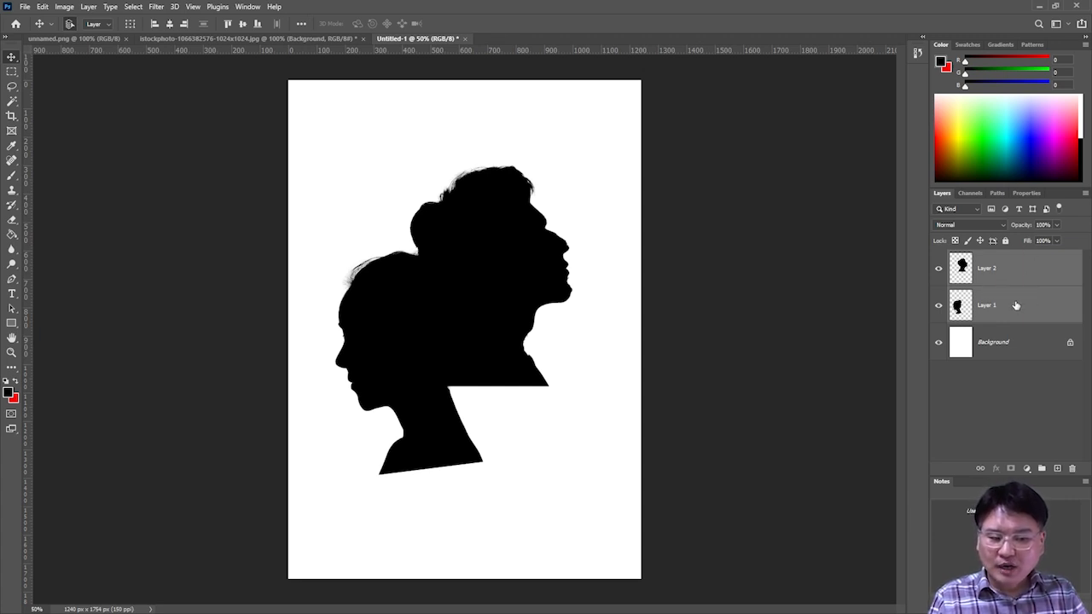
{"action": "left_click_drag", "start_coordinate": [1016, 305], "coordinate": [1059, 470]}
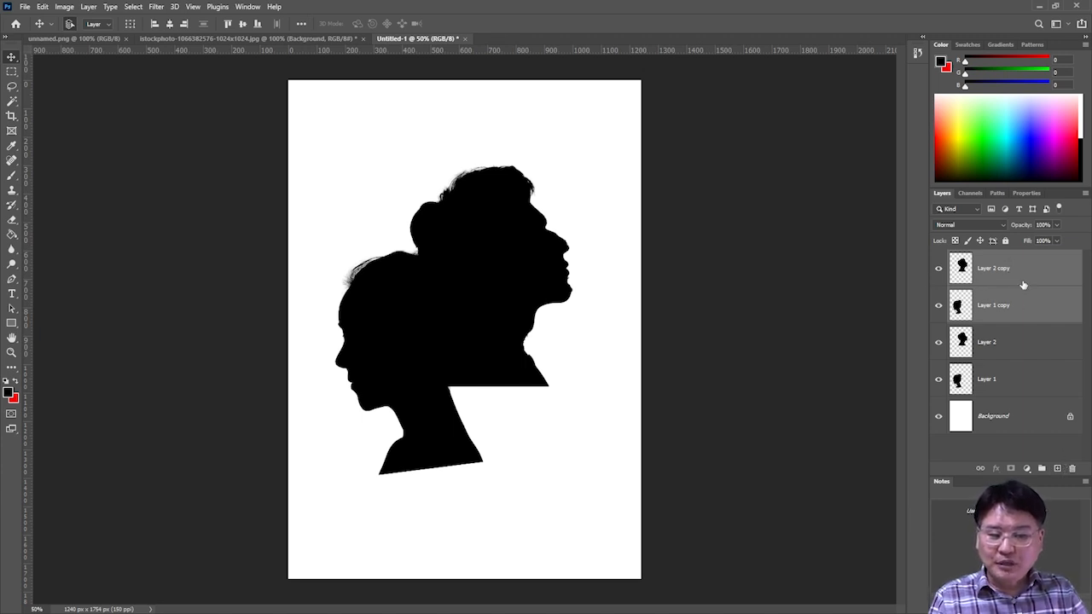
Step: Group the original Layer 1 and Layer 2, hide the group as a backup, and expand it
{"action": "left_click", "coordinate": [1004, 378]}
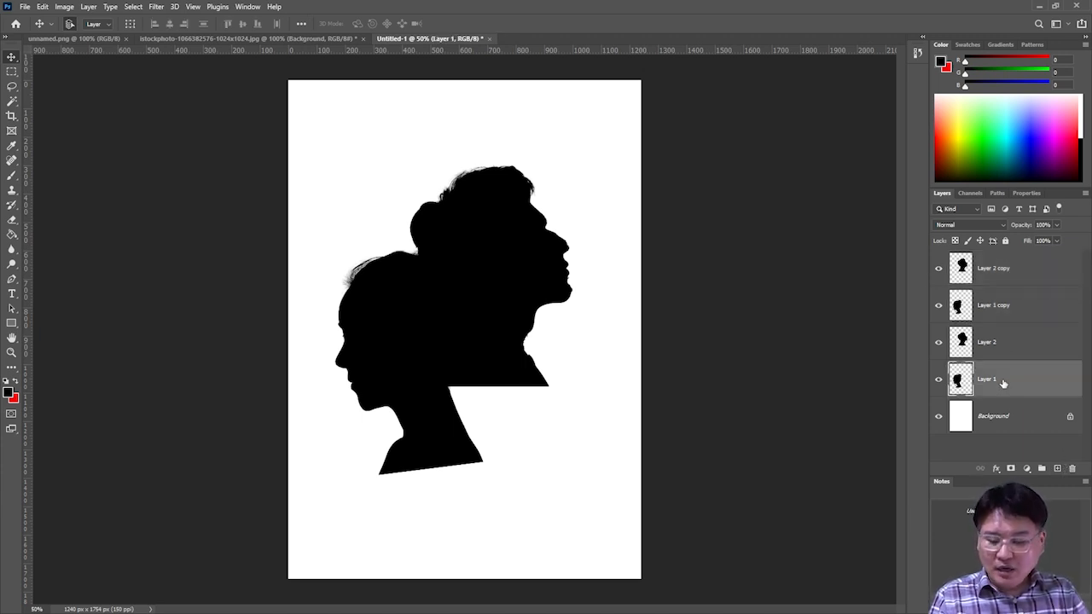
{"action": "left_click", "coordinate": [1025, 356], "text": "shift"}
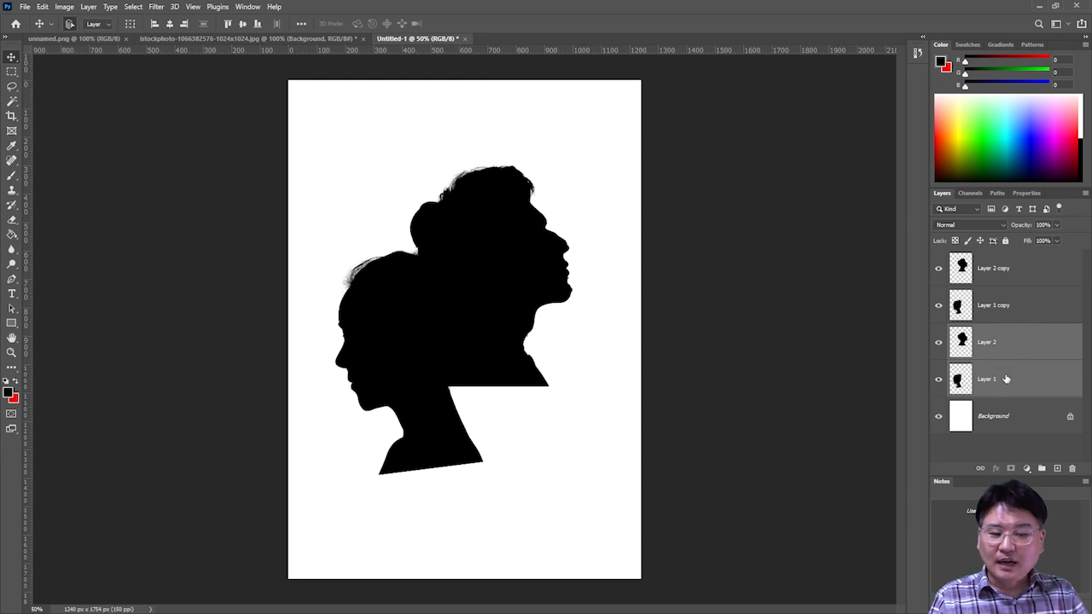
{"action": "left_click", "coordinate": [1024, 387]}
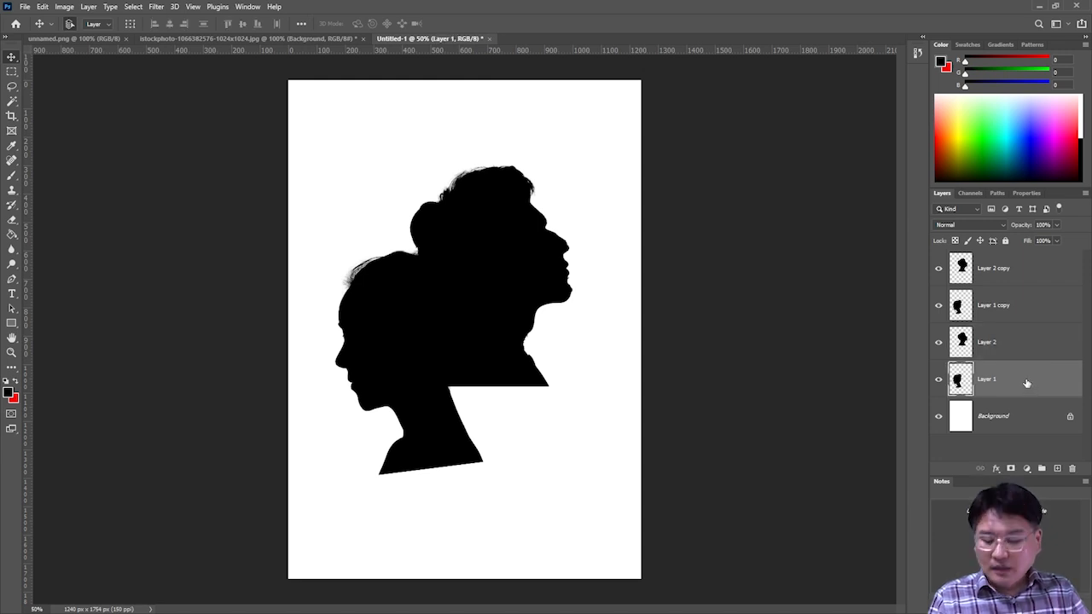
{"action": "left_click", "coordinate": [1004, 341], "text": "shift"}
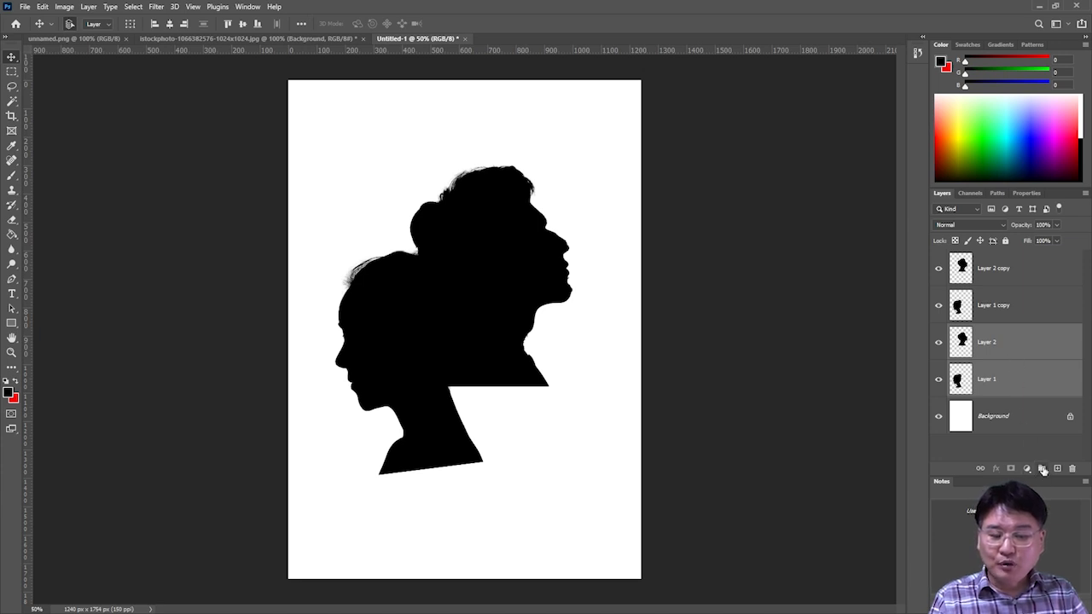
{"action": "left_click", "coordinate": [1043, 470]}
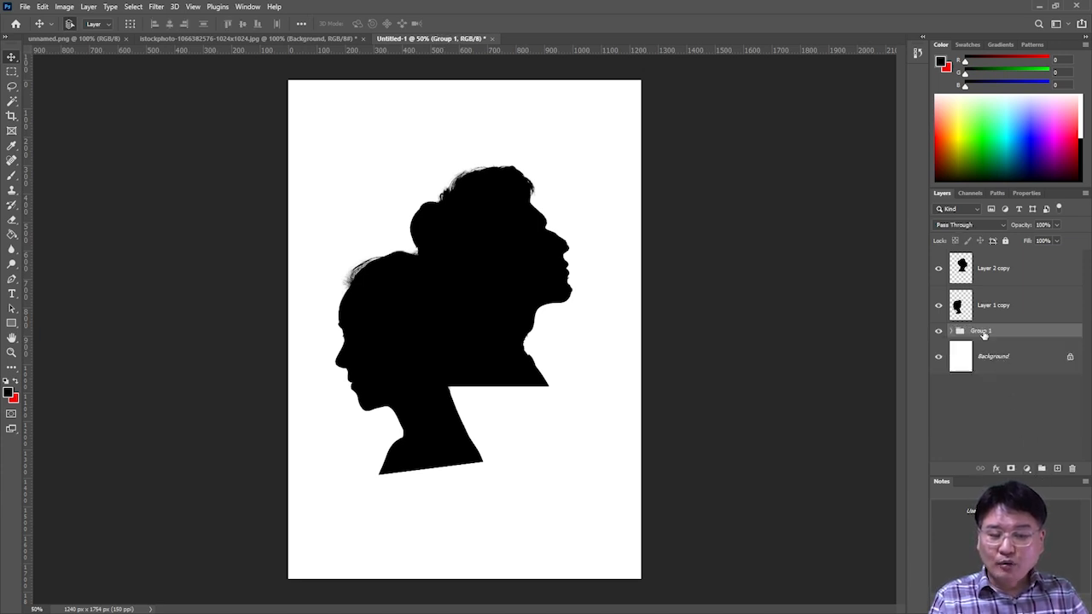
{"action": "left_click", "coordinate": [951, 331]}
{"action": "left_click", "coordinate": [951, 335]}
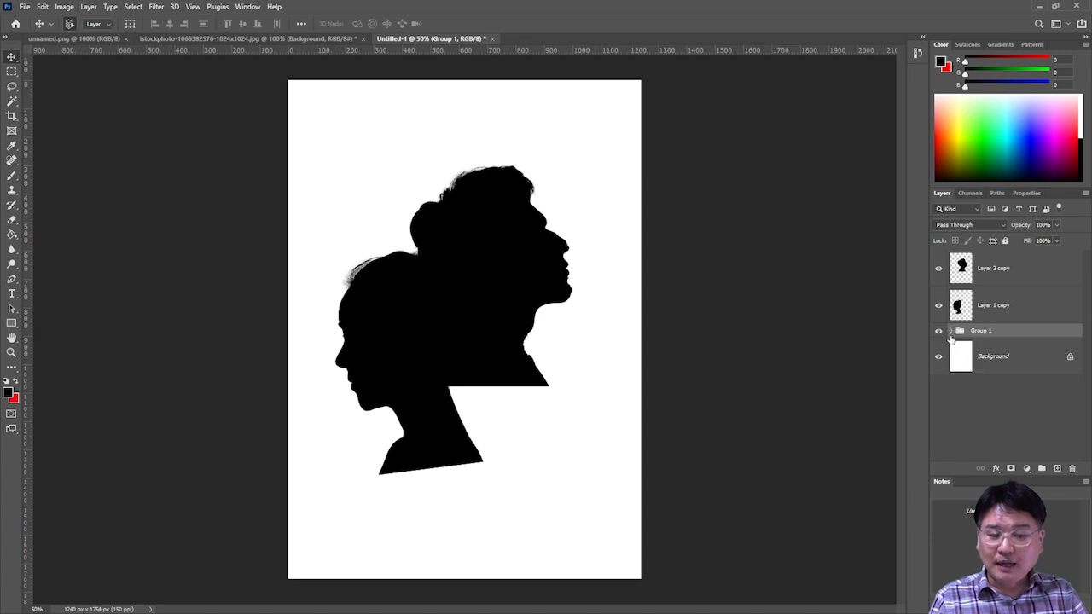
{"action": "left_click", "coordinate": [938, 333]}
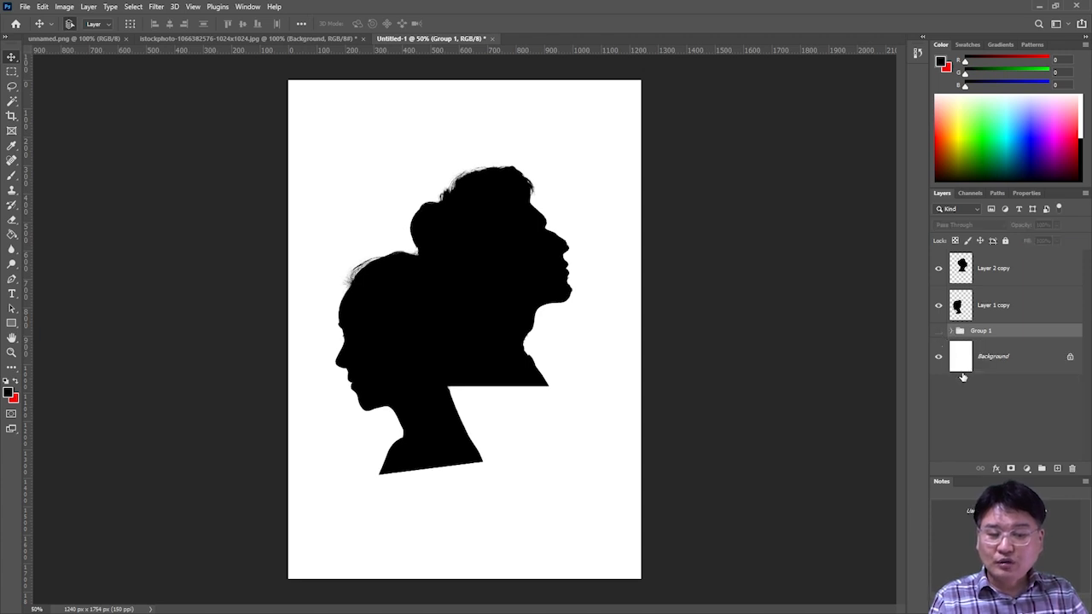
{"action": "left_click", "coordinate": [952, 332]}
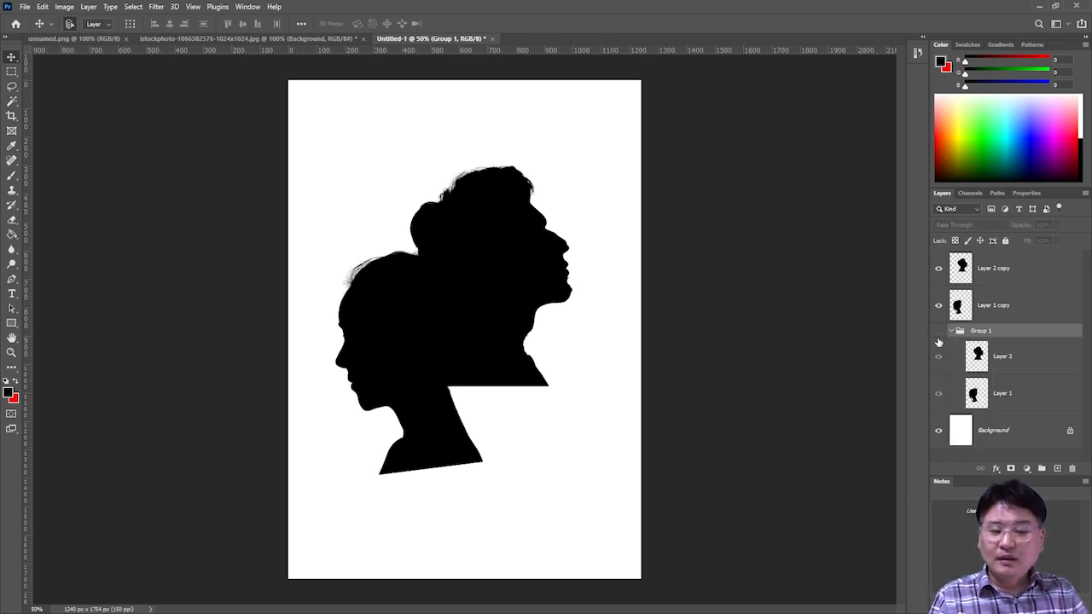
Step: Move the man's and woman's copied silhouettes slightly right and up, keeping the backs of their heads overlapping
{"action": "left_click", "coordinate": [998, 269]}
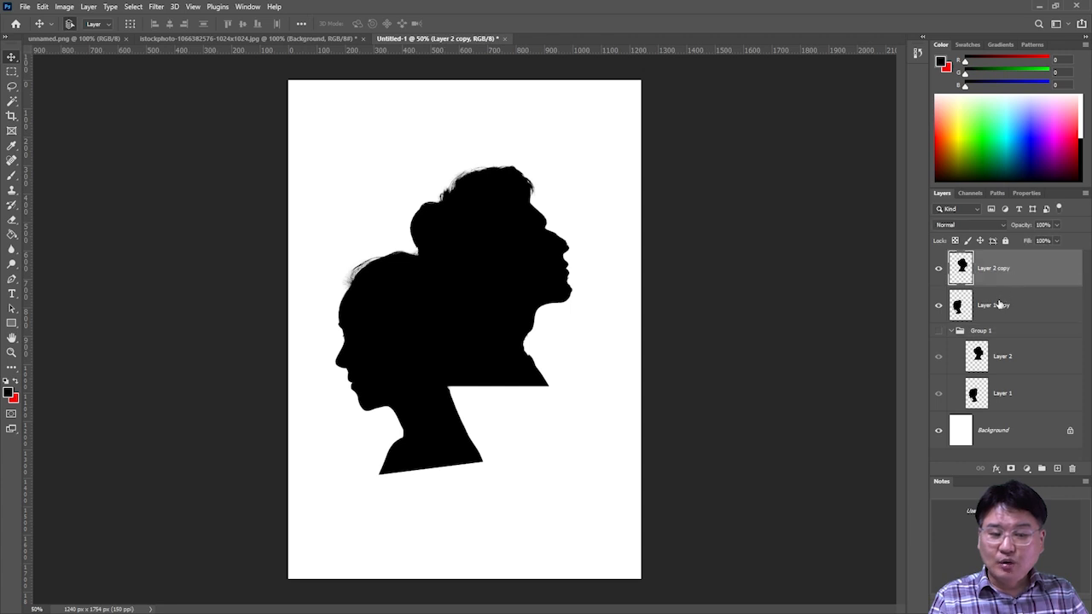
{"action": "left_click_drag", "start_coordinate": [503, 231], "coordinate": [590, 209]}
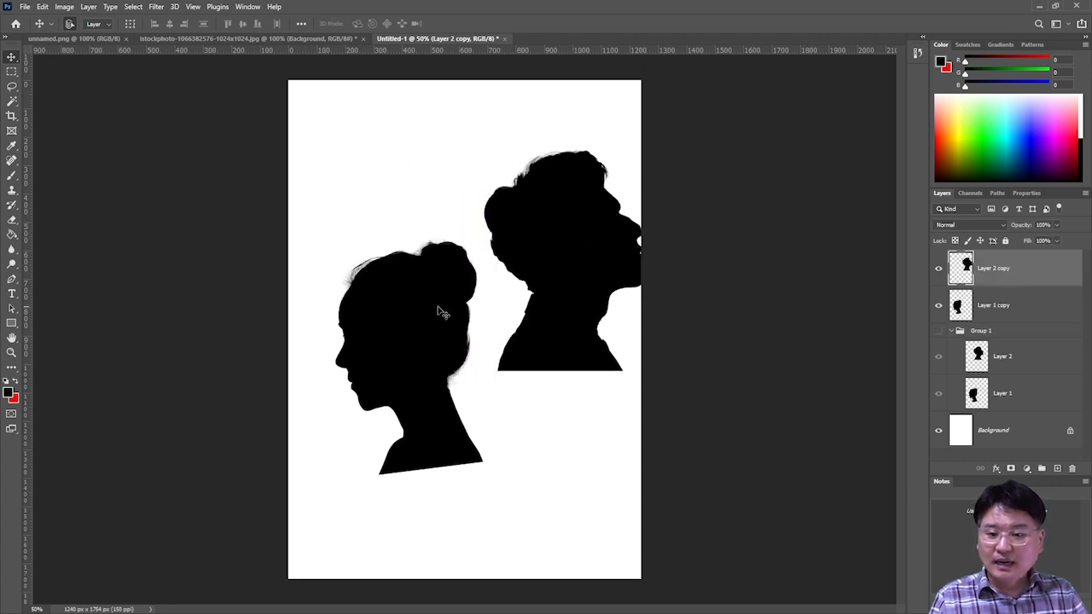
{"action": "left_click_drag", "start_coordinate": [439, 310], "coordinate": [464, 306]}
{"action": "left_click_drag", "start_coordinate": [551, 241], "coordinate": [495, 237]}
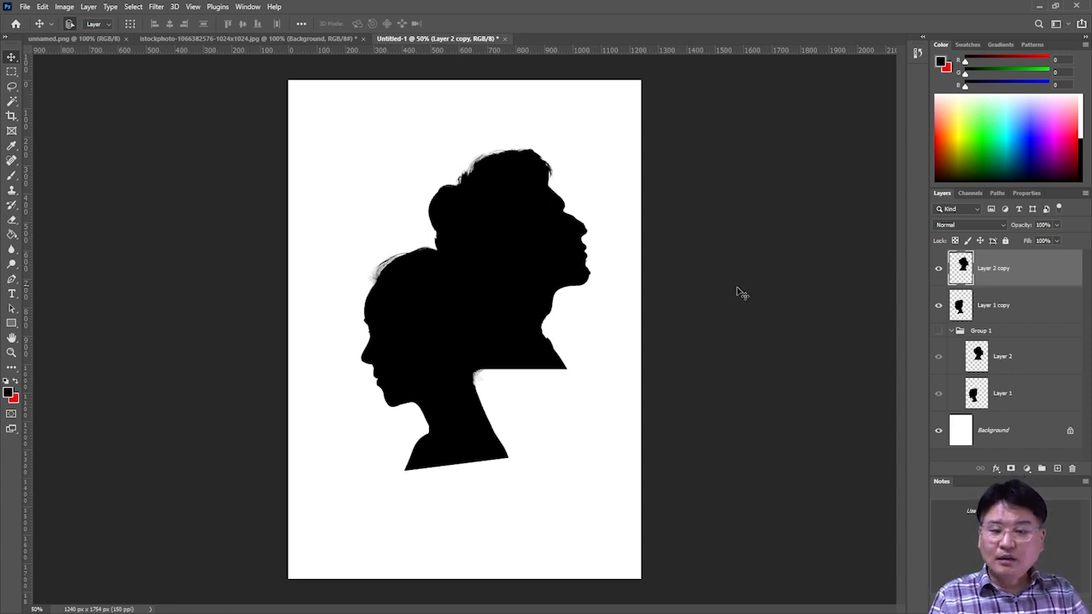
{"action": "mouse_move", "coordinate": [506, 247]}
{"action": "left_mouse_down"}
{"action": "mouse_move", "coordinate": [511, 261]}
{"action": "mouse_move", "coordinate": [545, 253]}
{"action": "mouse_move", "coordinate": [518, 263]}
{"action": "mouse_move", "coordinate": [510, 243]}
{"action": "left_mouse_up"}
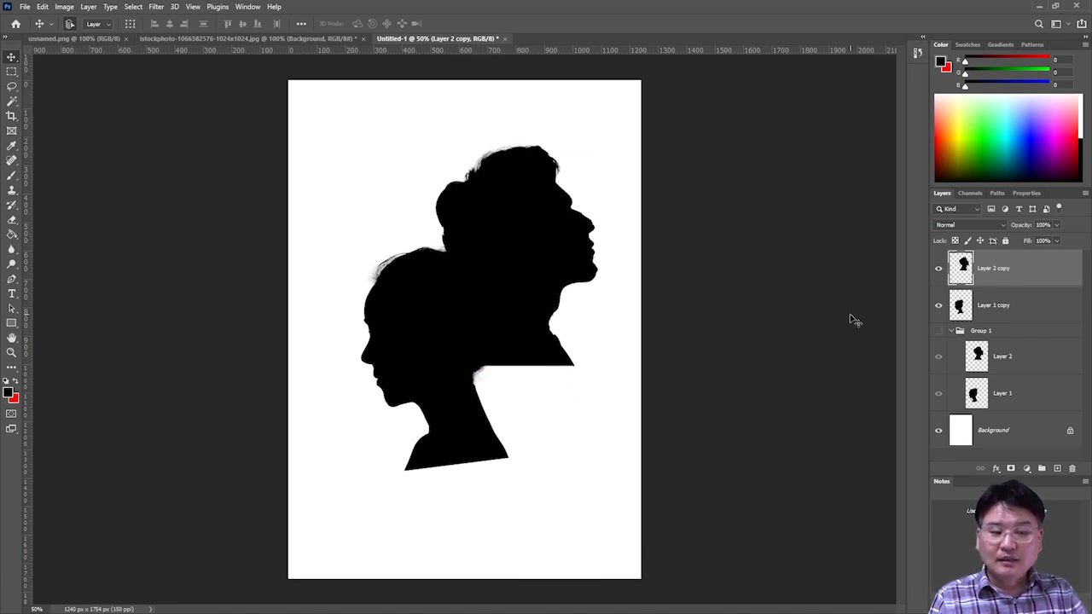
Step: Merge Layer 2 copy and Layer 1 copy into one layer and reposition the combined silhouette near the page's centre
{"action": "left_click", "coordinate": [1028, 314], "text": "shift"}
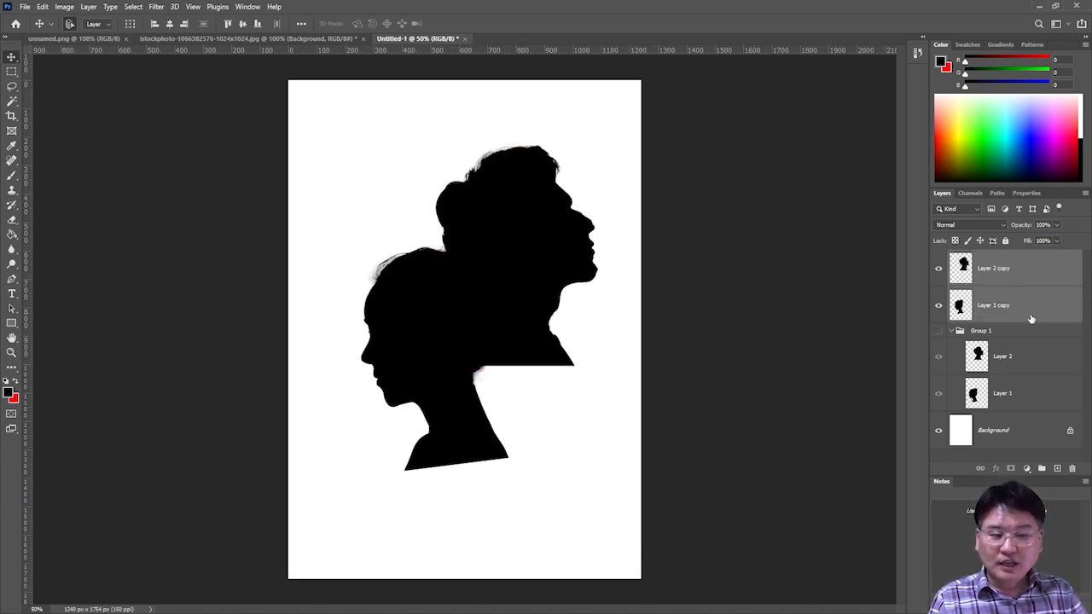
{"action": "right_click", "coordinate": [1014, 305]}
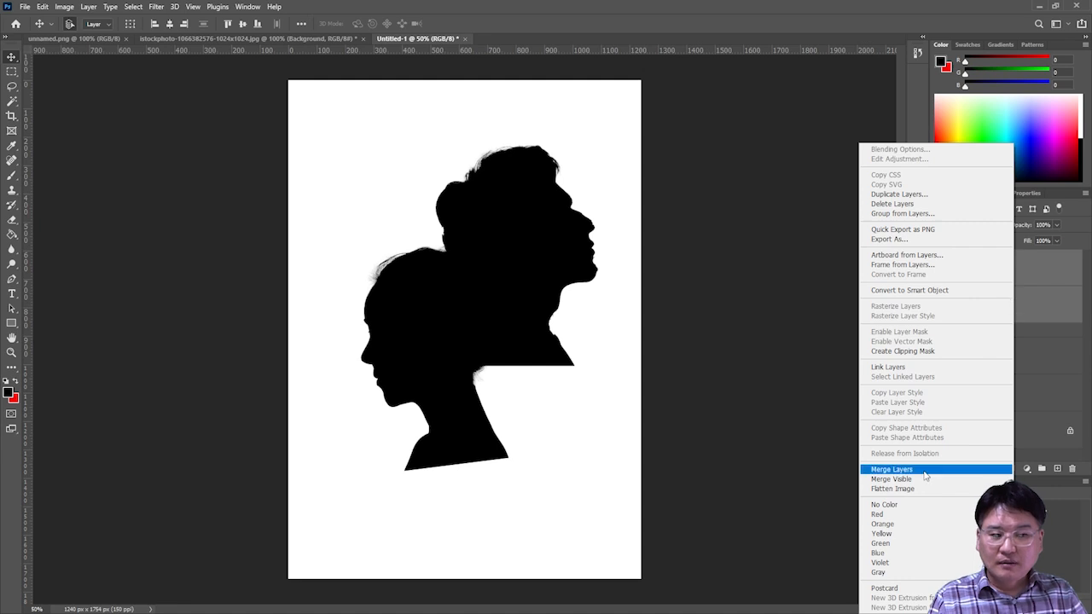
{"action": "left_click", "coordinate": [924, 470]}
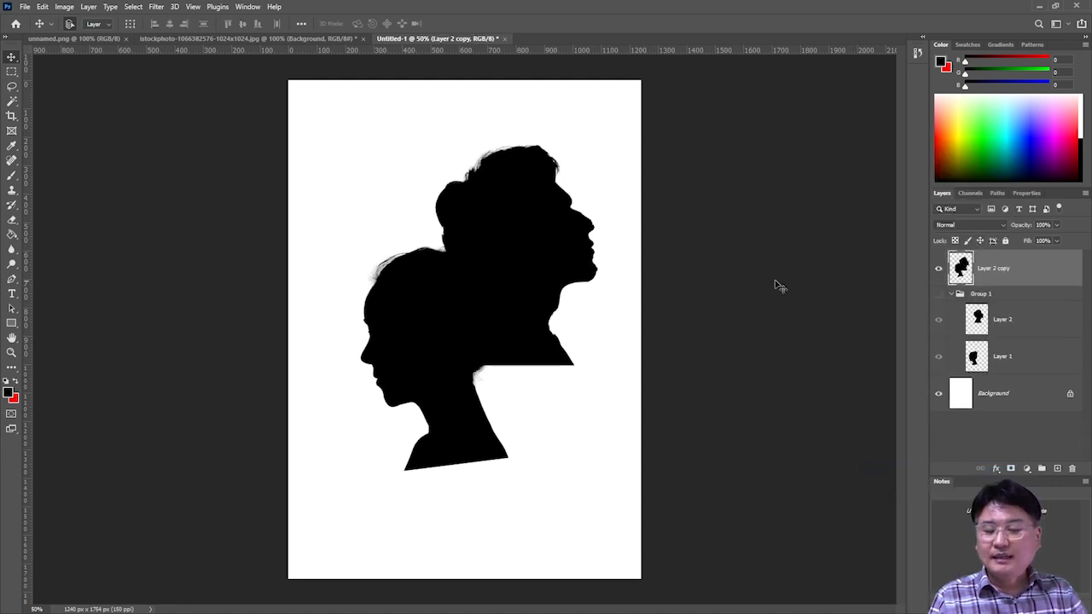
{"action": "left_click_drag", "start_coordinate": [506, 246], "coordinate": [493, 212]}
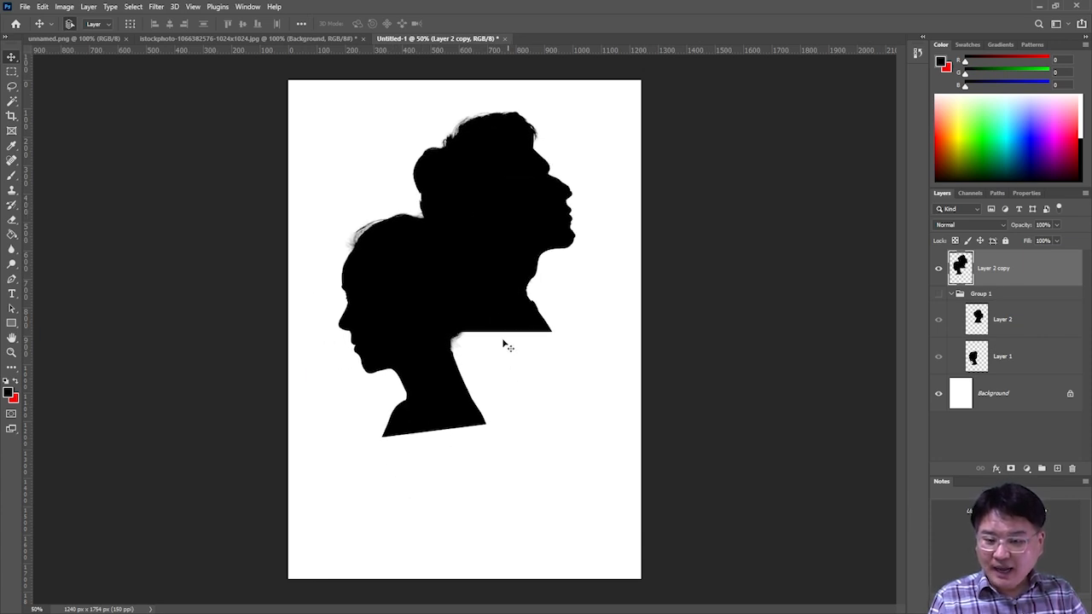
{"action": "left_click_drag", "start_coordinate": [470, 250], "coordinate": [477, 283]}
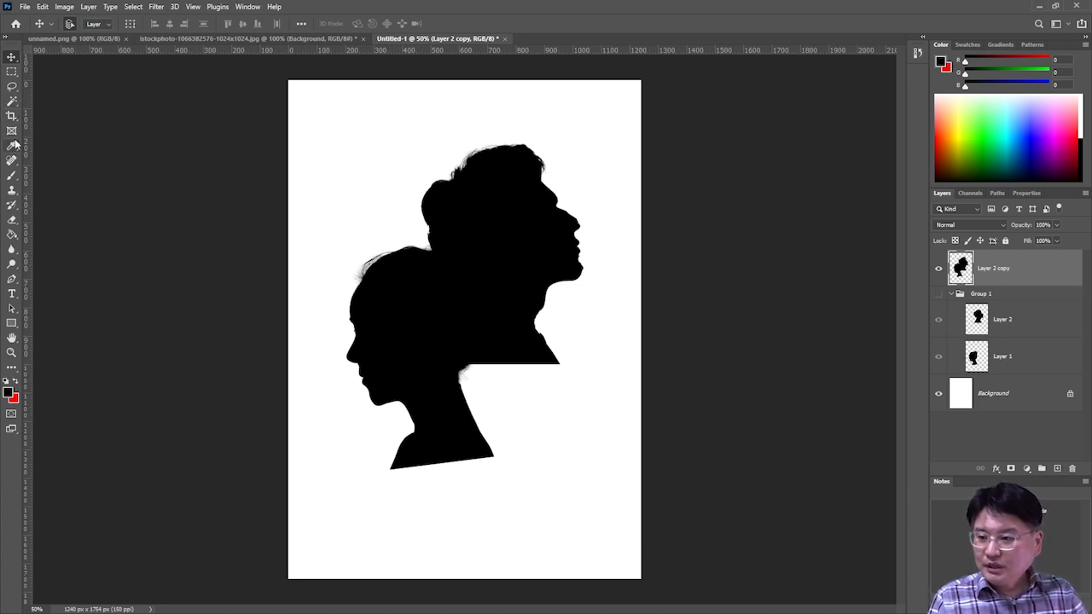
Step: Activate the Brush tool and enlarge the brush to 175 px
{"action": "left_click", "coordinate": [12, 177]}
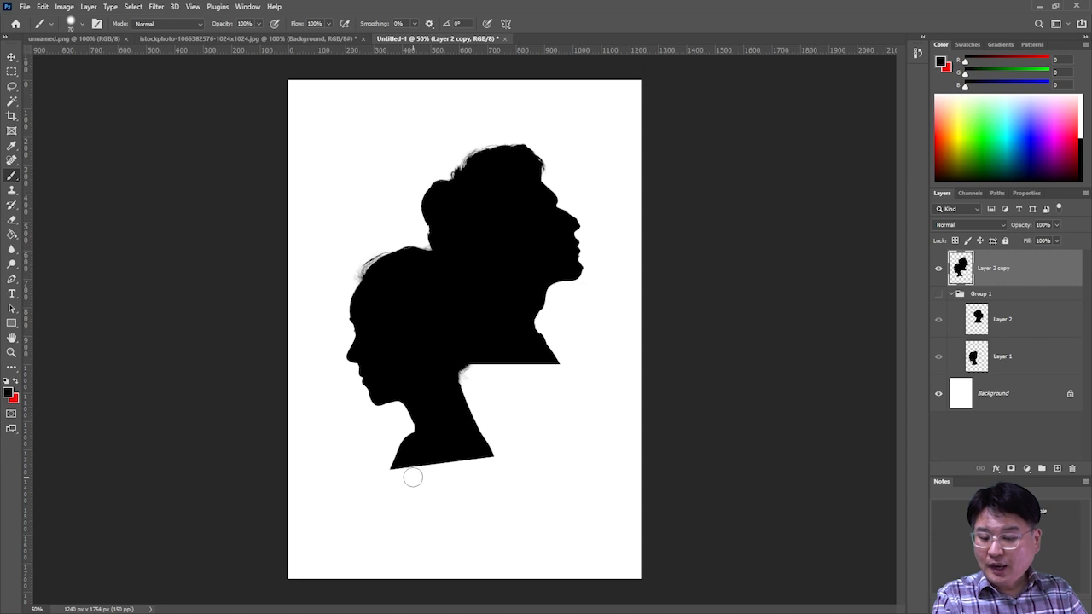
{"action": "key", "text": "bracketright"}
{"action": "key", "text": "bracketright"}
{"action": "key", "text": "bracketright"}
{"action": "key", "text": "bracketright"}
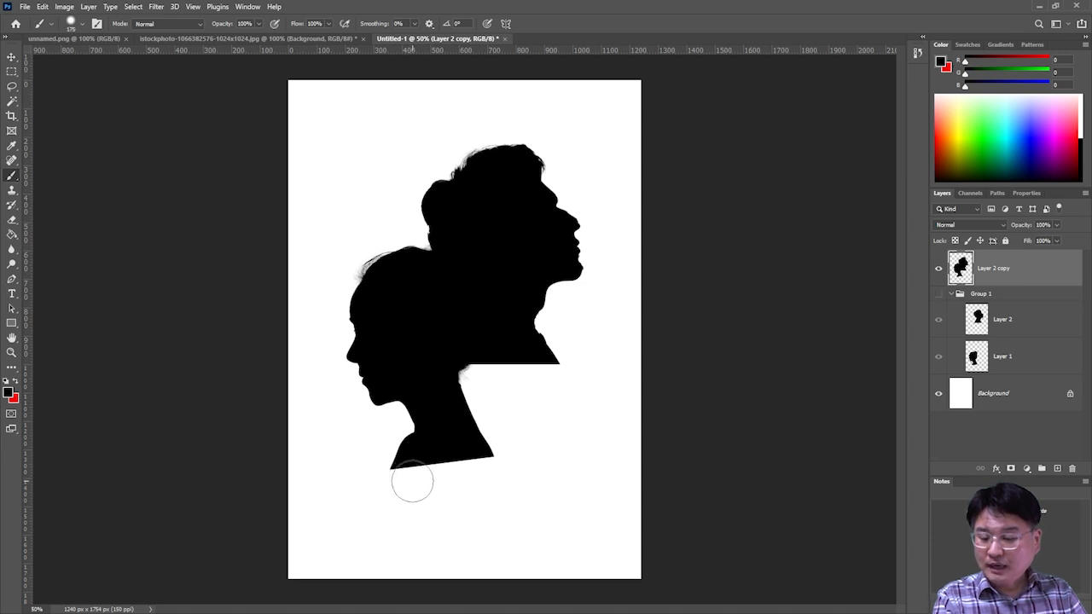
{"action": "key", "text": "bracketright"}
{"action": "key", "text": "bracketright"}
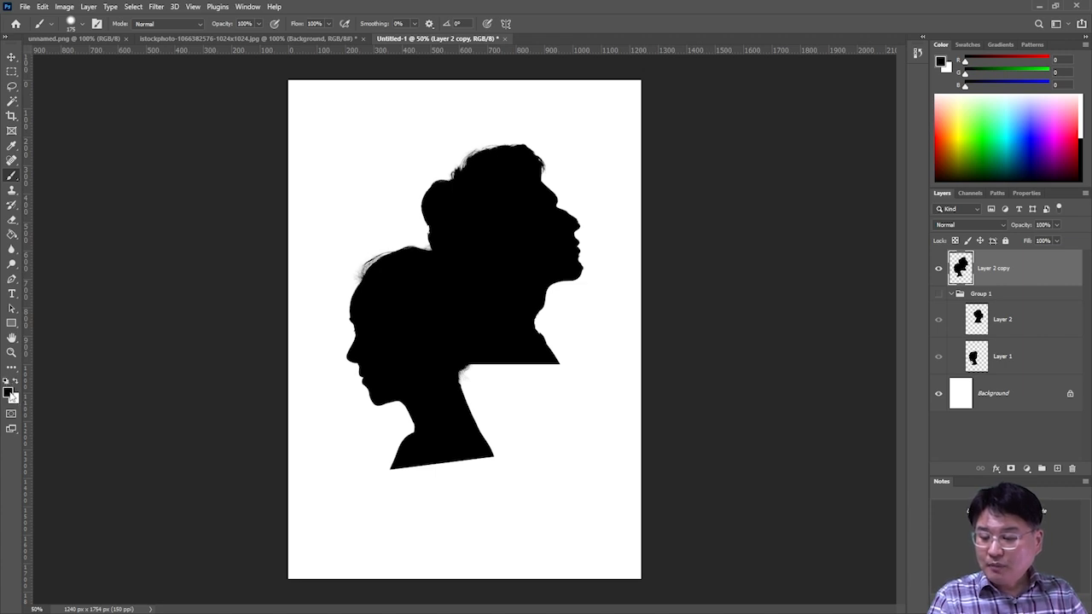
Step: Try painting a soft black stroke below the woman's neck, and undo it
{"action": "left_click", "coordinate": [410, 483]}
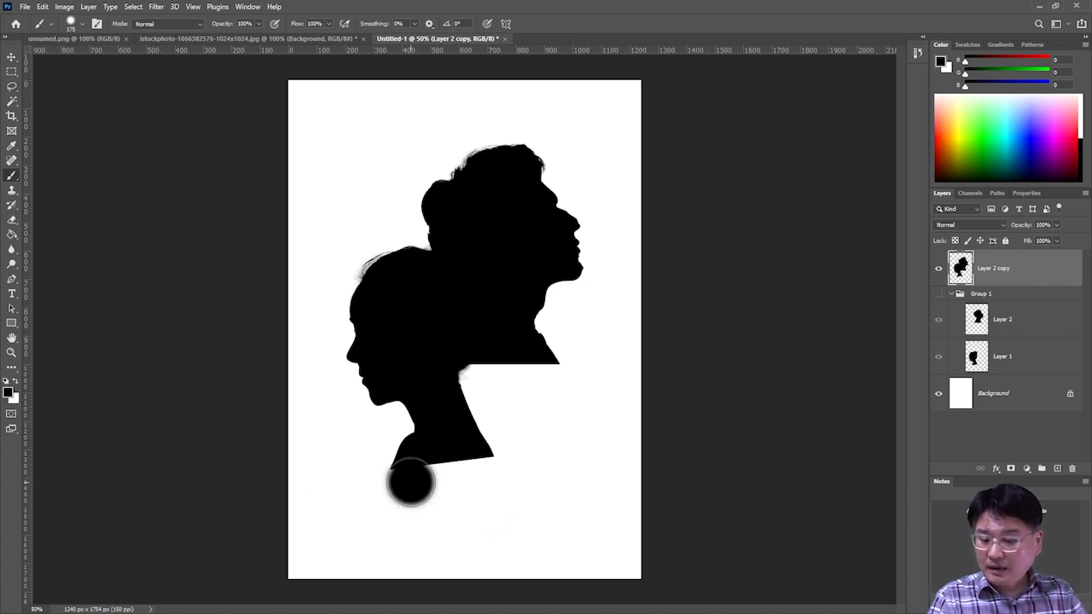
{"action": "left_click_drag", "start_coordinate": [410, 483], "coordinate": [390, 502]}
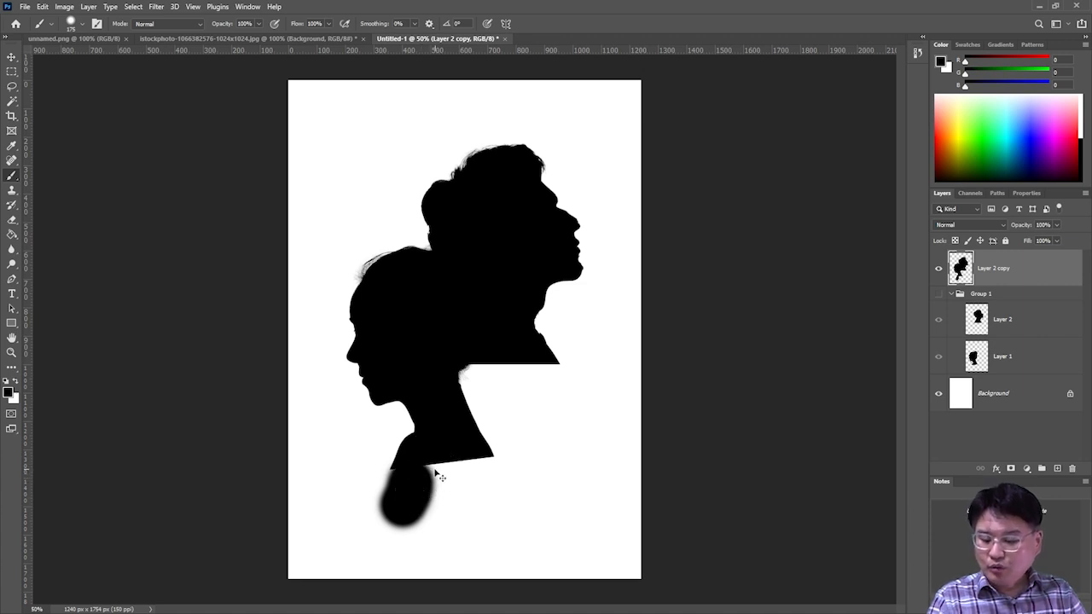
{"action": "key", "text": "ctrl+z"}
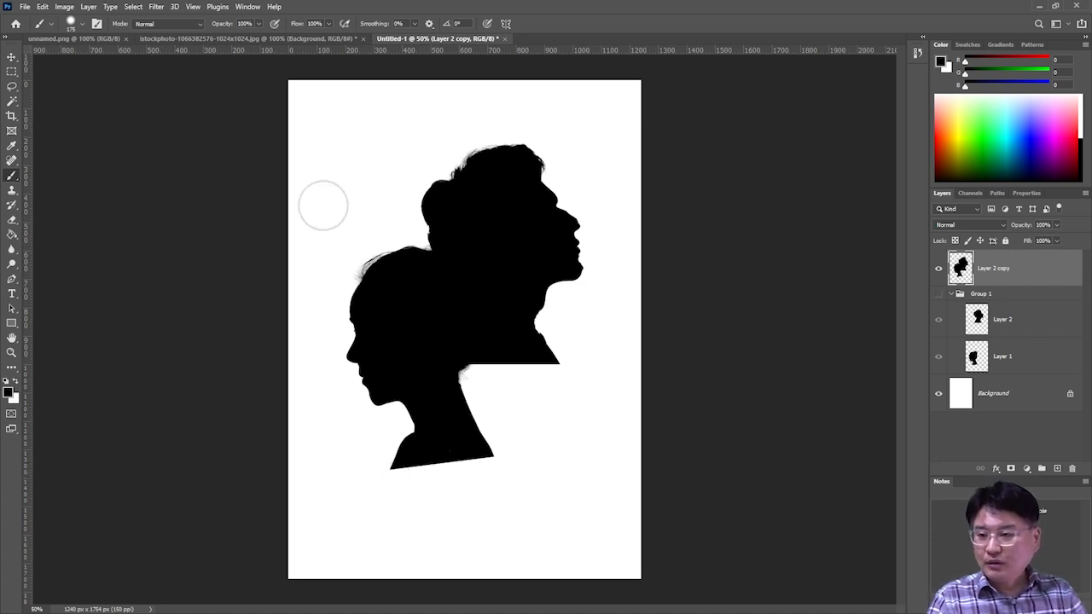
Step: Set the brush hardness to 100% and paint black shoulders and a joined body from both necks down to the page's bottom edge
{"action": "left_click", "coordinate": [84, 24]}
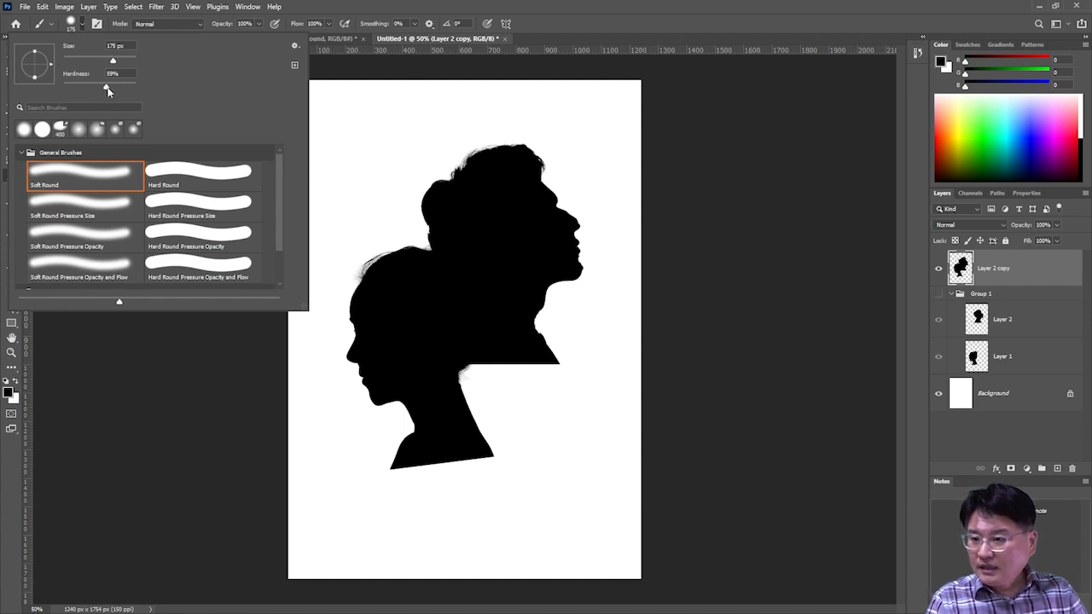
{"action": "left_click_drag", "start_coordinate": [162, 87], "coordinate": [162, 87]}
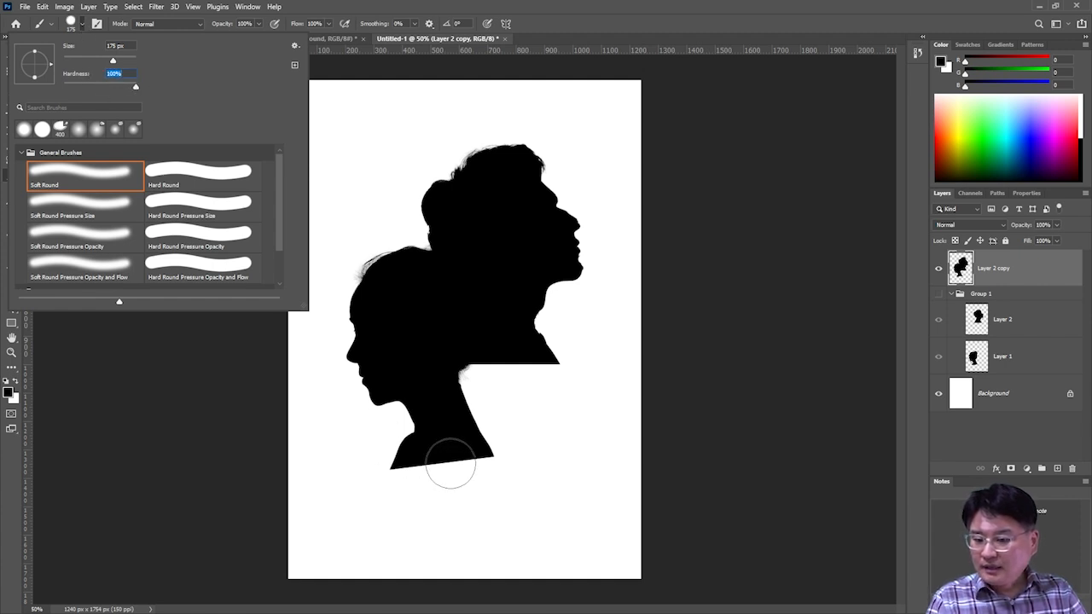
{"action": "left_click_drag", "start_coordinate": [434, 461], "coordinate": [340, 578]}
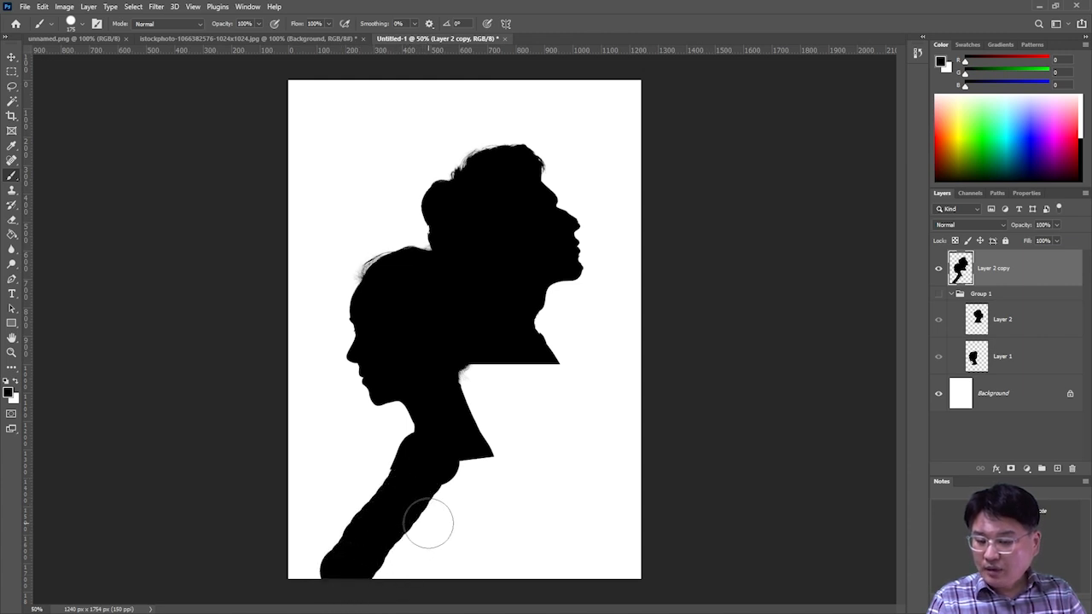
{"action": "mouse_move", "coordinate": [468, 376]}
{"action": "left_mouse_down"}
{"action": "mouse_move", "coordinate": [511, 424]}
{"action": "mouse_move", "coordinate": [517, 370]}
{"action": "mouse_move", "coordinate": [537, 407]}
{"action": "mouse_move", "coordinate": [538, 381]}
{"action": "mouse_move", "coordinate": [558, 446]}
{"action": "mouse_move", "coordinate": [551, 419]}
{"action": "left_mouse_up"}
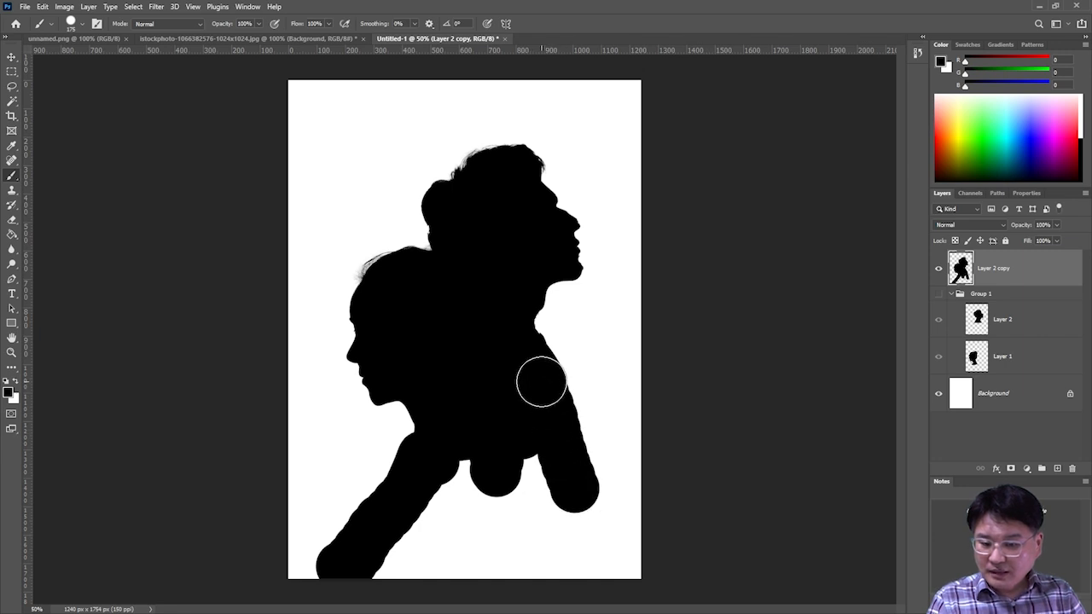
{"action": "mouse_move", "coordinate": [541, 378]}
{"action": "left_mouse_down"}
{"action": "mouse_move", "coordinate": [579, 580]}
{"action": "mouse_move", "coordinate": [570, 591]}
{"action": "mouse_move", "coordinate": [516, 562]}
{"action": "mouse_move", "coordinate": [401, 564]}
{"action": "mouse_move", "coordinate": [470, 522]}
{"action": "mouse_move", "coordinate": [482, 491]}
{"action": "left_mouse_up"}
{"action": "mouse_move", "coordinate": [414, 488]}
{"action": "left_mouse_down"}
{"action": "mouse_move", "coordinate": [368, 563]}
{"action": "mouse_move", "coordinate": [328, 602]}
{"action": "left_mouse_up"}
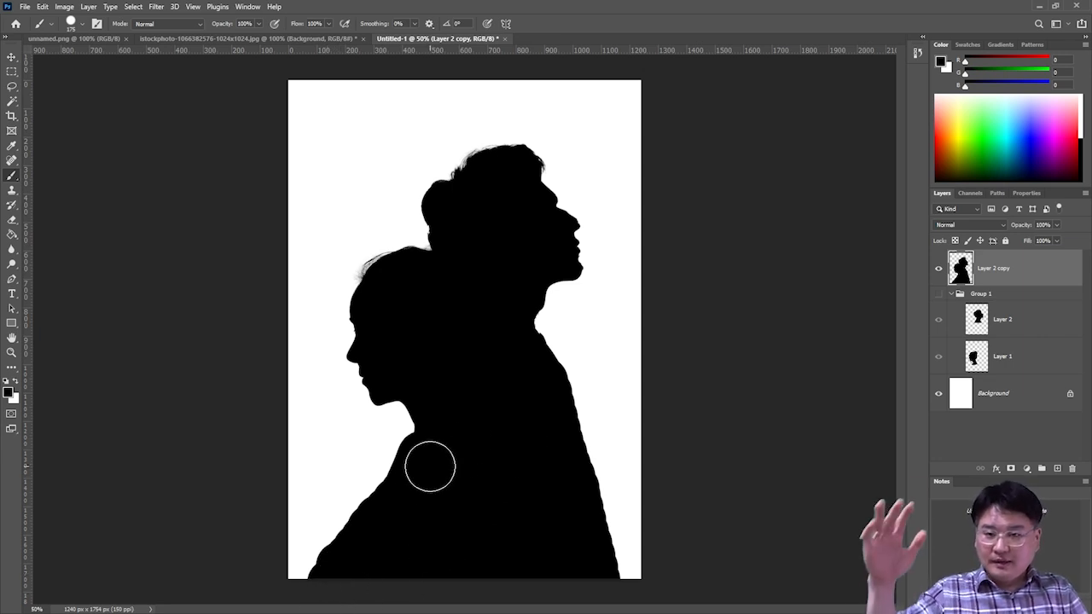
Step: Check the reference poster unnamed.png, return to Untitled-1 and hide its white Background layer
{"action": "left_click", "coordinate": [42, 38]}
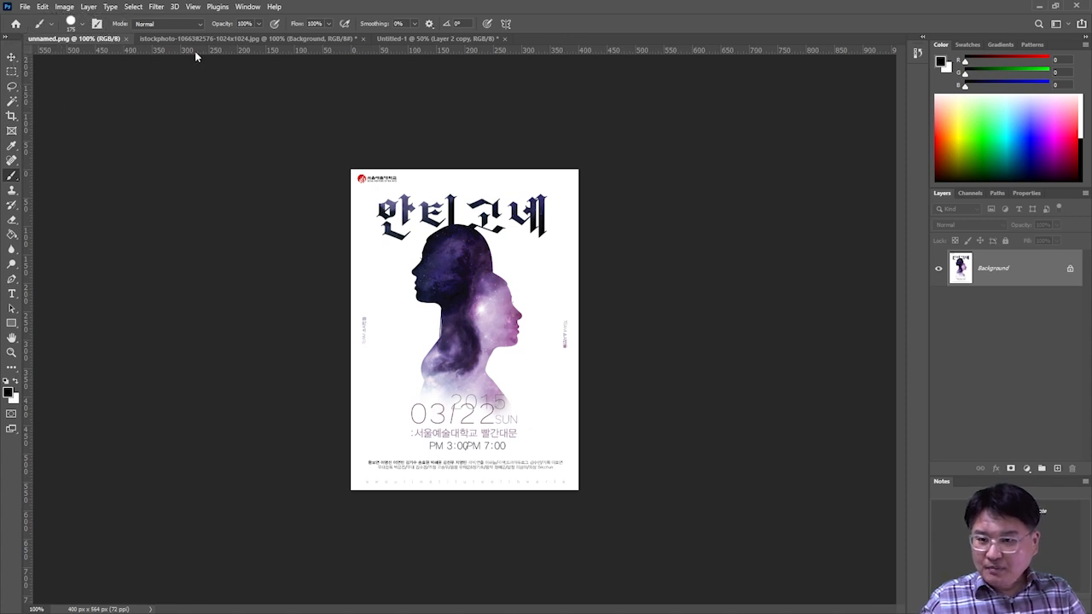
{"action": "left_click", "coordinate": [407, 39]}
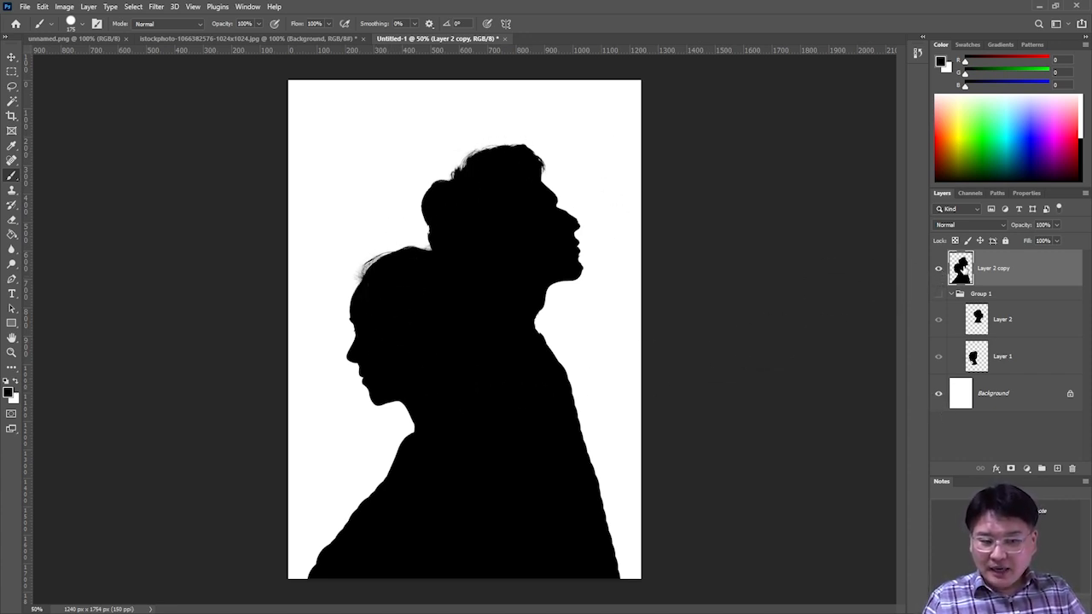
{"action": "left_click", "coordinate": [939, 395]}
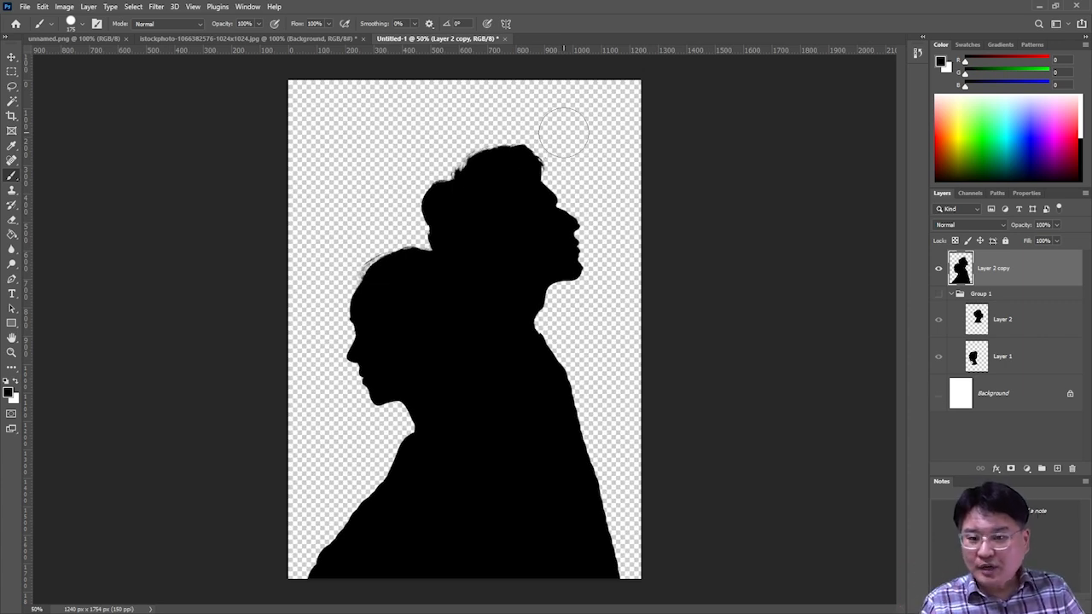
Step: Add a new empty layer above Layer 2 copy and activate the Gradient Tool
{"action": "left_click", "coordinate": [1057, 470]}
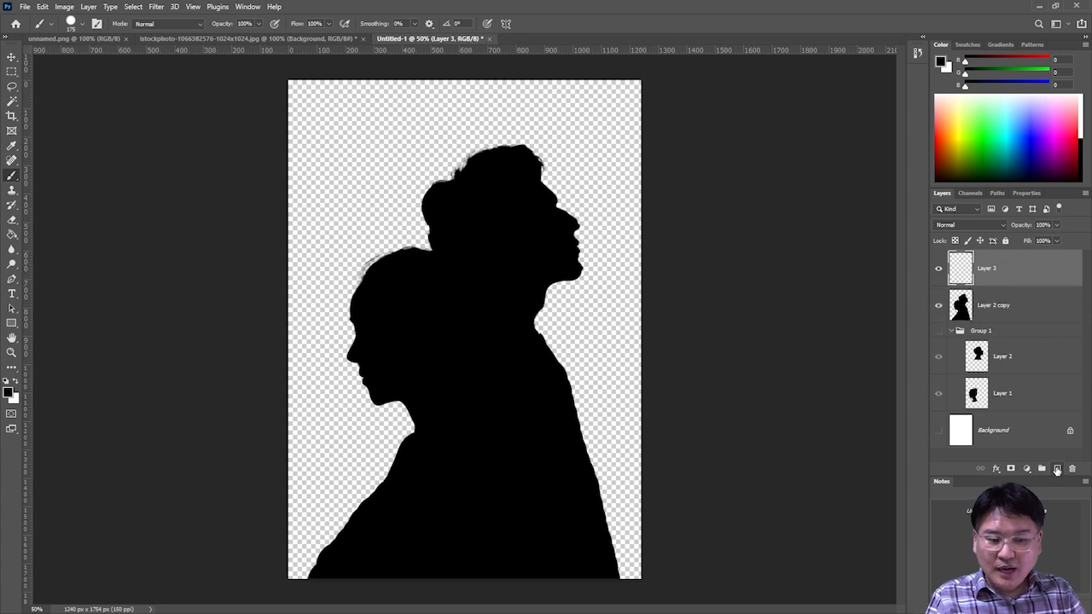
{"action": "left_click", "coordinate": [13, 236]}
{"action": "right_click", "coordinate": [13, 236]}
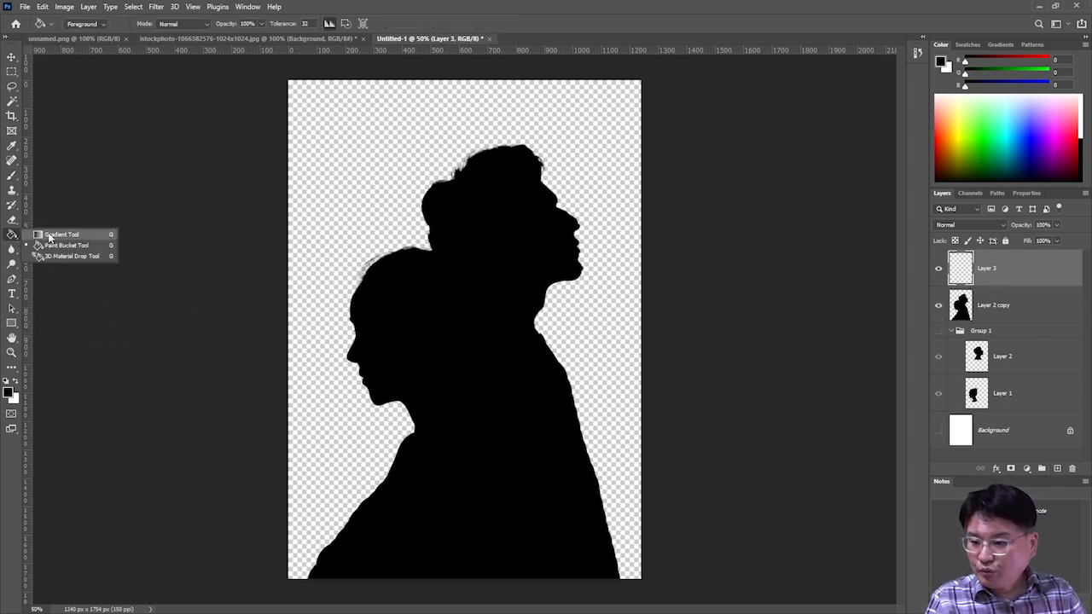
{"action": "left_click", "coordinate": [54, 237]}
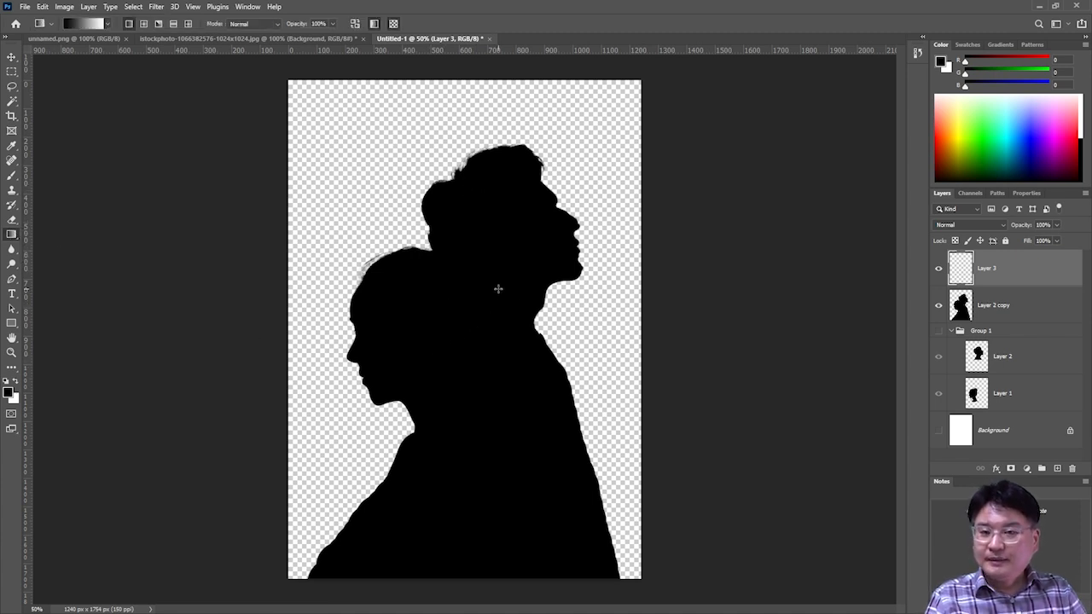
Step: Check the reference poster unnamed.png, return to Untitled-1 and draw a slightly tilted black-to-white gradient down Layer 3, fading across the page's lower half
{"action": "left_click", "coordinate": [81, 39]}
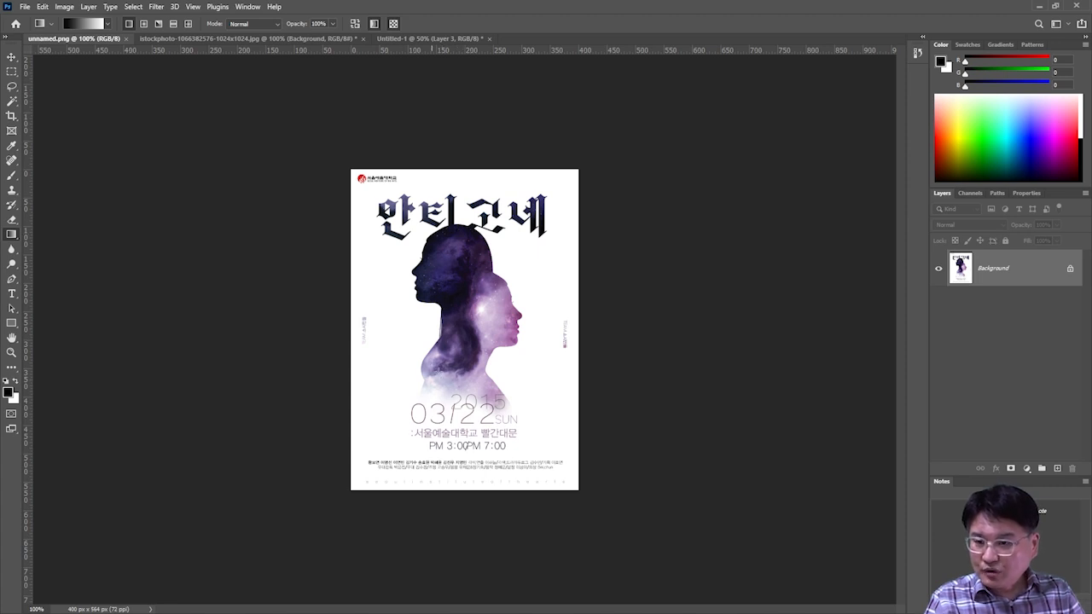
{"action": "left_click", "coordinate": [409, 38]}
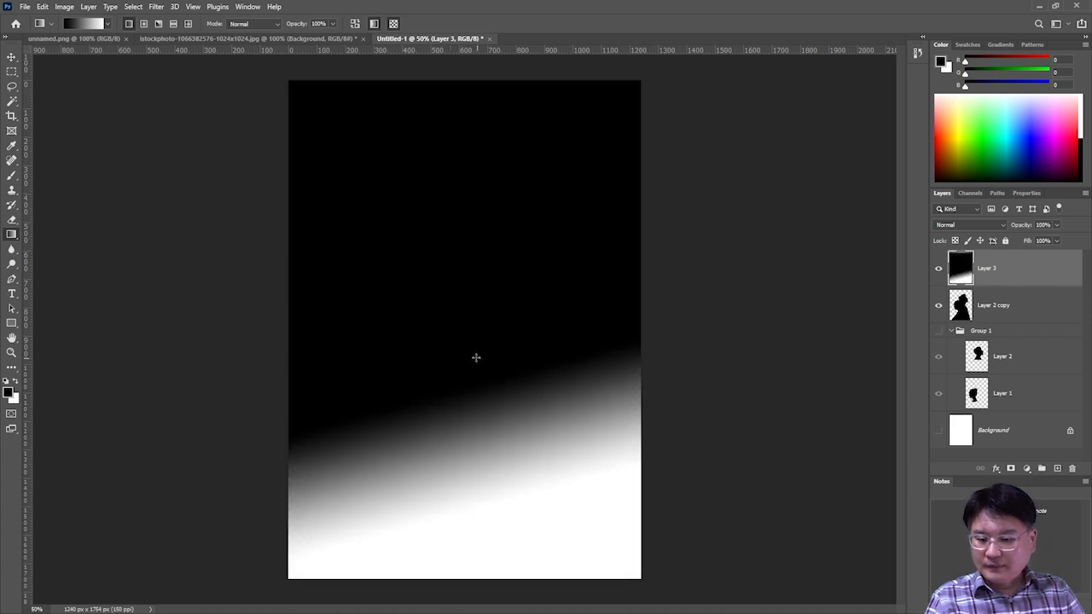
{"action": "left_click_drag", "start_coordinate": [473, 355], "coordinate": [497, 502]}
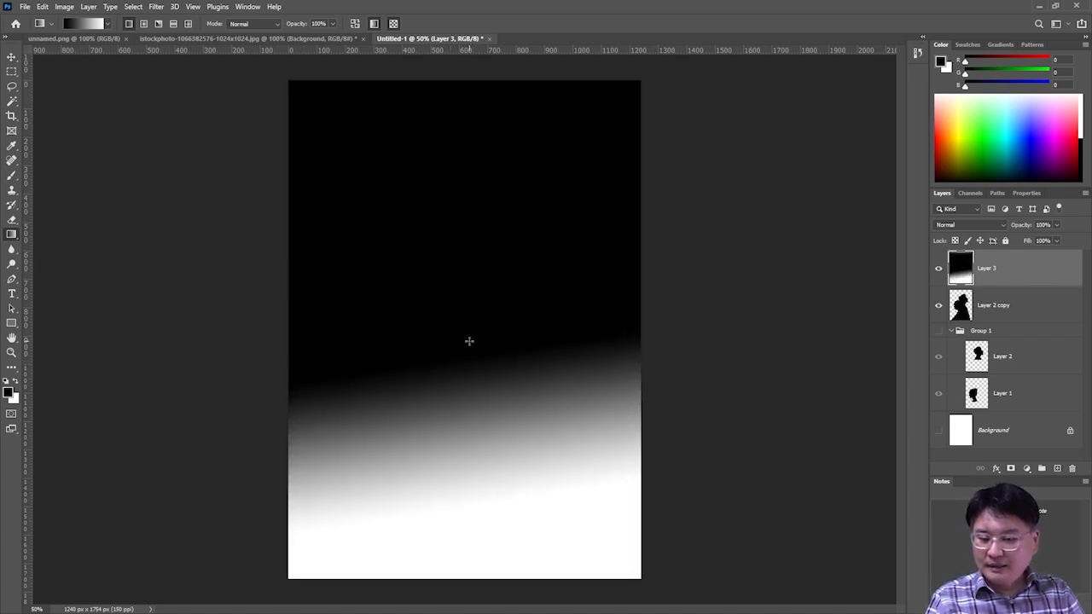
{"action": "left_click_drag", "start_coordinate": [472, 341], "coordinate": [502, 508]}
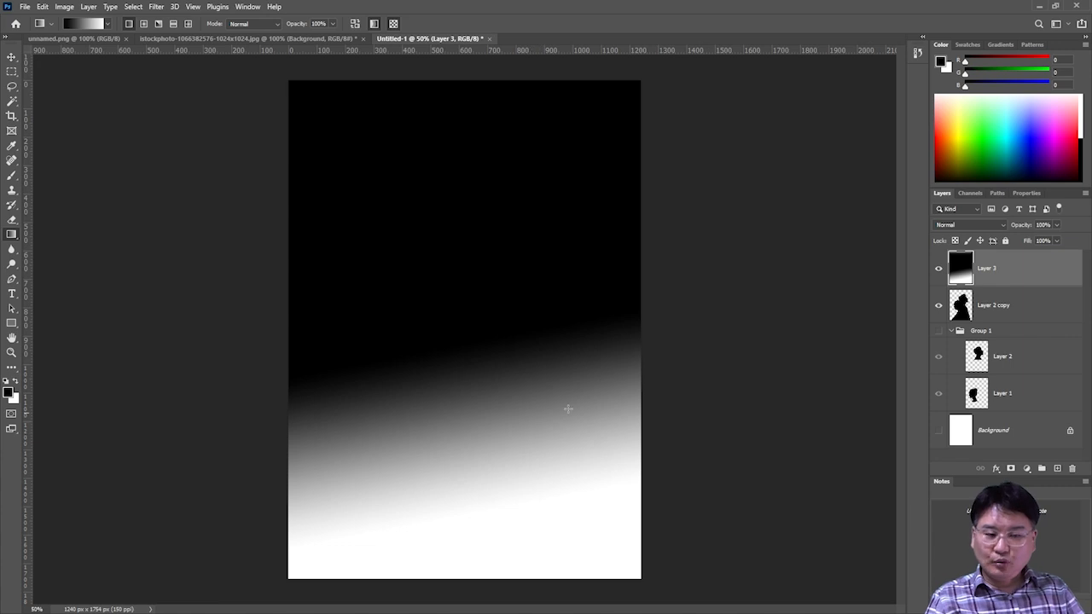
Step: Compare the page with Layer 3 hidden and shown, and mask its gradient with the silhouette outline of Layer 2 copy
{"action": "left_click", "coordinate": [938, 269]}
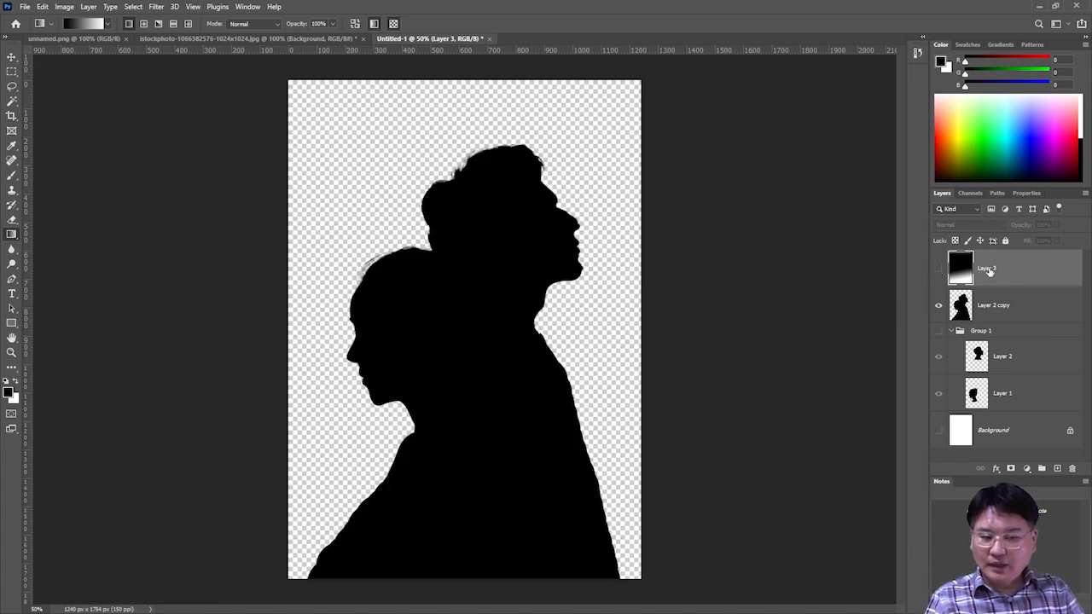
{"action": "left_click", "coordinate": [938, 269]}
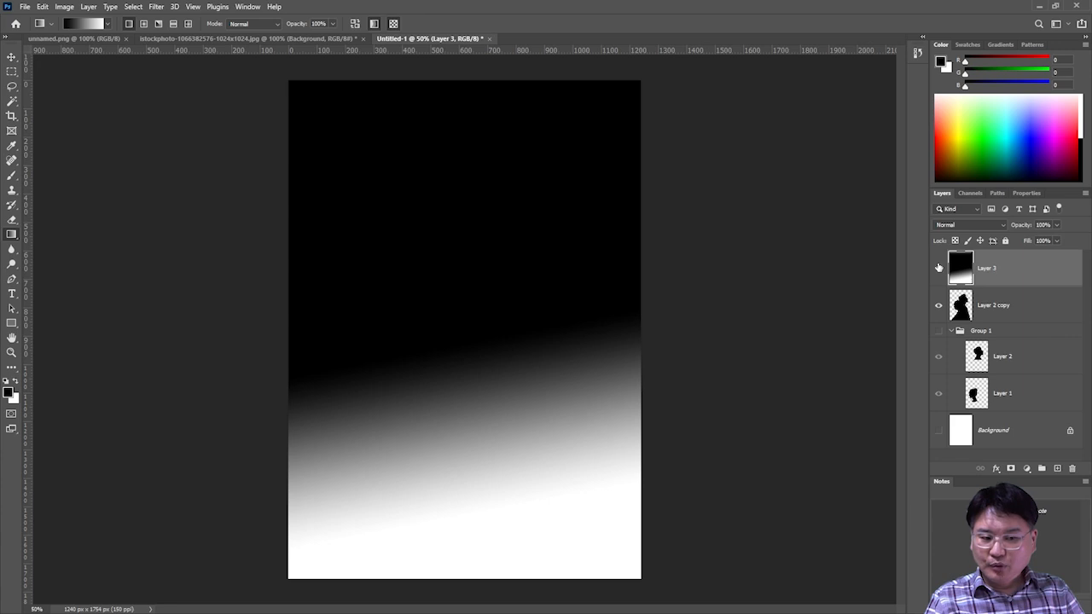
{"action": "left_click", "coordinate": [938, 269]}
{"action": "left_click", "coordinate": [938, 270]}
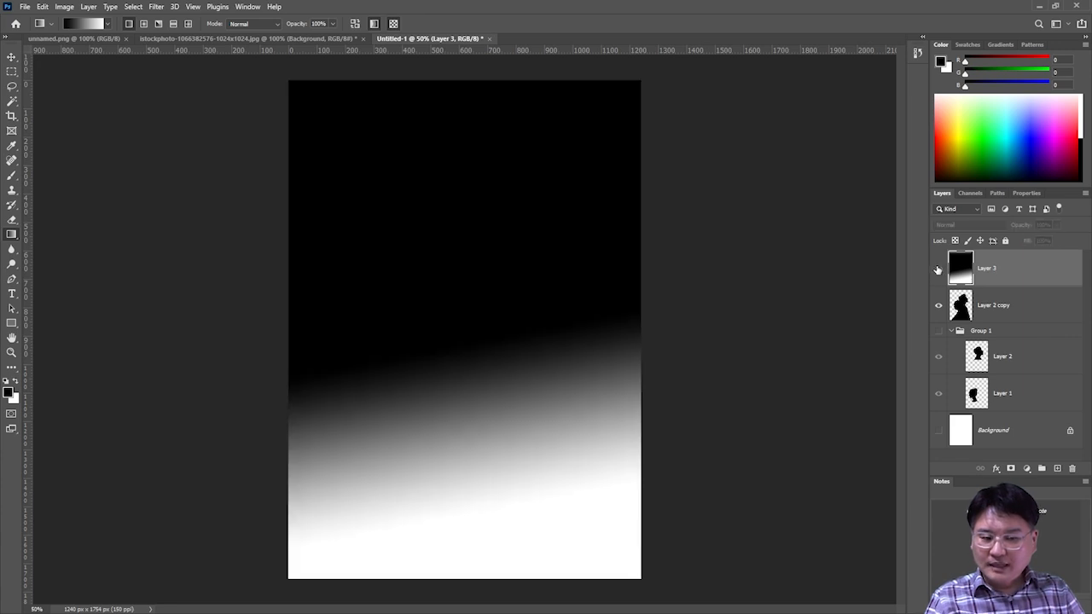
{"action": "left_click", "coordinate": [938, 270]}
{"action": "left_click", "coordinate": [938, 270]}
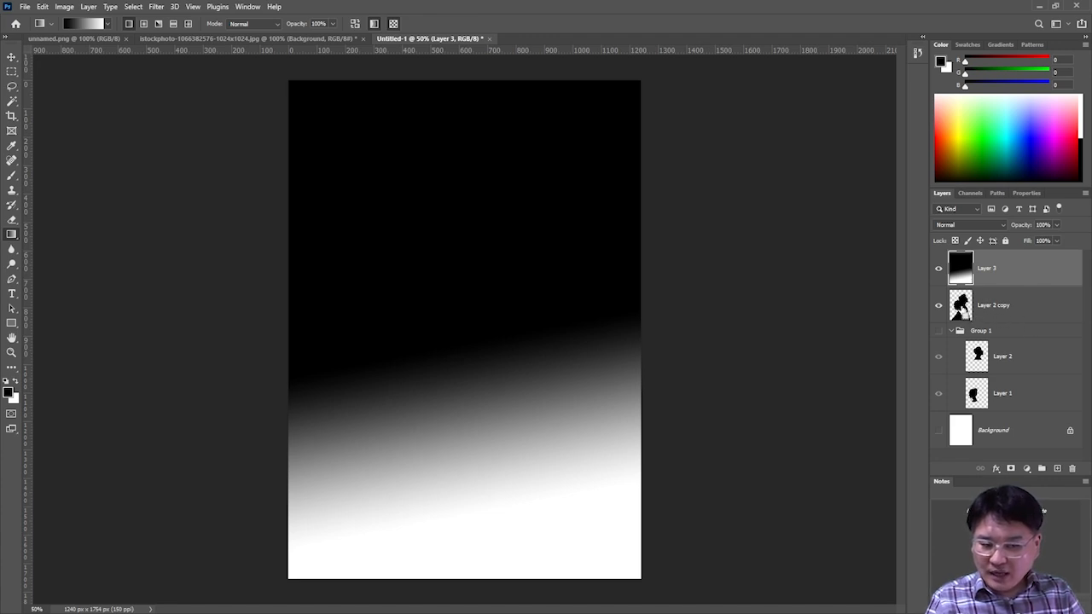
{"action": "left_click", "coordinate": [961, 307], "text": "ctrl"}
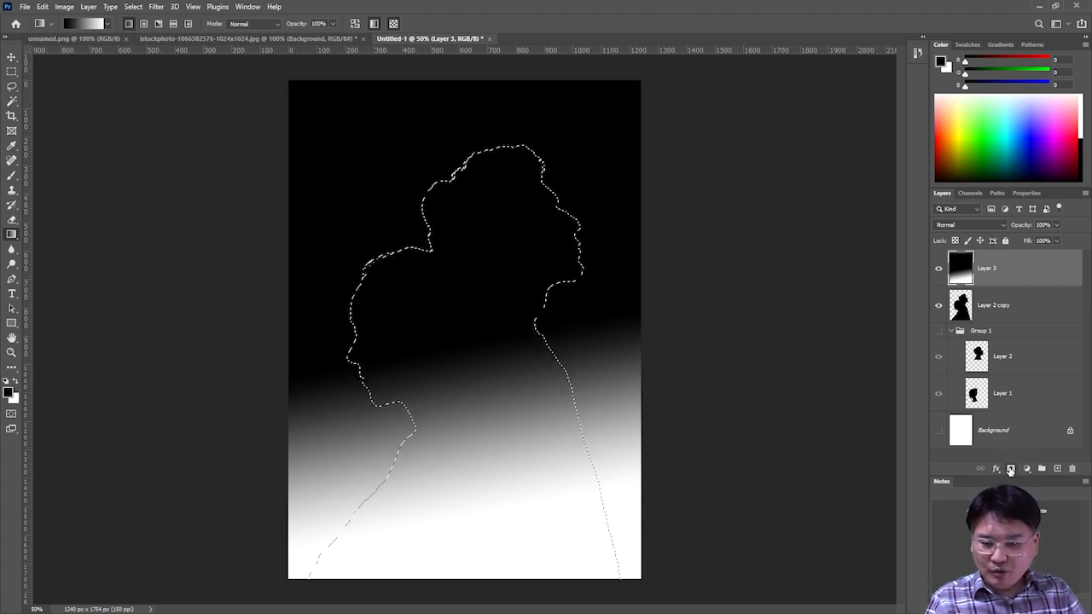
{"action": "left_click", "coordinate": [1010, 468]}
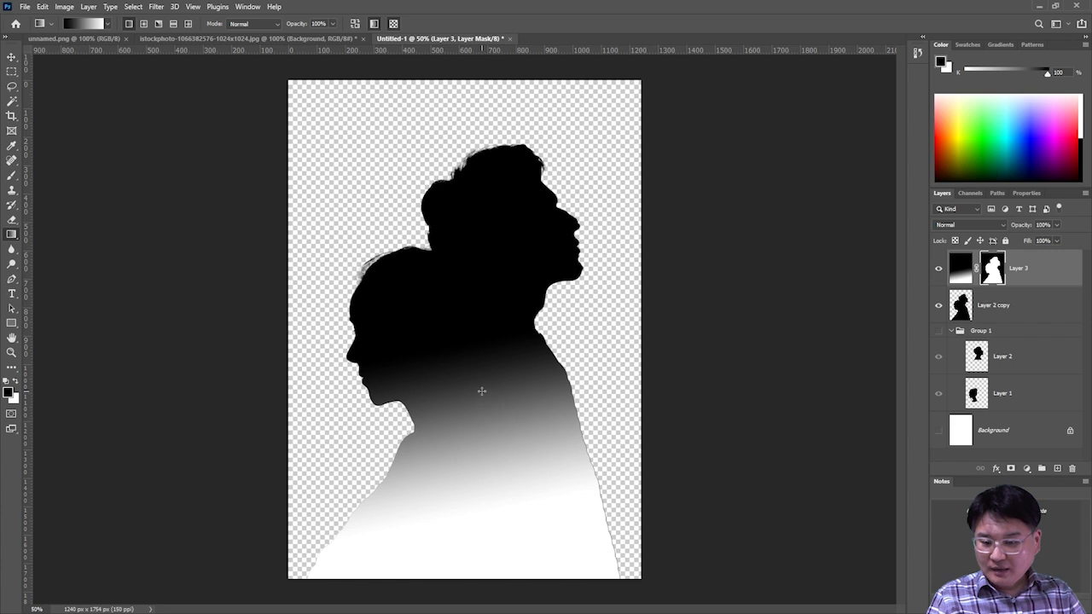
Step: Redraw the black-to-white gradient on Layer 3's image rather than its mask, fading diagonally from below the necks across the shoulders
{"action": "key", "text": "ctrl+2"}
{"action": "left_click", "coordinate": [996, 273]}
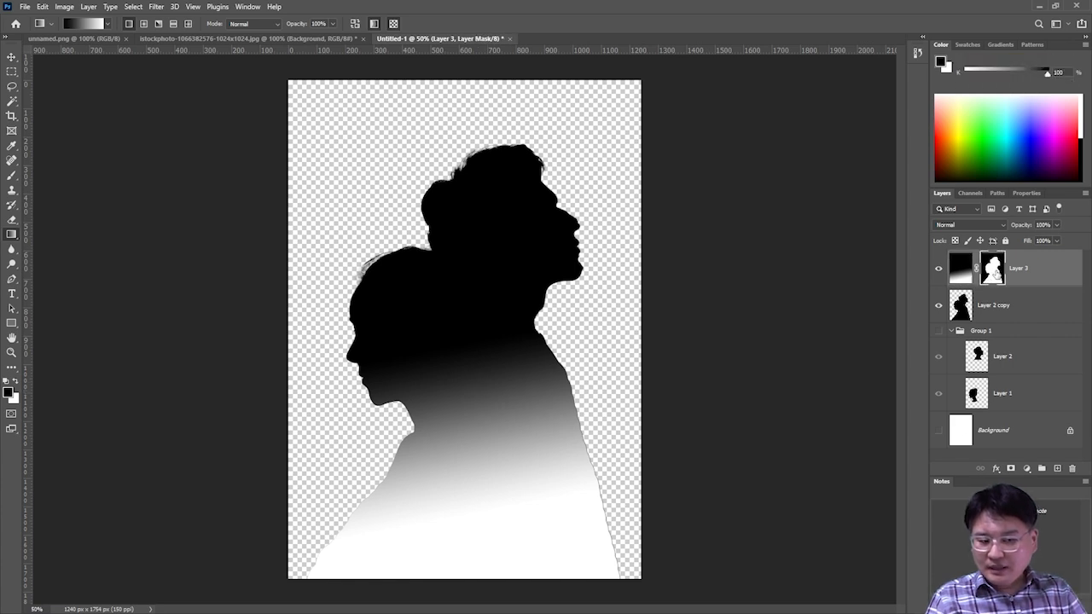
{"action": "left_click", "coordinate": [963, 268]}
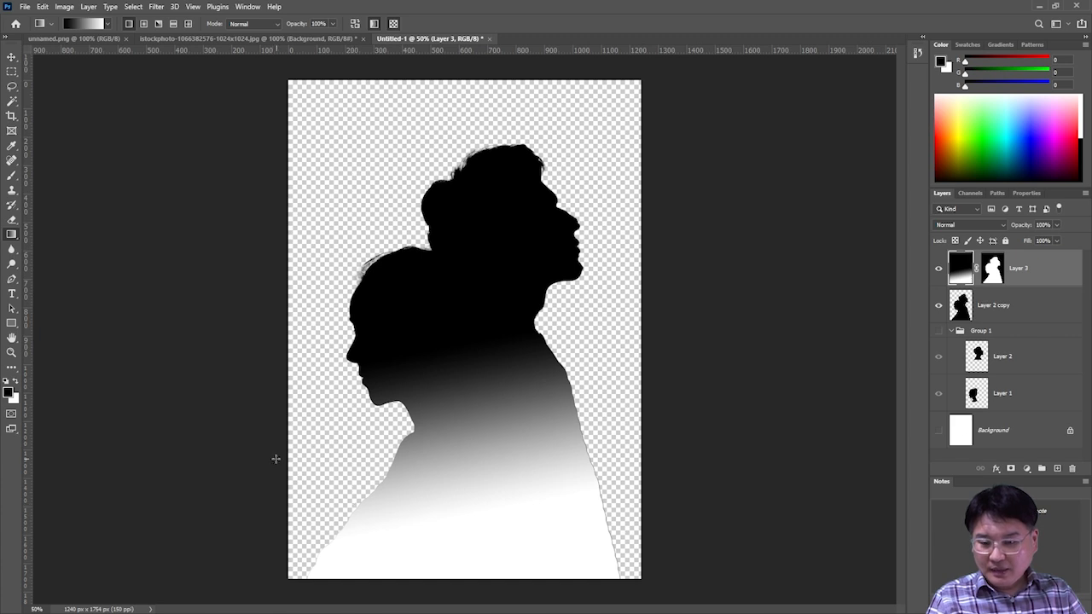
{"action": "left_click_drag", "start_coordinate": [461, 387], "coordinate": [492, 488]}
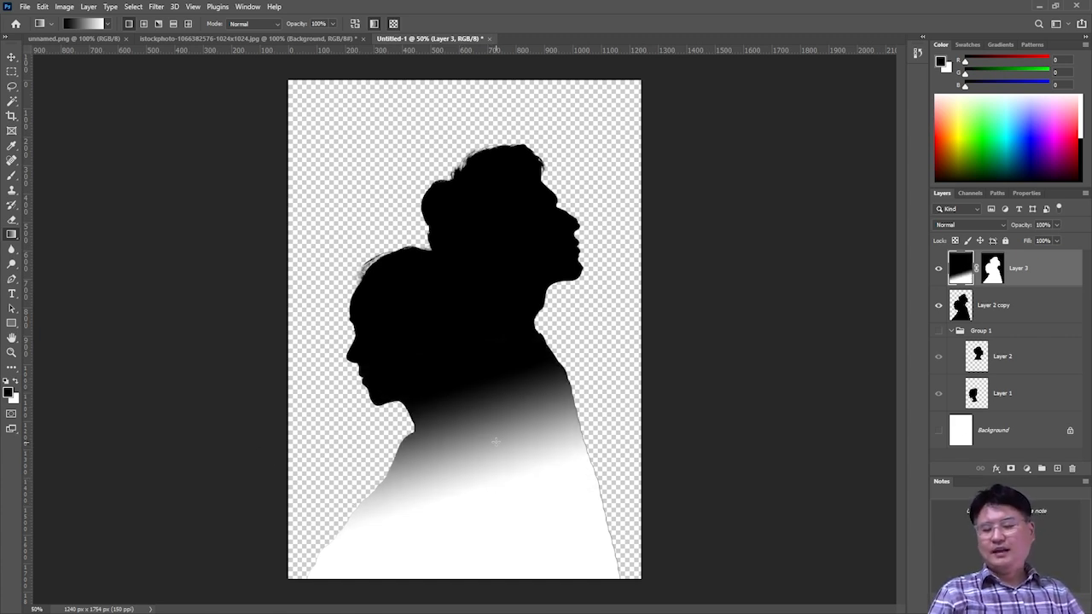
{"action": "left_click_drag", "start_coordinate": [526, 373], "coordinate": [498, 483]}
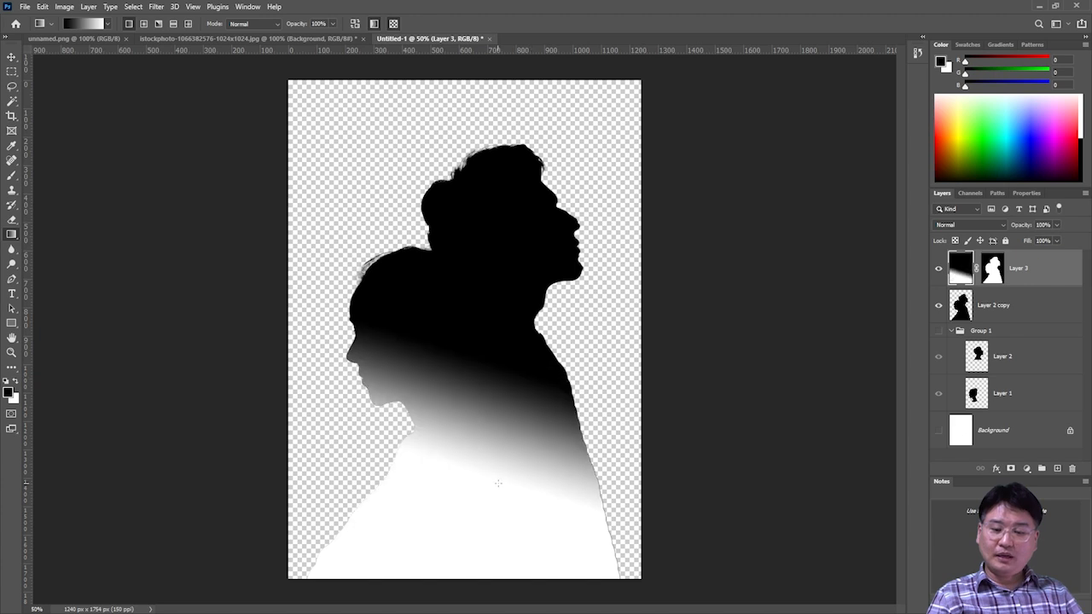
{"action": "left_click_drag", "start_coordinate": [447, 388], "coordinate": [486, 479]}
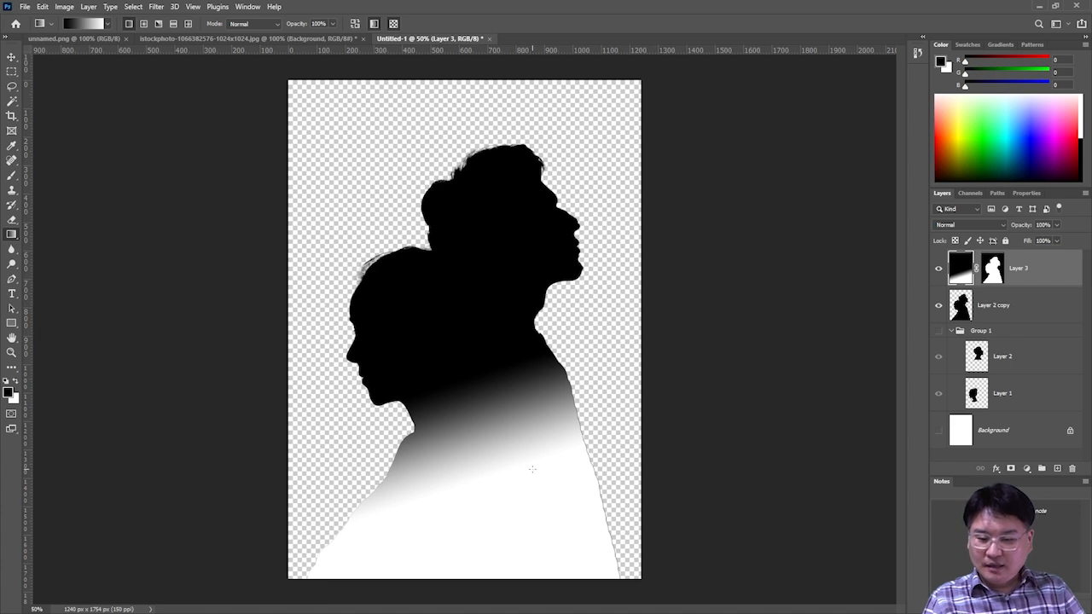
Step: Show the white Background layer and compare the silhouette's lower edges with Layer 2 copy hidden and shown
{"action": "left_click", "coordinate": [938, 431]}
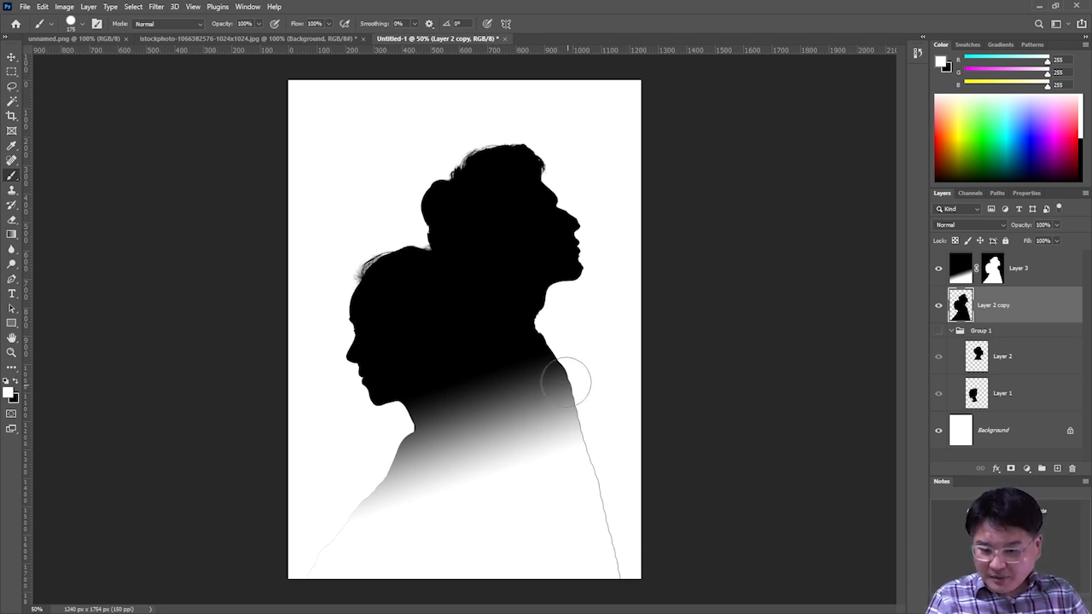
{"action": "left_click", "coordinate": [938, 307]}
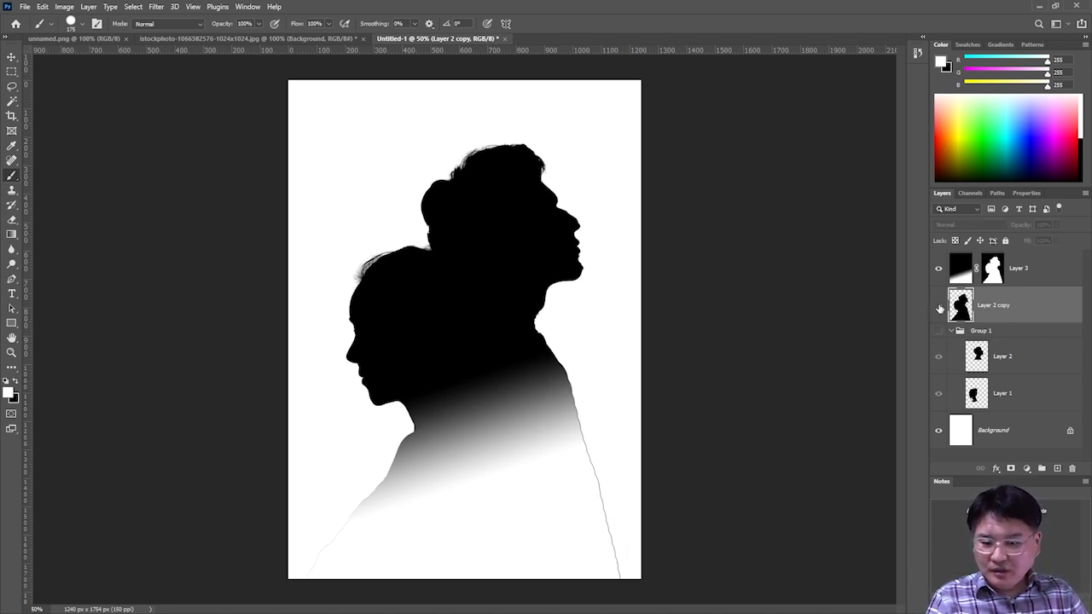
{"action": "left_click", "coordinate": [938, 307]}
{"action": "left_click", "coordinate": [939, 307]}
{"action": "left_click", "coordinate": [939, 307]}
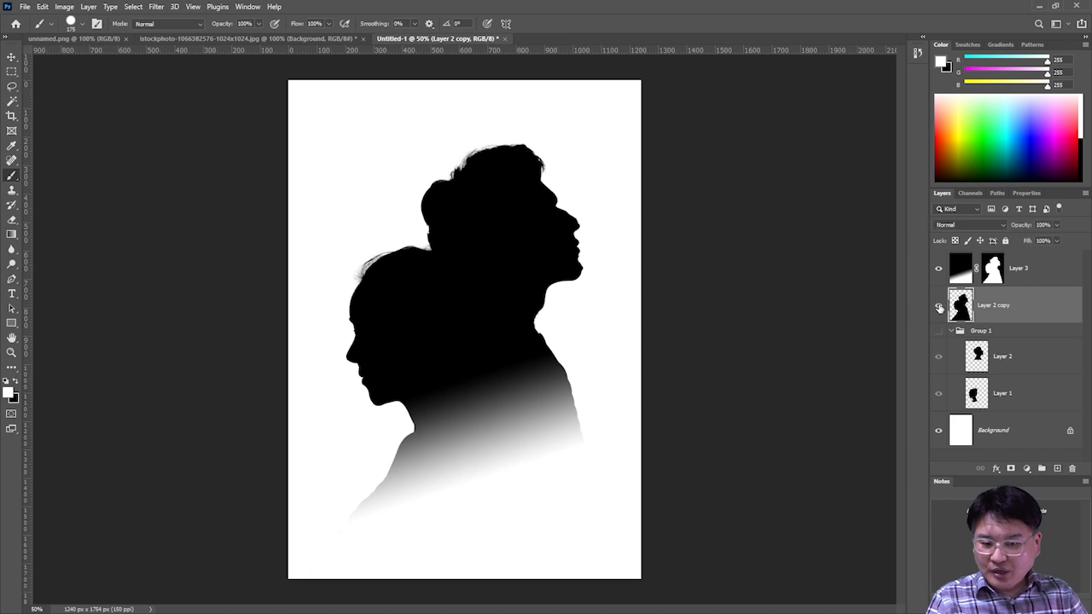
{"action": "left_click", "coordinate": [938, 307]}
{"action": "left_click", "coordinate": [938, 307]}
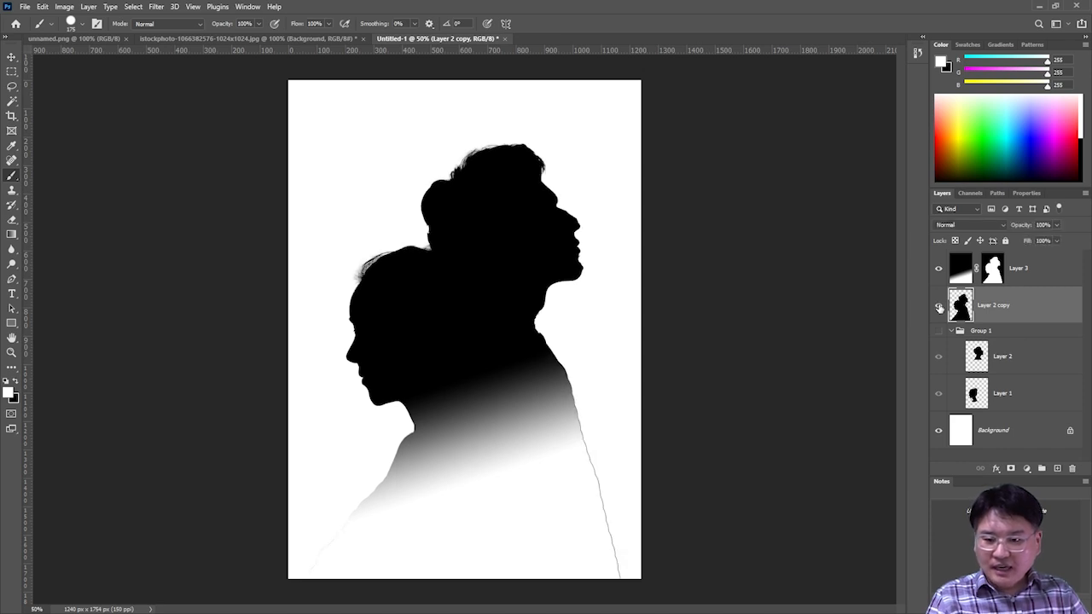
{"action": "left_click", "coordinate": [938, 307]}
{"action": "left_click", "coordinate": [938, 307]}
{"action": "left_click", "coordinate": [938, 307]}
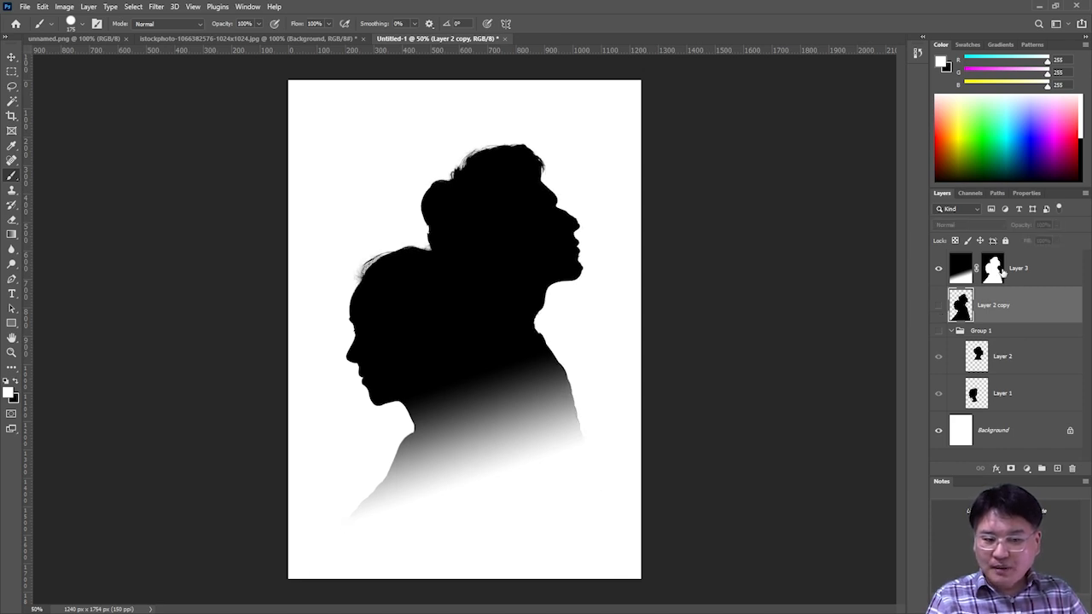
Step: Delete the black silhouette layer, Layer 2 copy, from beneath the masked gradient
{"action": "left_click", "coordinate": [994, 269]}
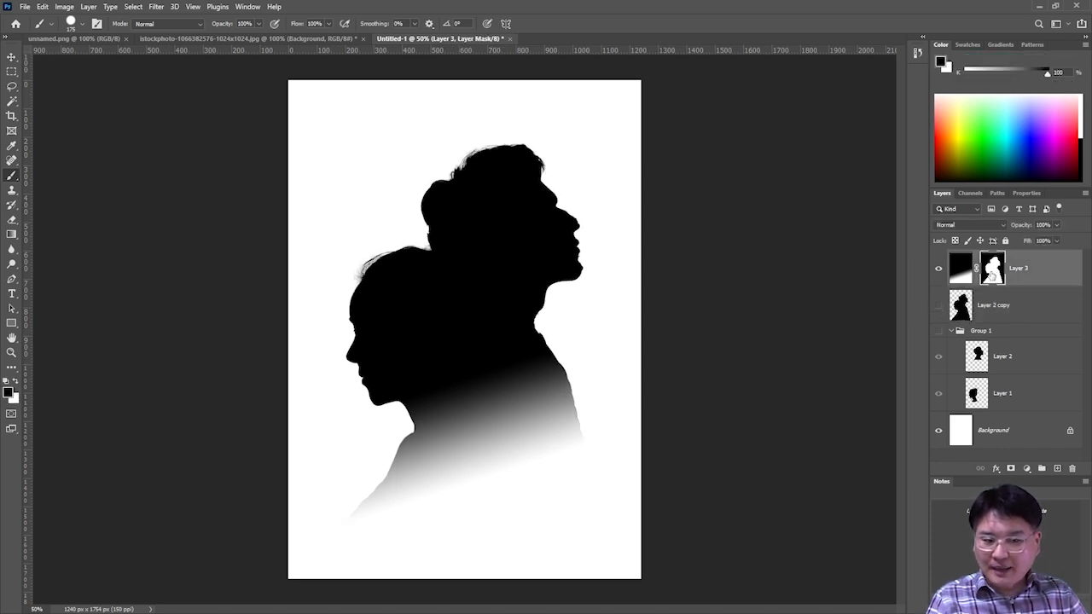
{"action": "left_click", "coordinate": [938, 305]}
{"action": "left_click", "coordinate": [1016, 306]}
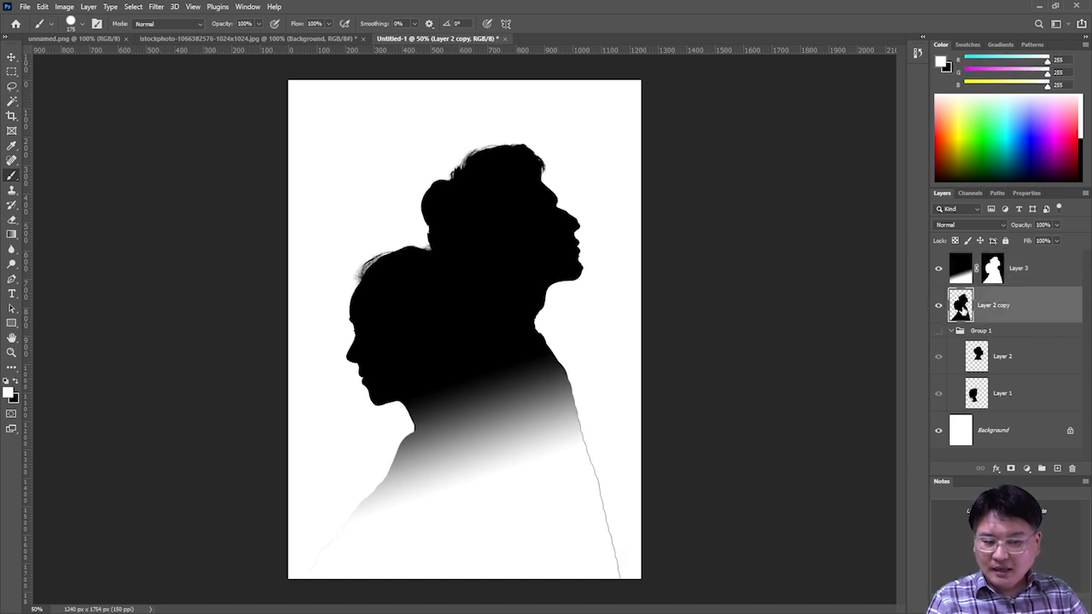
{"action": "left_click_drag", "start_coordinate": [1012, 309], "coordinate": [1072, 468]}
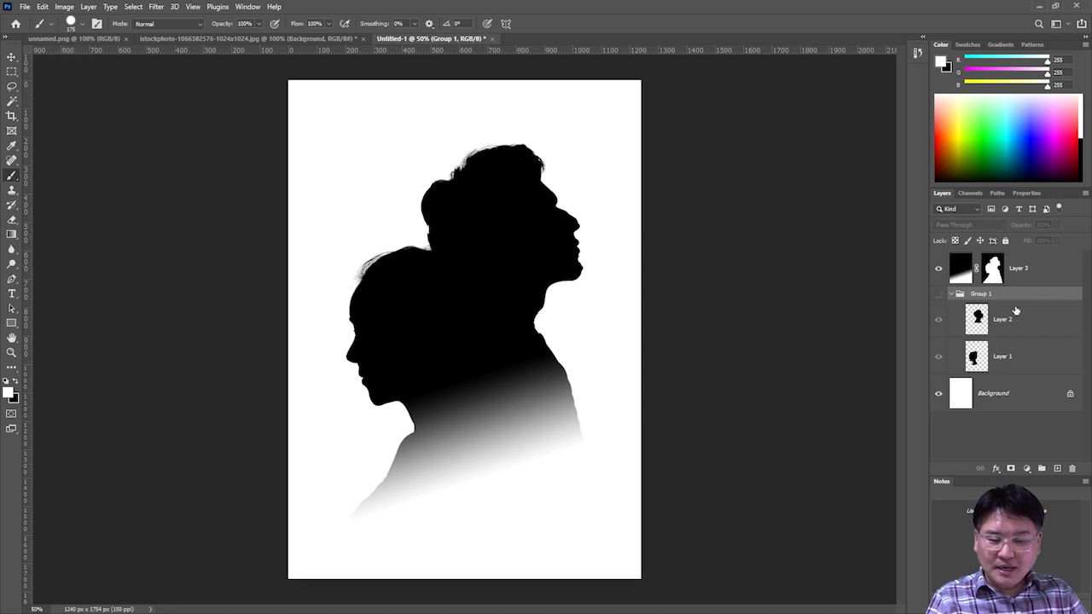
{"action": "left_click", "coordinate": [1058, 469]}
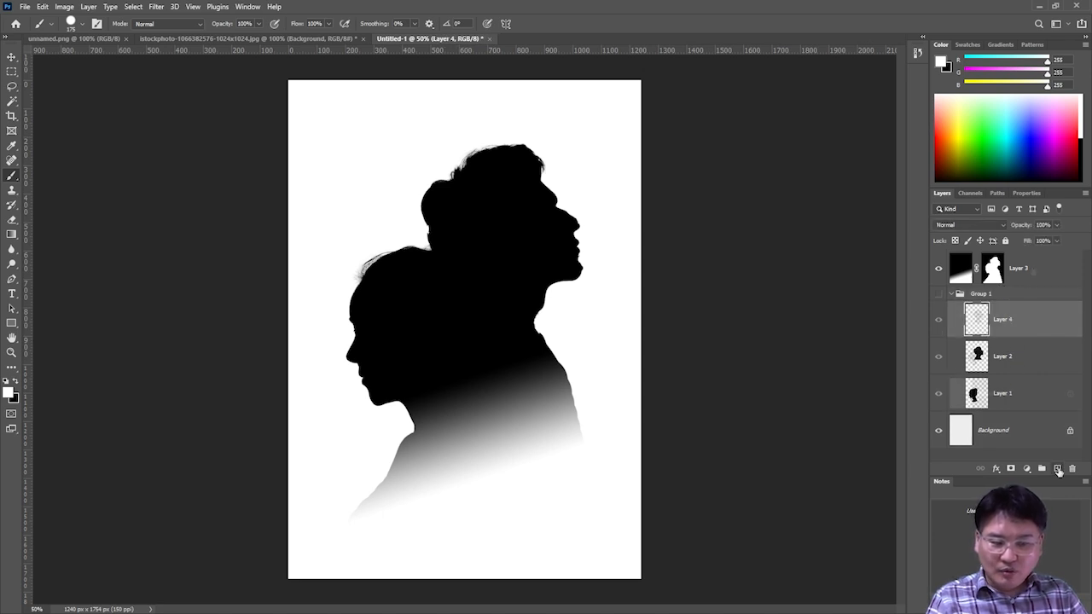
{"action": "key", "text": "ctrl+z"}
{"action": "left_click", "coordinate": [1032, 265]}
{"action": "left_click", "coordinate": [987, 296]}
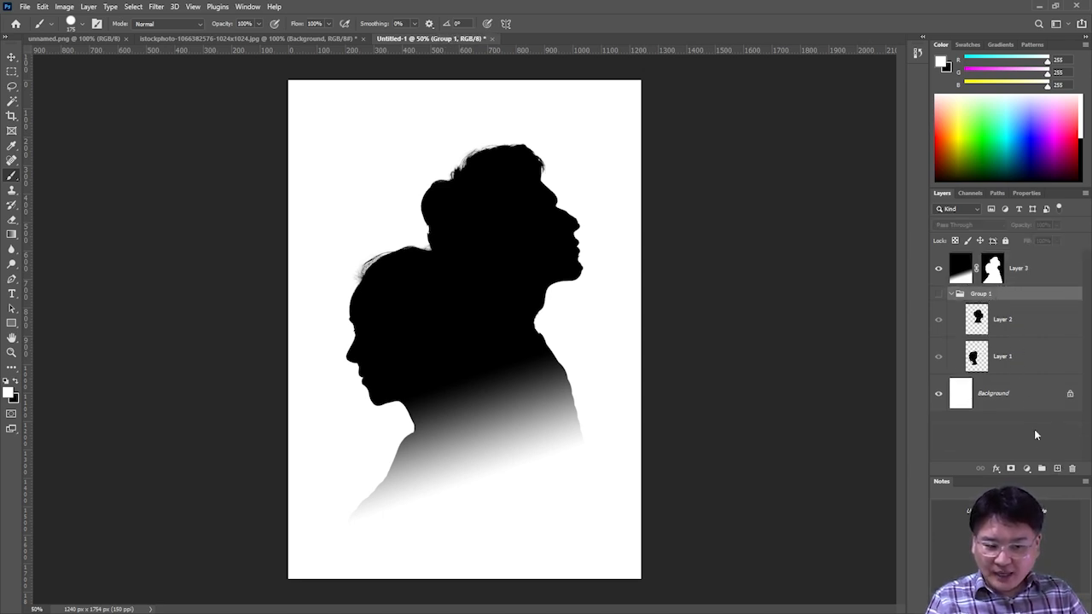
{"action": "left_click", "coordinate": [1058, 469]}
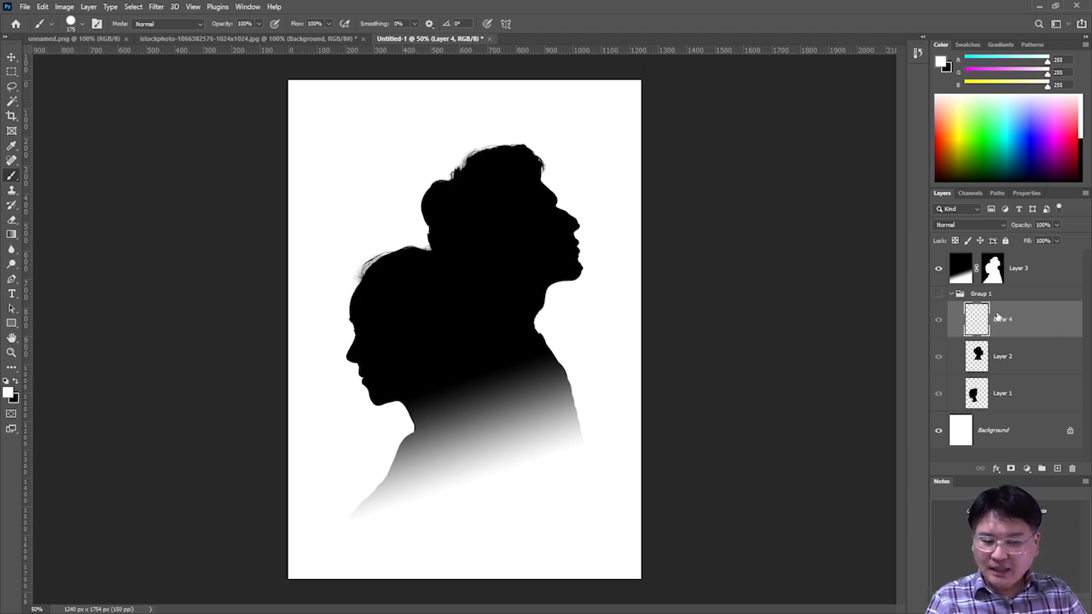
{"action": "key", "text": "ctrl+z"}
Step: Add a new layer outside Group 1, fill it with the white foreground color at 100% opacity and place it directly below Layer 3
{"action": "left_click", "coordinate": [1021, 270]}
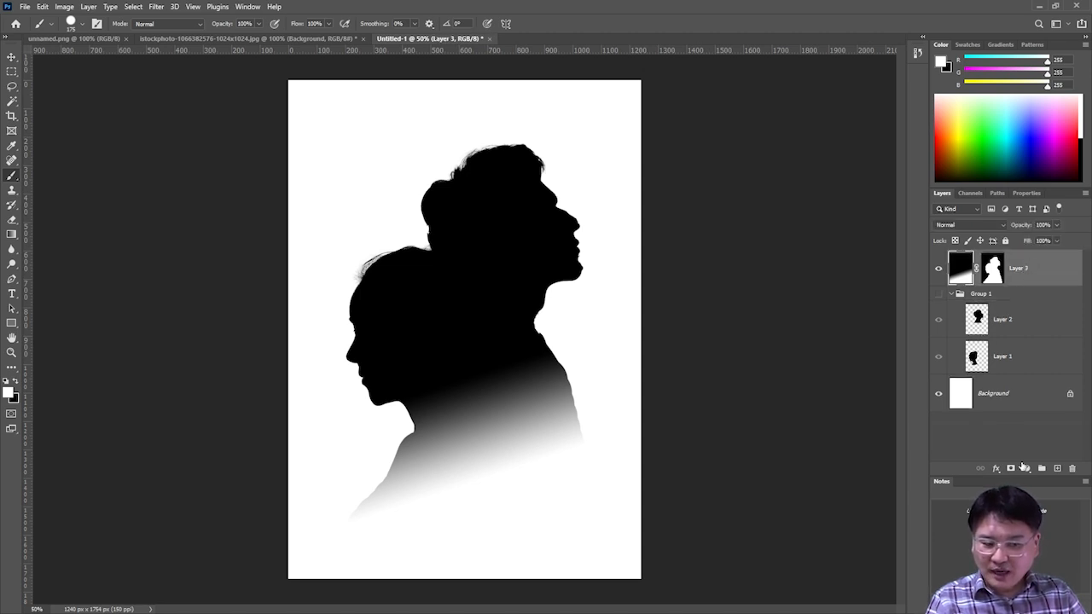
{"action": "left_click", "coordinate": [1058, 469]}
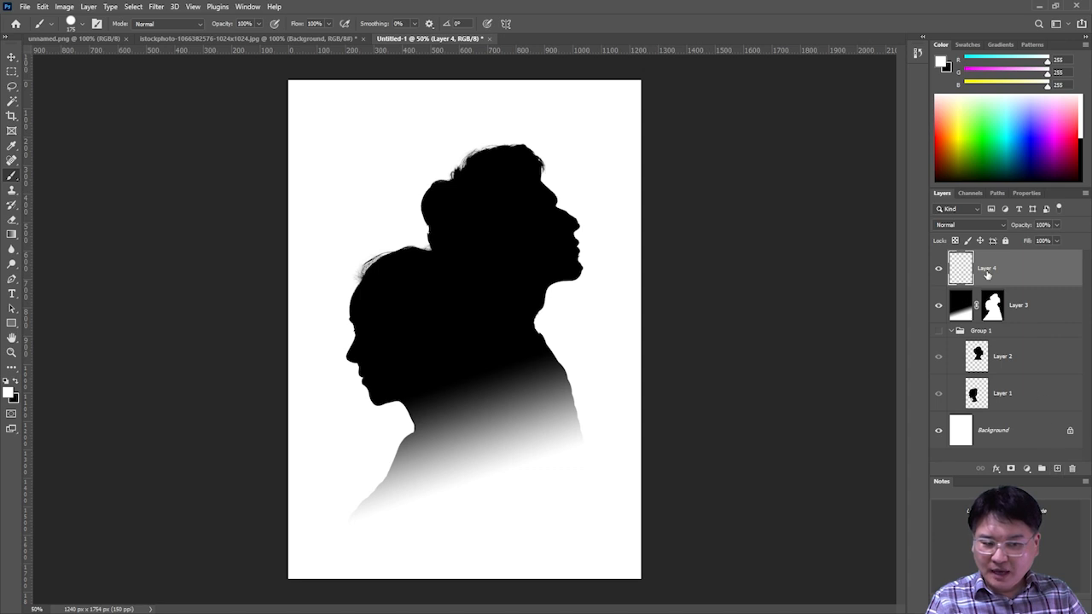
{"action": "key", "text": "shift+BackSpace"}
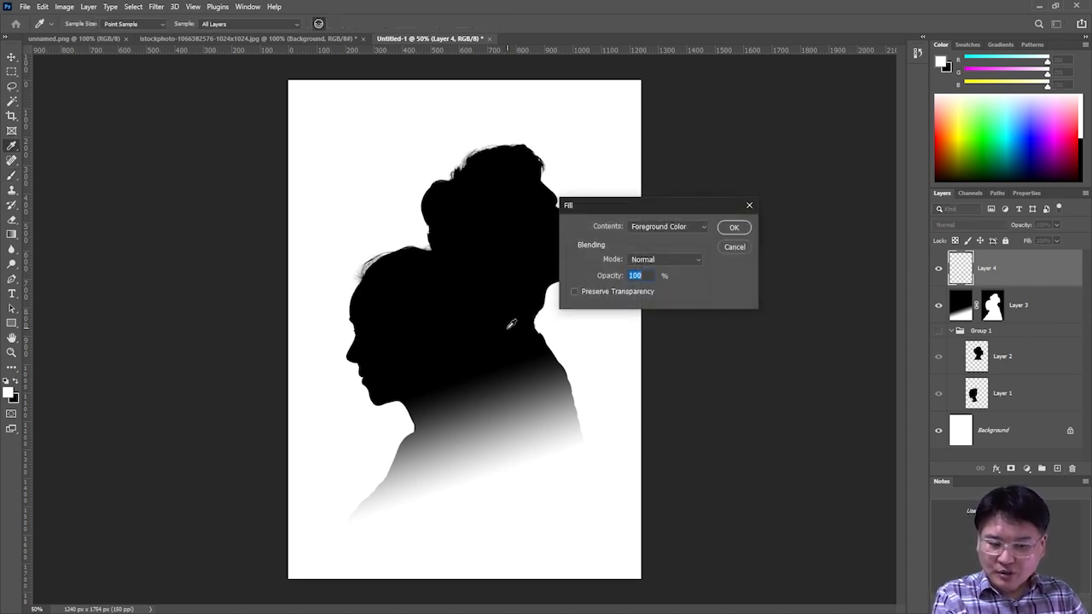
{"action": "left_click", "coordinate": [733, 225]}
{"action": "left_click_drag", "start_coordinate": [981, 280], "coordinate": [983, 322]}
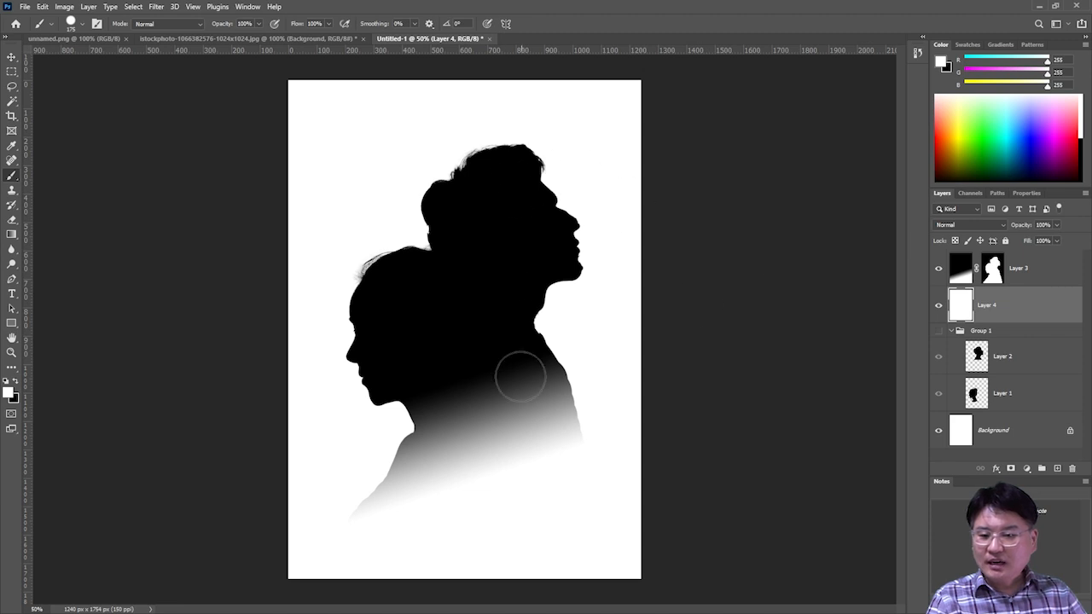
Step: Merge the masked gradient layer, Layer 3, with the white-filled Layer 4 beneath it into one layer
{"action": "left_click", "coordinate": [1056, 272], "text": "shift"}
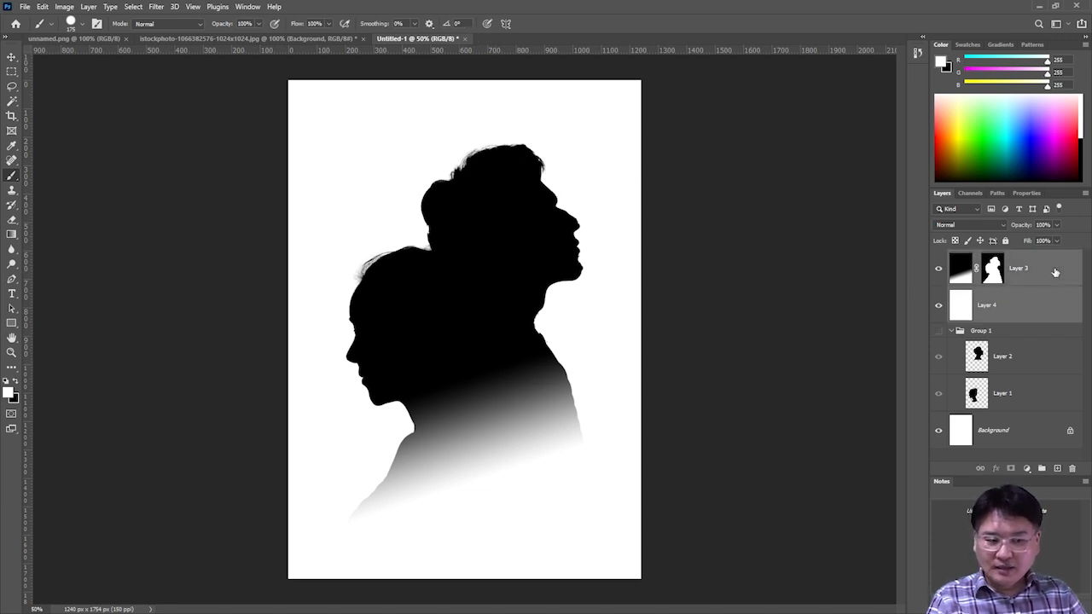
{"action": "right_click", "coordinate": [1055, 272]}
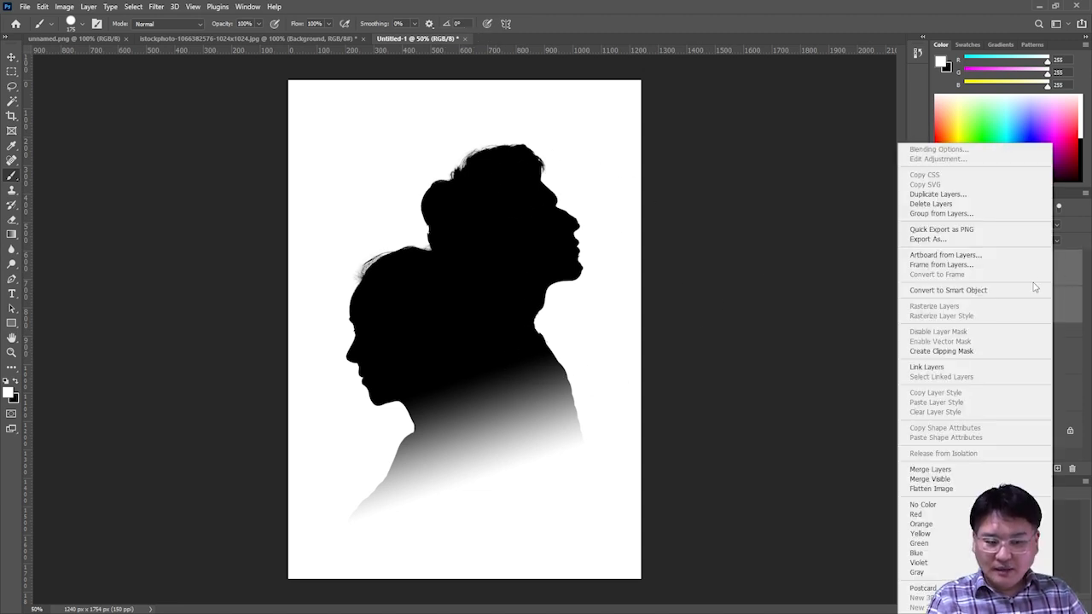
{"action": "left_click", "coordinate": [990, 471]}
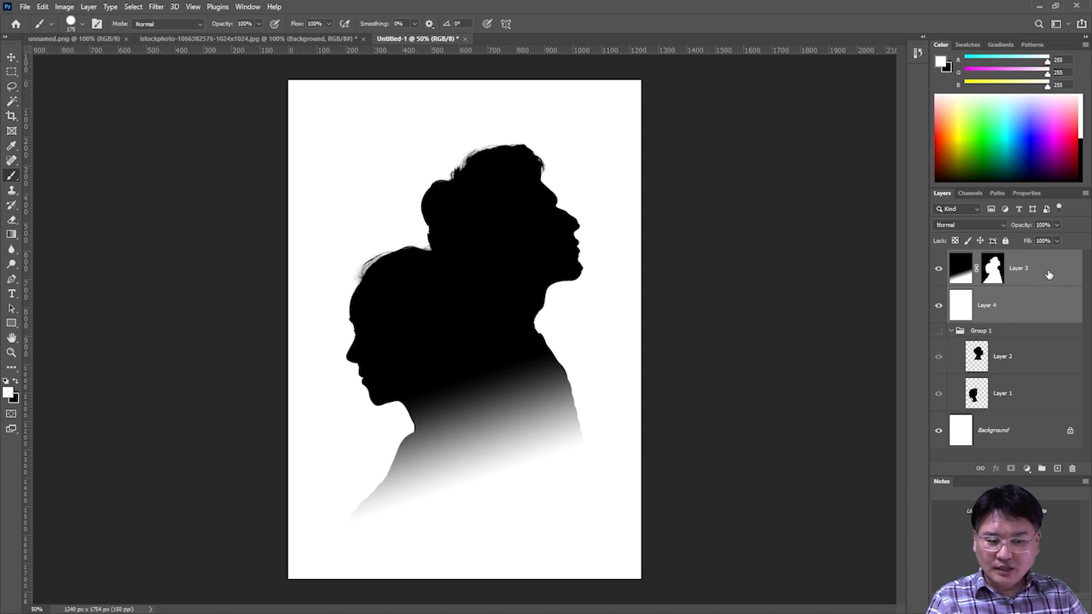
{"action": "right_click", "coordinate": [1041, 269]}
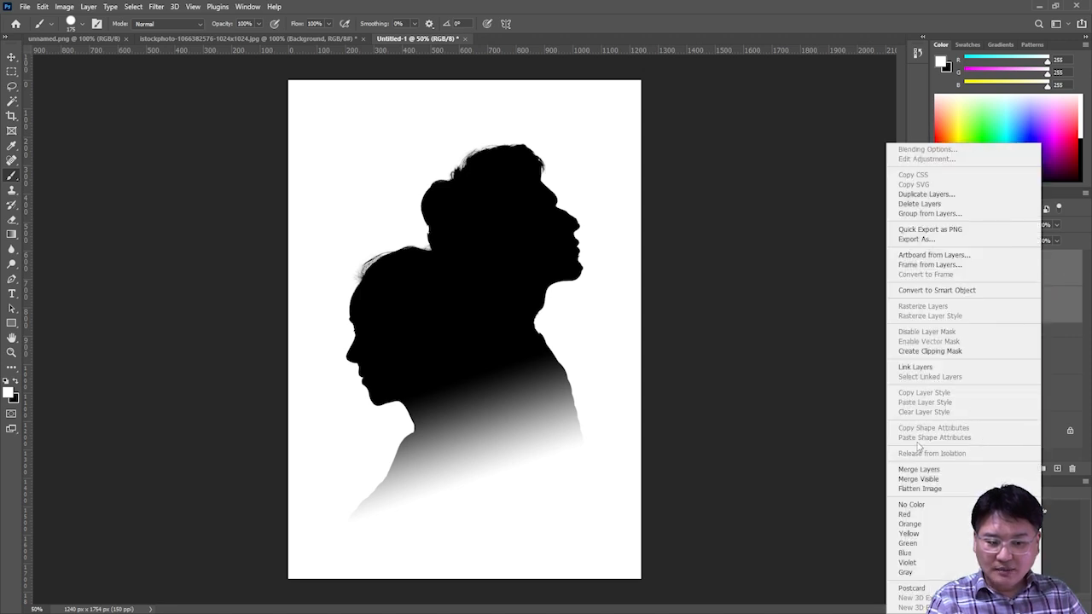
{"action": "left_click", "coordinate": [918, 469]}
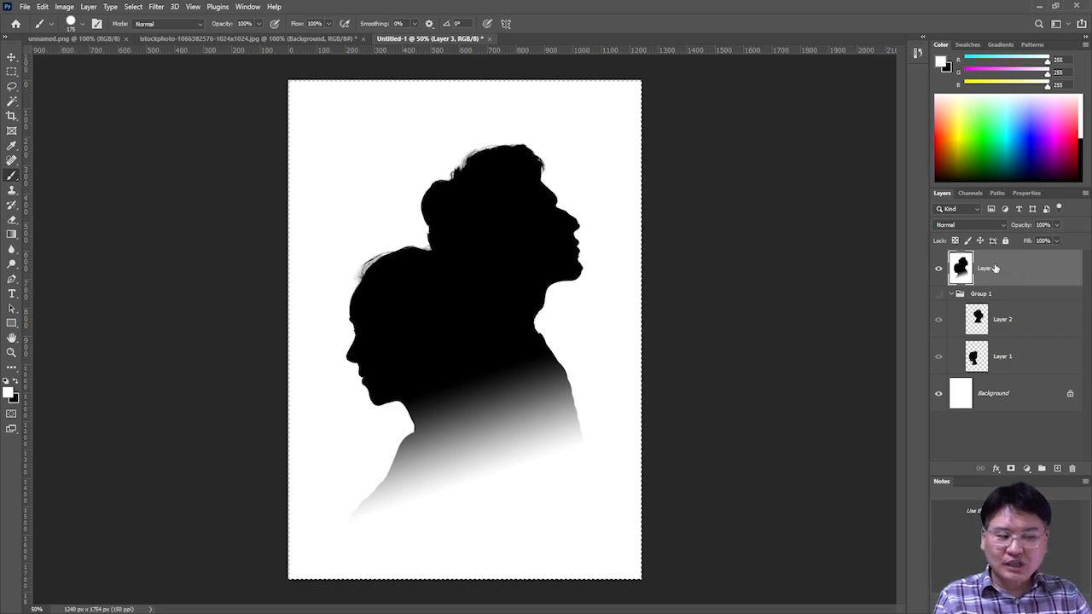
Step: Create a new alpha channel, paste the copied merged silhouette image into it and return to the RGB composite
{"action": "left_click", "coordinate": [970, 194]}
{"action": "left_click", "coordinate": [1056, 468]}
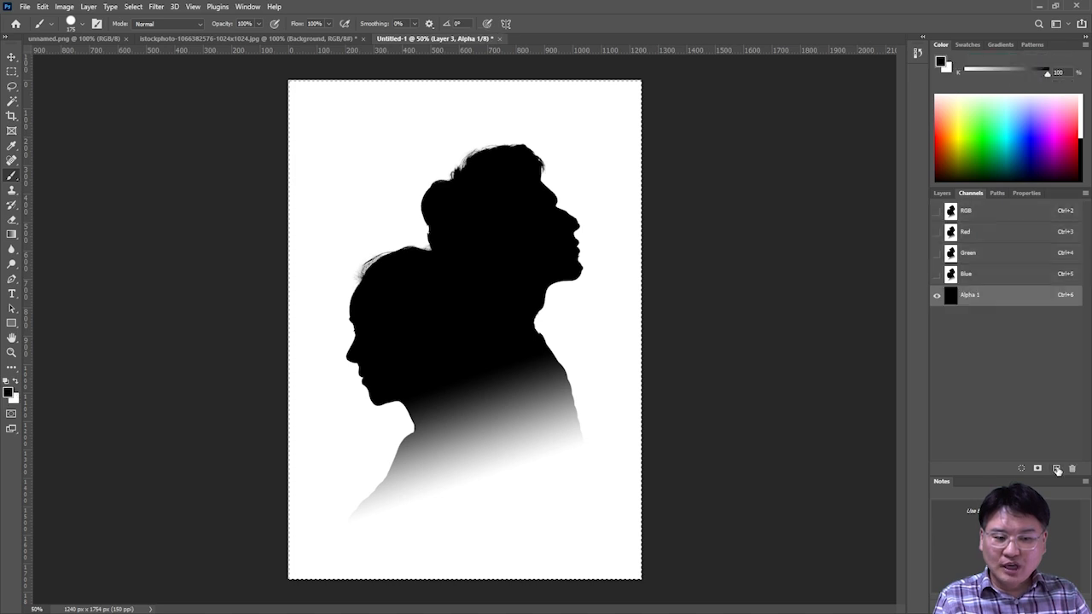
{"action": "key", "text": "ctrl+v"}
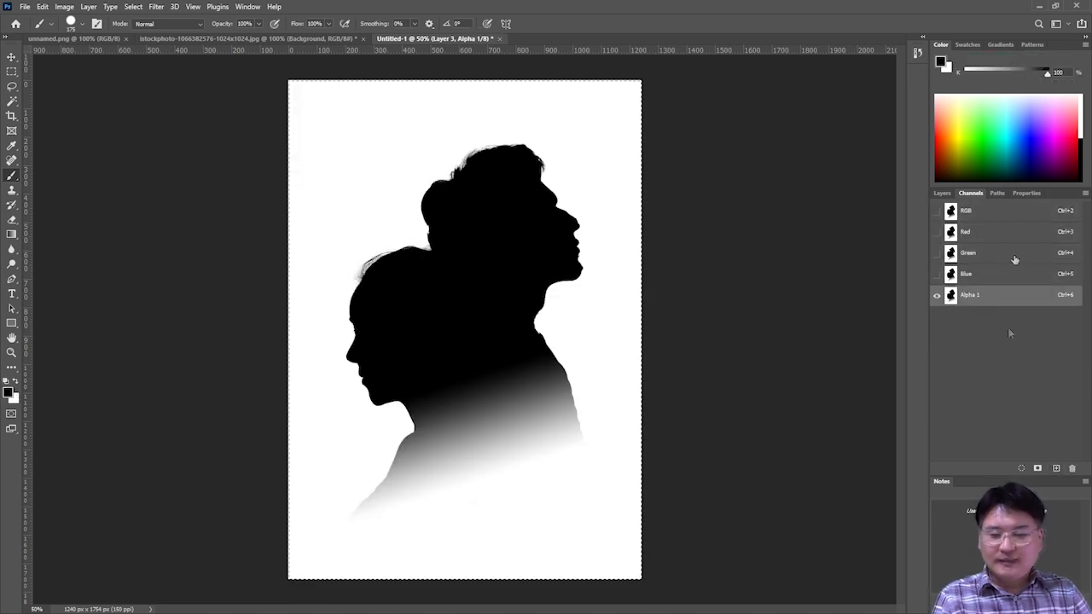
{"action": "left_click", "coordinate": [981, 213]}
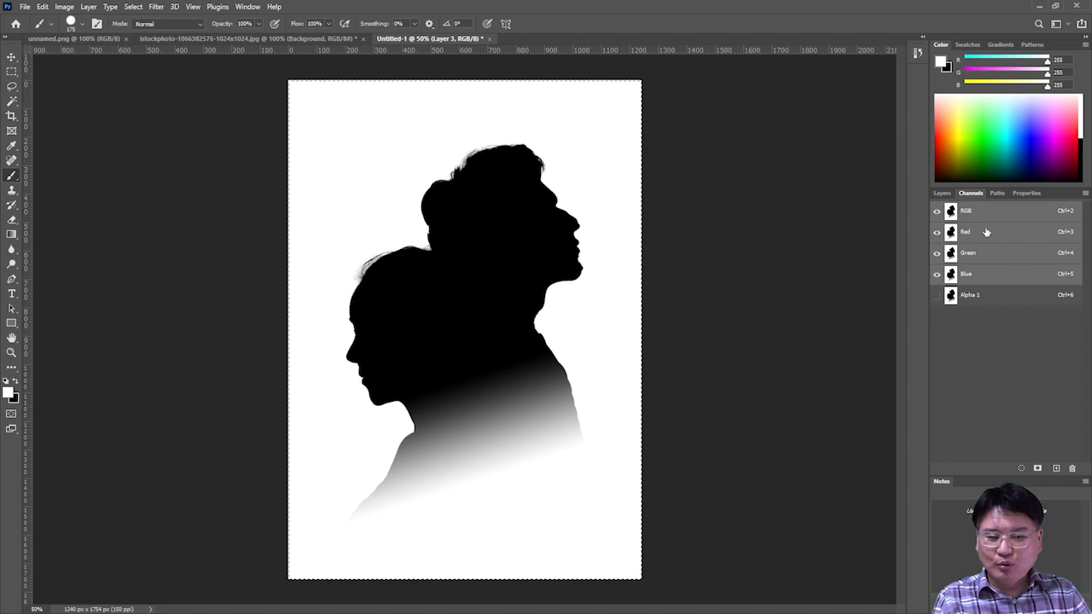
{"action": "left_click", "coordinate": [941, 193]}
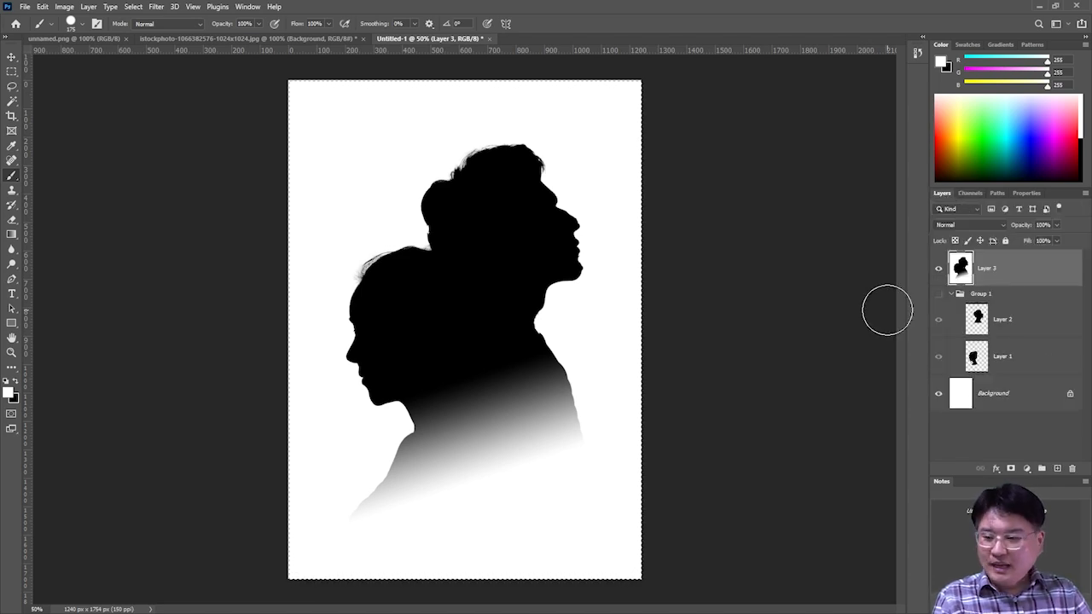
Step: Open the 21091207-photography-website-space-photos cover image, paste all of it into Untitled-1 above Layer 3 and shift it left
{"action": "left_click", "coordinate": [25, 7]}
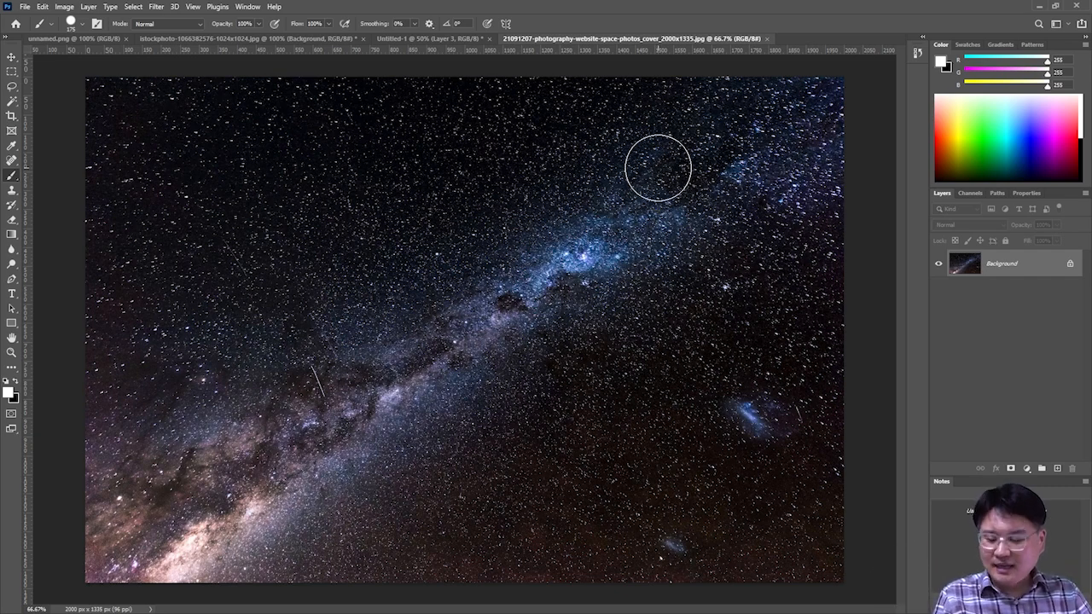
{"action": "key", "text": "ctrl+a"}
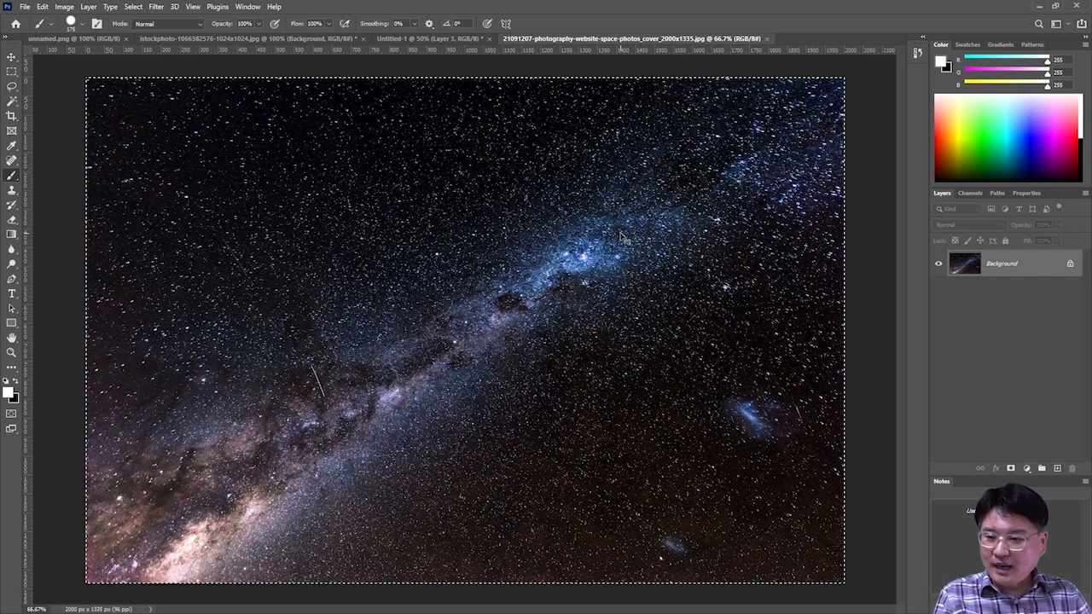
{"action": "left_click", "coordinate": [461, 38]}
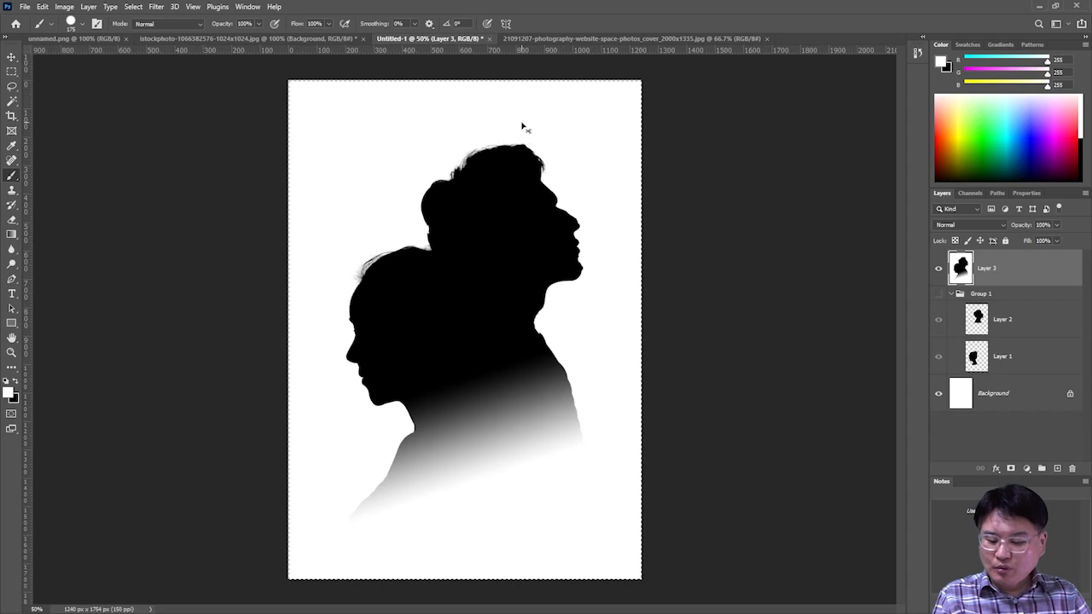
{"action": "key", "text": "ctrl+v"}
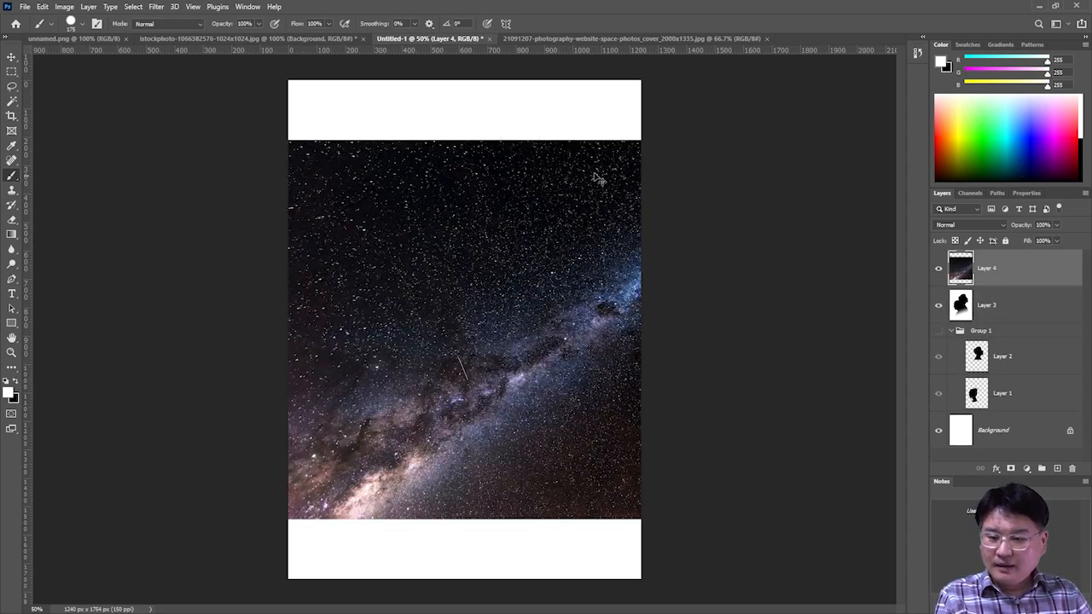
{"action": "key", "text": "v"}
{"action": "mouse_move", "coordinate": [458, 276]}
{"action": "left_mouse_down"}
{"action": "mouse_move", "coordinate": [644, 253]}
{"action": "mouse_move", "coordinate": [162, 235]}
{"action": "mouse_move", "coordinate": [438, 277]}
{"action": "mouse_move", "coordinate": [362, 253]}
{"action": "mouse_move", "coordinate": [377, 275]}
{"action": "mouse_move", "coordinate": [369, 277]}
{"action": "left_mouse_up"}
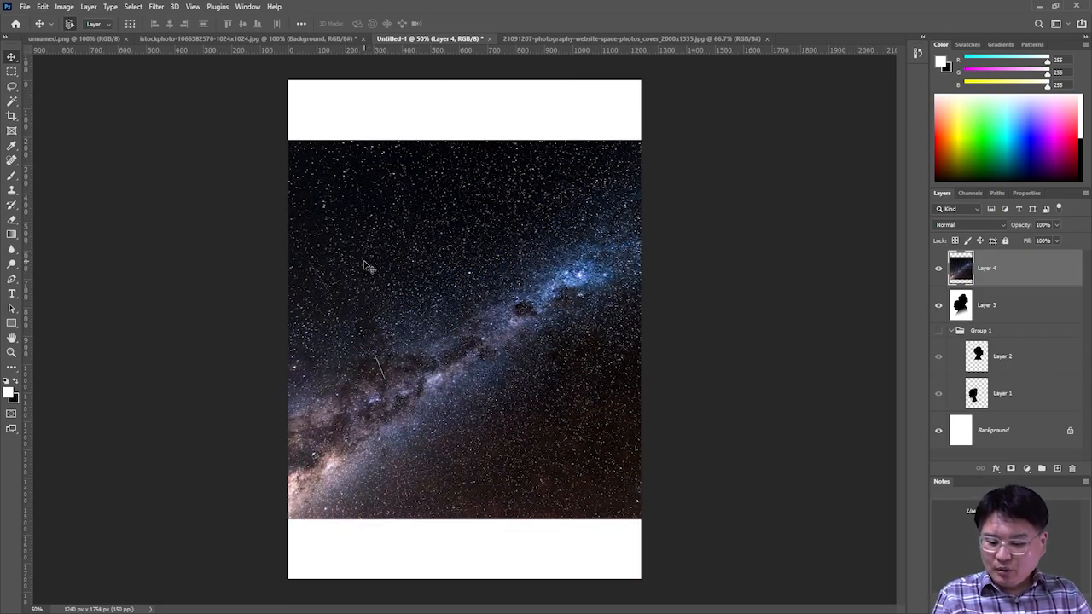
{"action": "key", "text": "ctrl+t"}
{"action": "left_click_drag", "start_coordinate": [224, 112], "coordinate": [574, 228]}
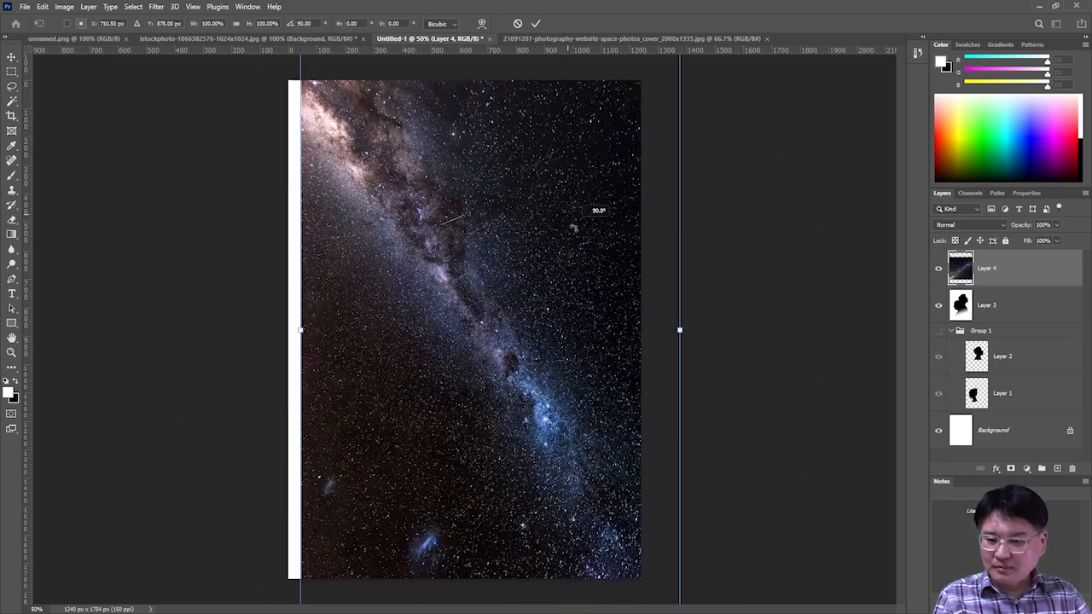
{"action": "left_click_drag", "start_coordinate": [501, 271], "coordinate": [473, 275]}
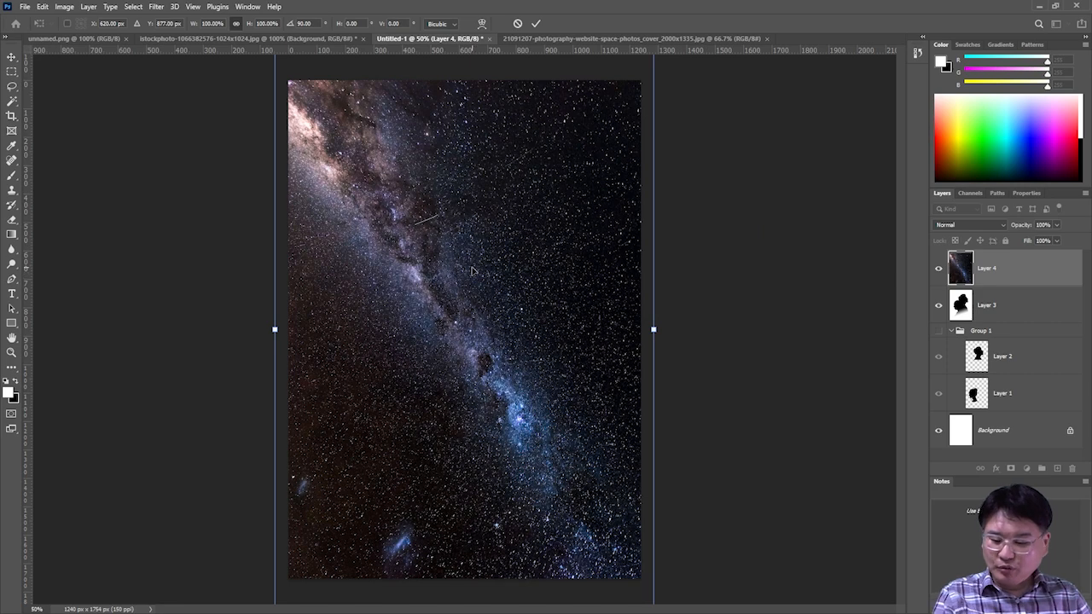
{"action": "key", "text": "Escape"}
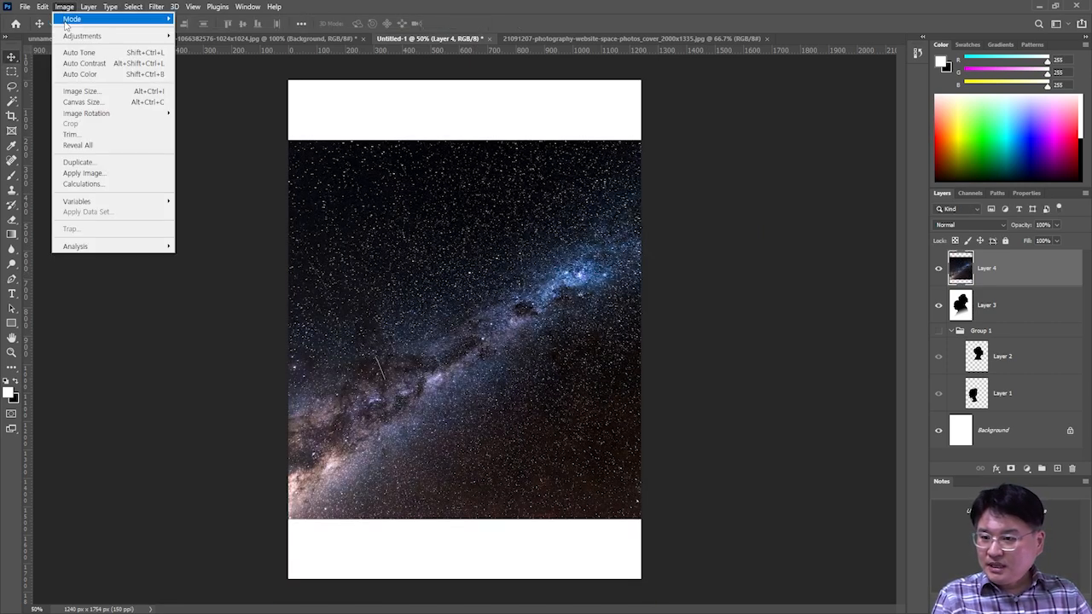
Step: Rotate the starry sky layer, Layer 4, 90° clockwise and reposition it to cover the whole canvas
{"action": "mouse_move", "coordinate": [91, 115]}
{"action": "left_click", "coordinate": [42, 7]}
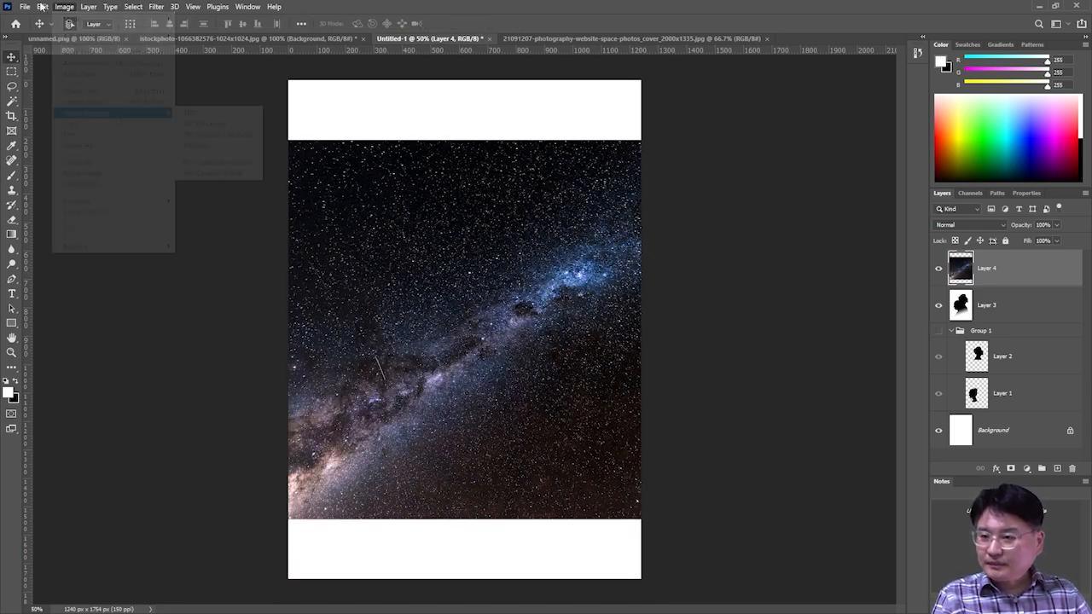
{"action": "mouse_move", "coordinate": [128, 268]}
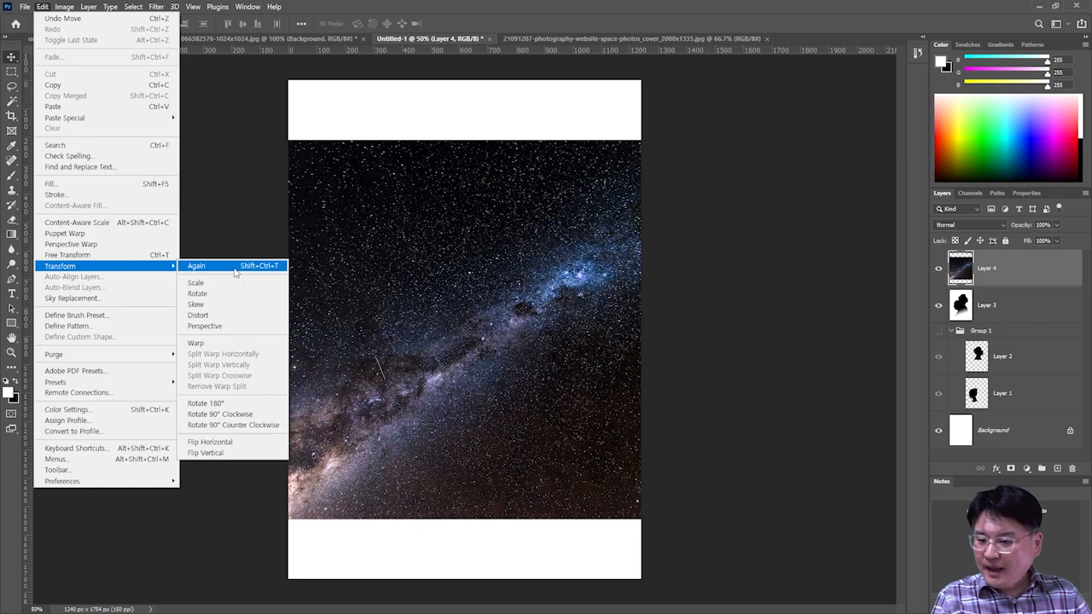
{"action": "left_click", "coordinate": [224, 414]}
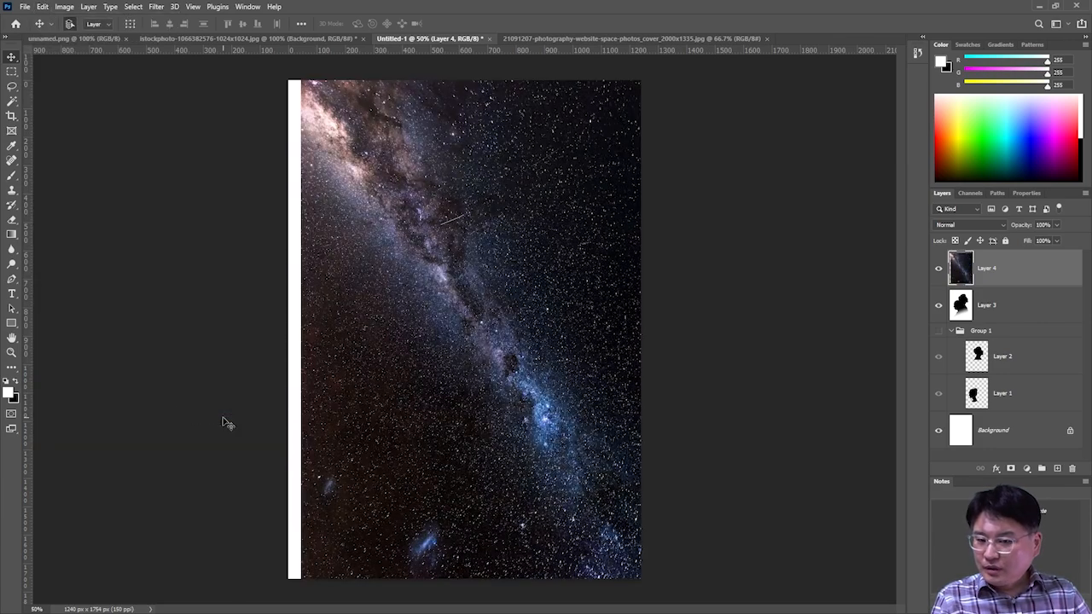
{"action": "left_click_drag", "start_coordinate": [430, 236], "coordinate": [386, 258]}
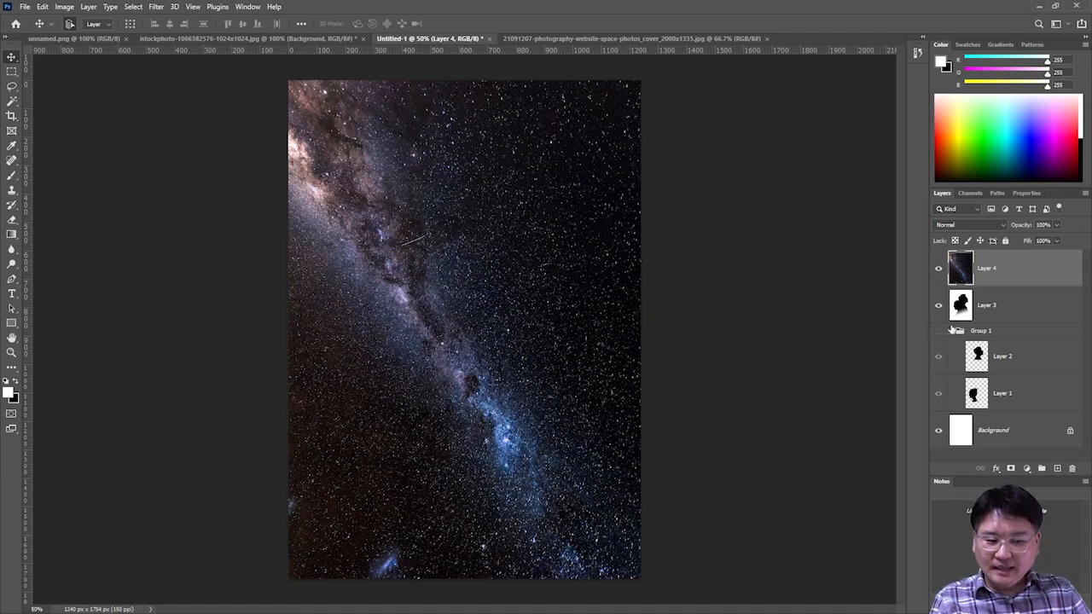
Step: Load the Alpha 1 channel as a new selection, delete that area from the starry sky on Layer 4 and deselect
{"action": "left_click", "coordinate": [133, 6]}
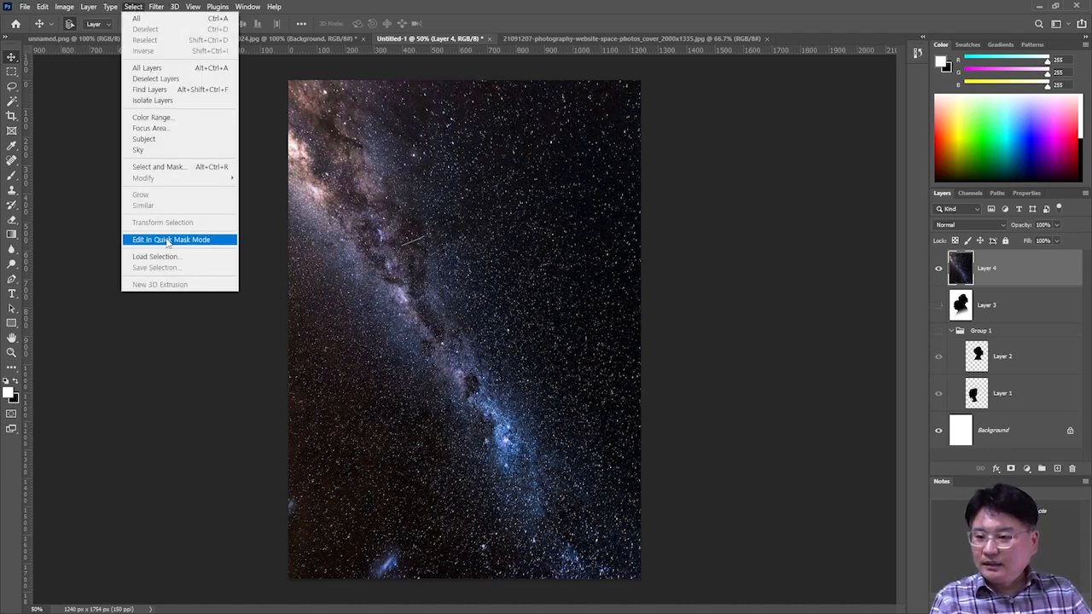
{"action": "left_click", "coordinate": [174, 256]}
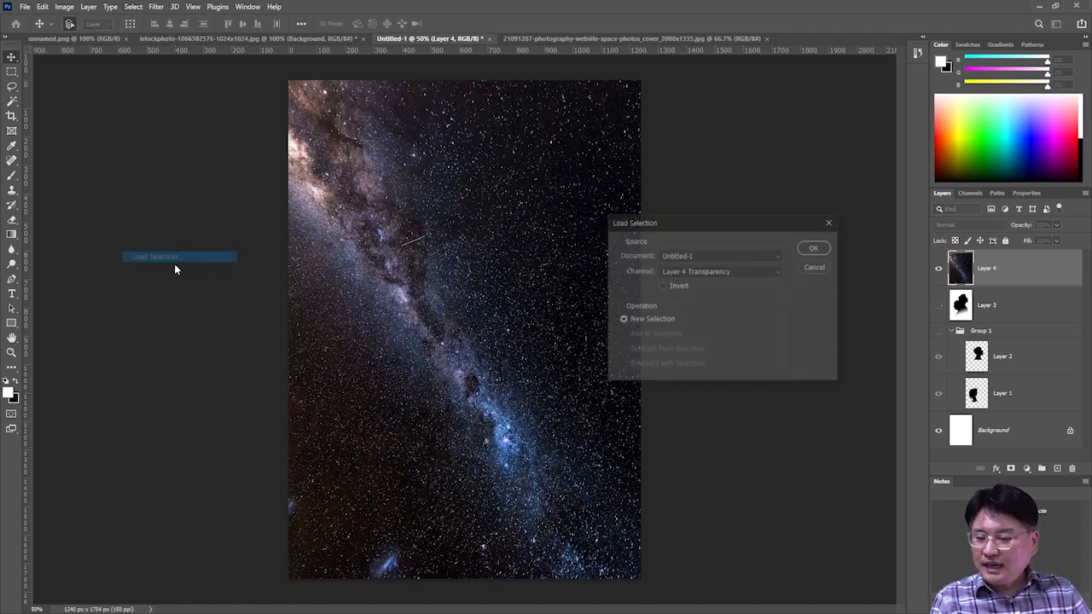
{"action": "left_click", "coordinate": [702, 273]}
{"action": "left_click", "coordinate": [682, 301]}
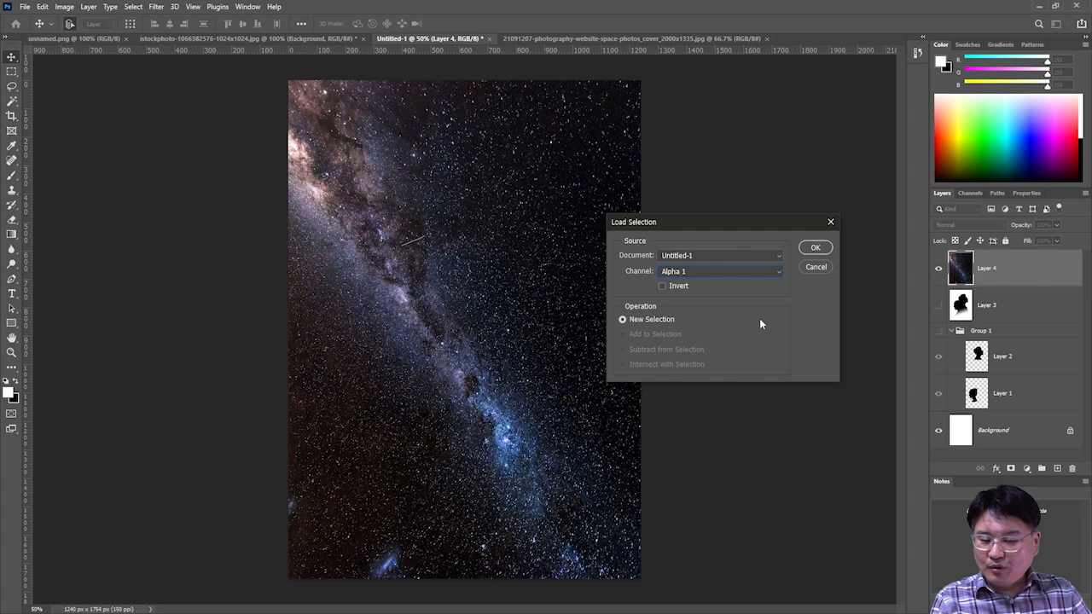
{"action": "left_click", "coordinate": [815, 248]}
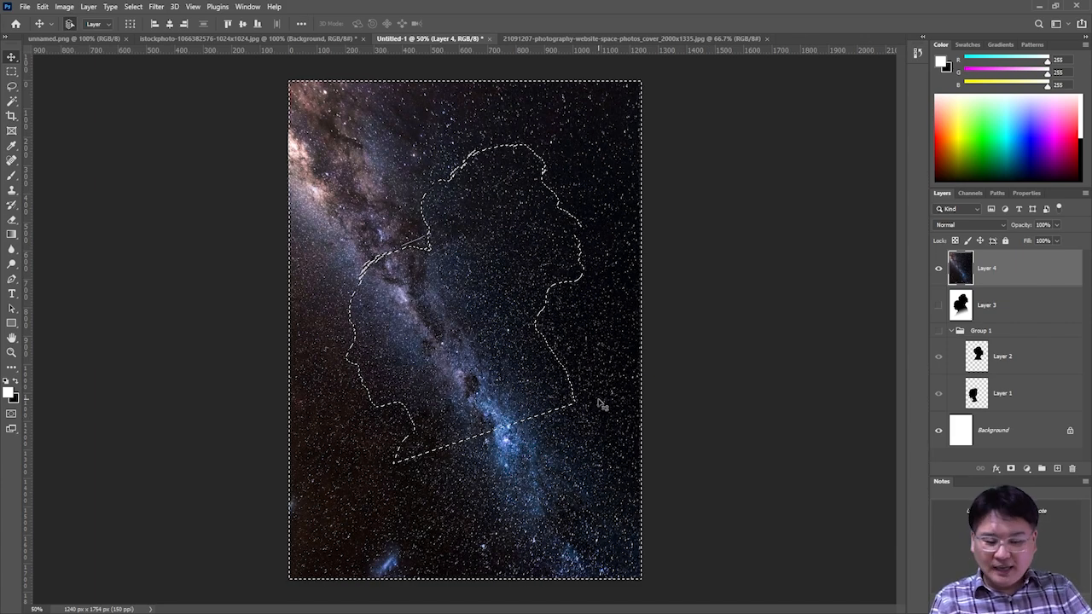
{"action": "key", "text": "Delete"}
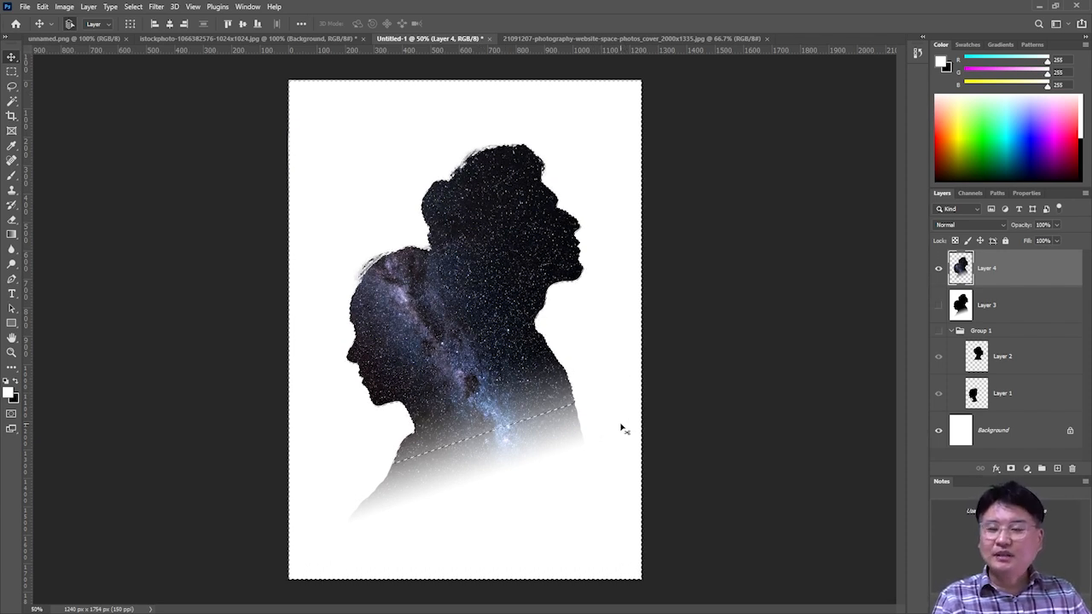
{"action": "key", "text": "ctrl+d"}
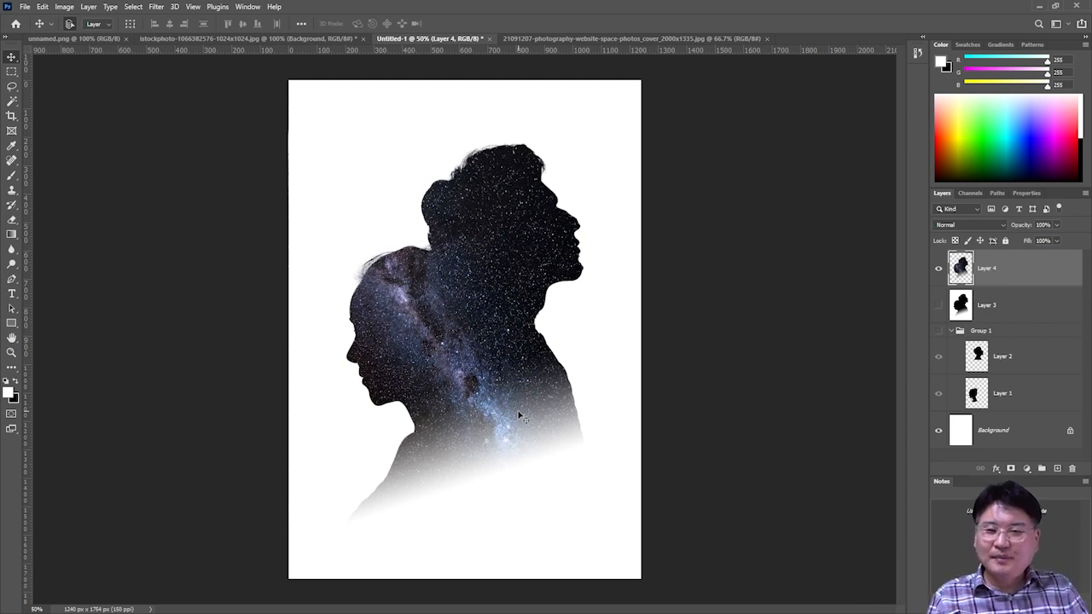
Step: Check the reference image unnamed.png and choose the Kyle's Ultimate Pastel Palooza dry media brush for Layer 3 in Untitled-1
{"action": "left_click", "coordinate": [63, 39]}
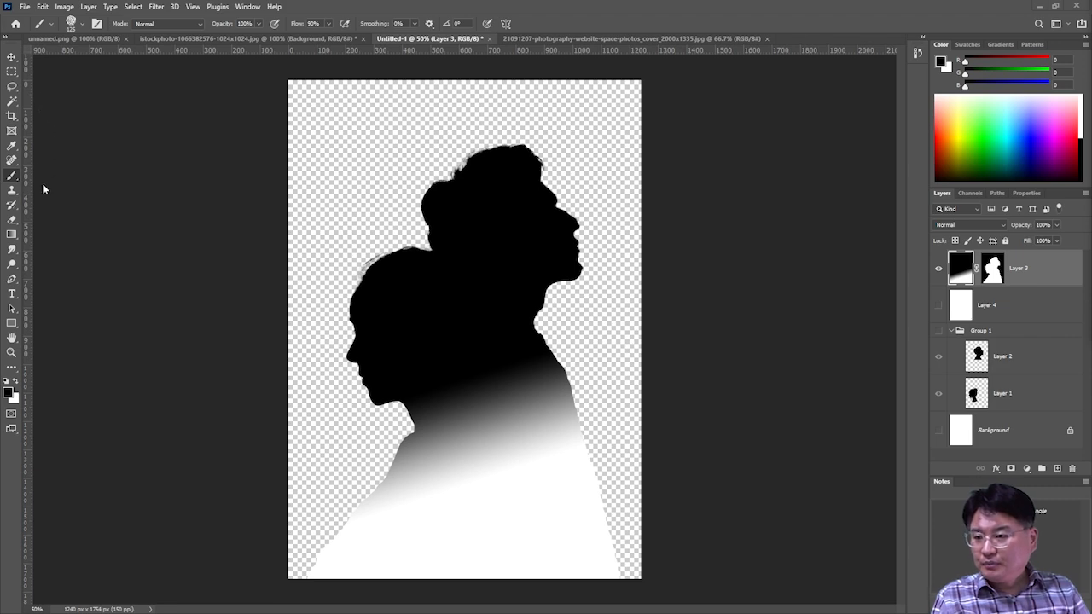
{"action": "left_click", "coordinate": [82, 25]}
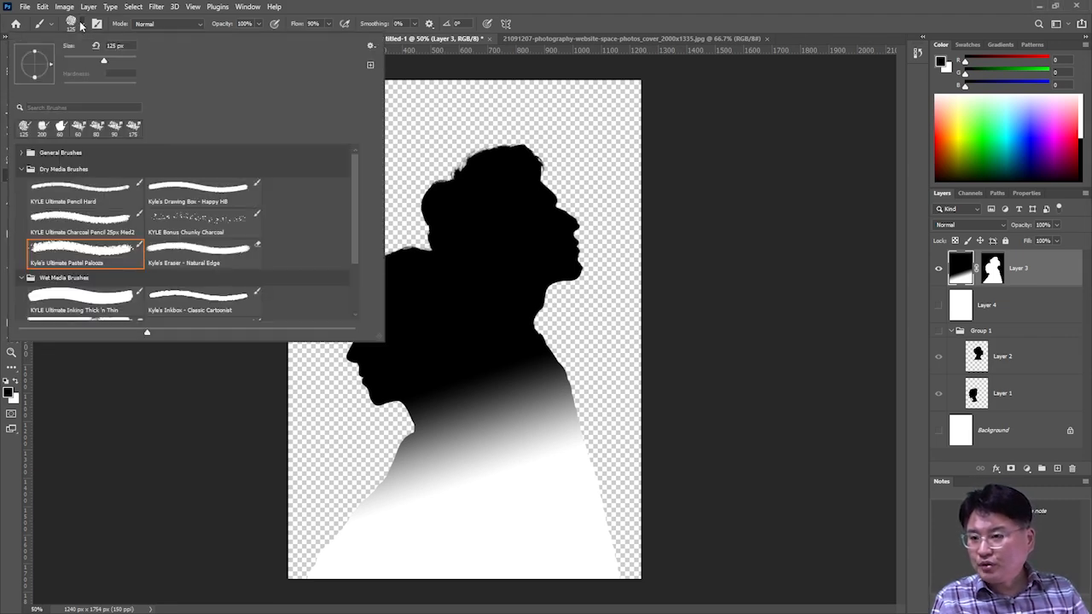
{"action": "left_click", "coordinate": [23, 170]}
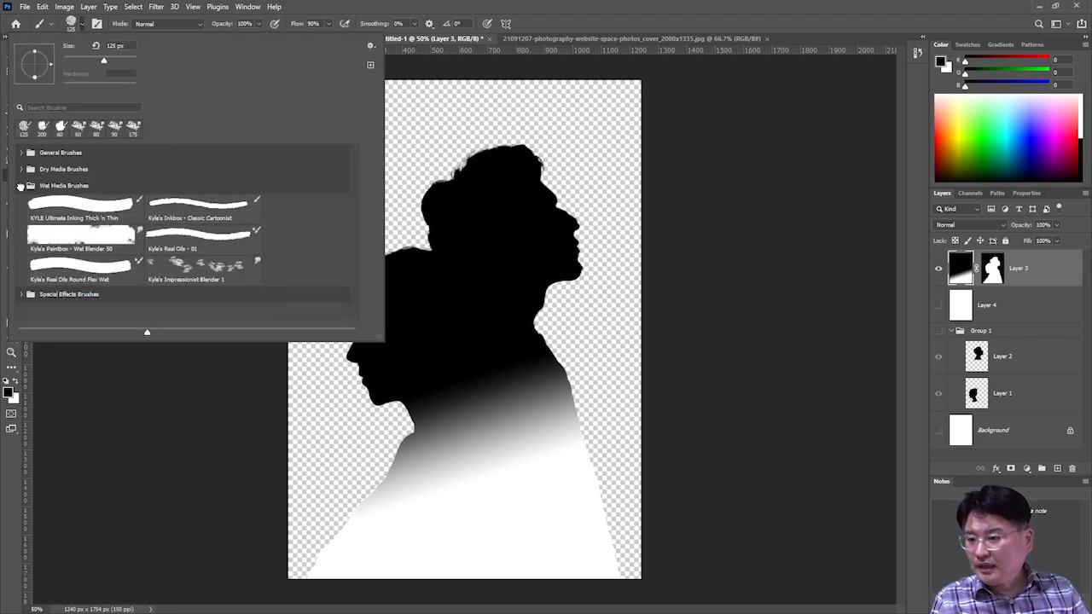
{"action": "left_click", "coordinate": [21, 185]}
{"action": "left_click", "coordinate": [22, 202]}
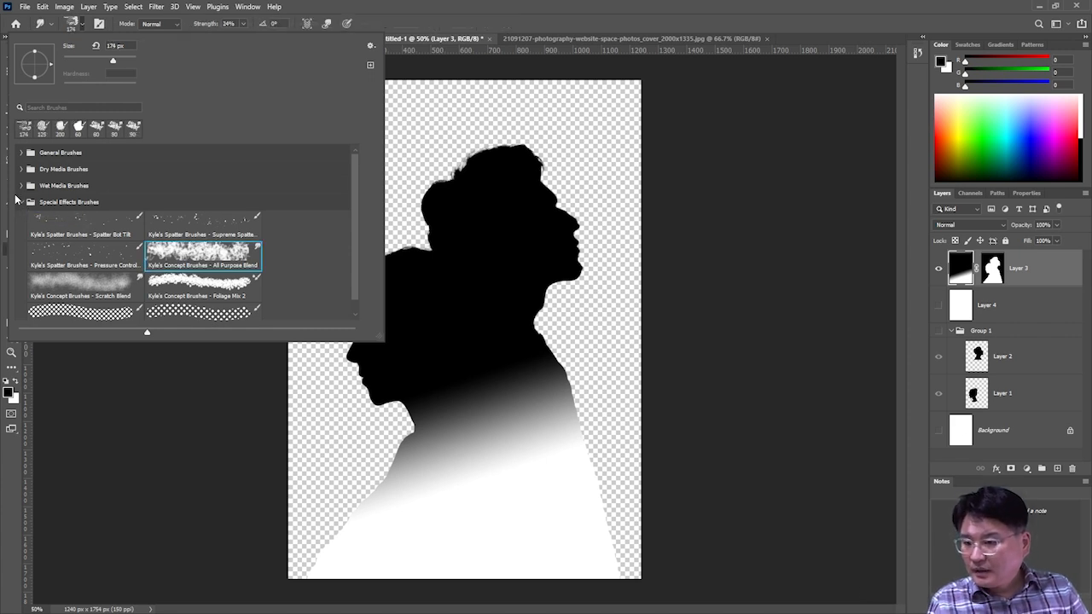
{"action": "left_click", "coordinate": [21, 202]}
{"action": "left_click", "coordinate": [22, 170]}
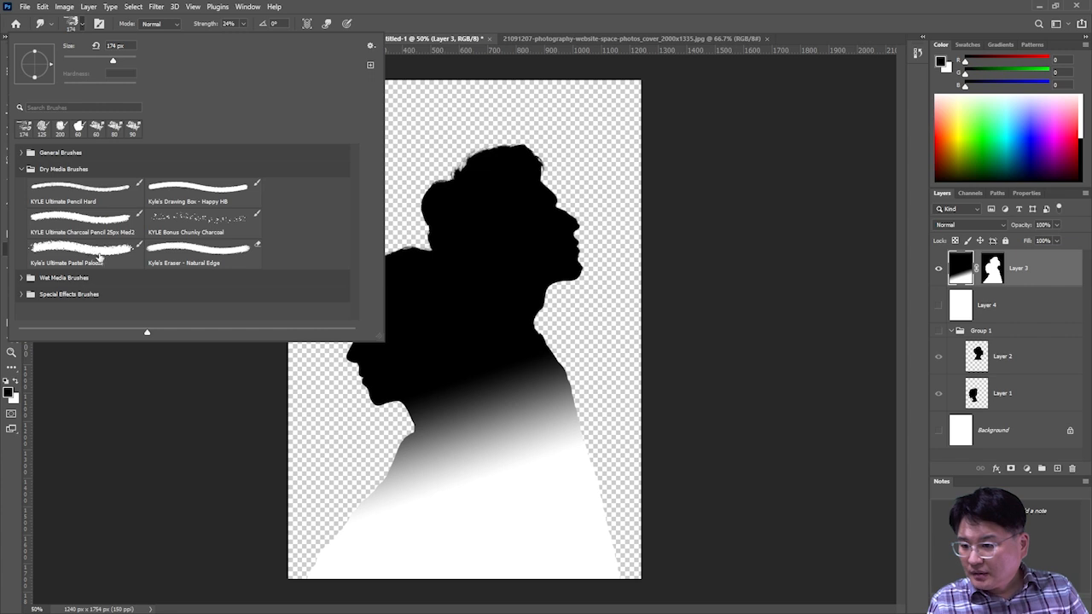
{"action": "double_click", "coordinate": [101, 257]}
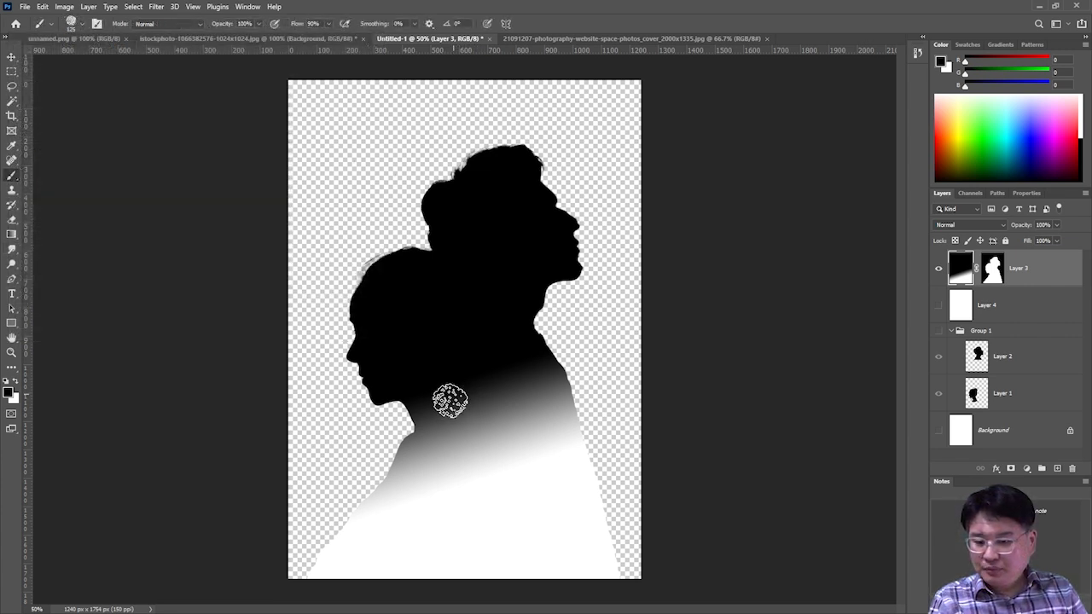
Step: Paint rough black pastel strokes on Layer 3's image over the gradient, giving the silhouette a ragged edge across the necks and shoulders
{"action": "left_click_drag", "start_coordinate": [448, 401], "coordinate": [435, 446]}
{"action": "left_click_drag", "start_coordinate": [473, 397], "coordinate": [455, 436]}
{"action": "left_click_drag", "start_coordinate": [435, 397], "coordinate": [414, 428]}
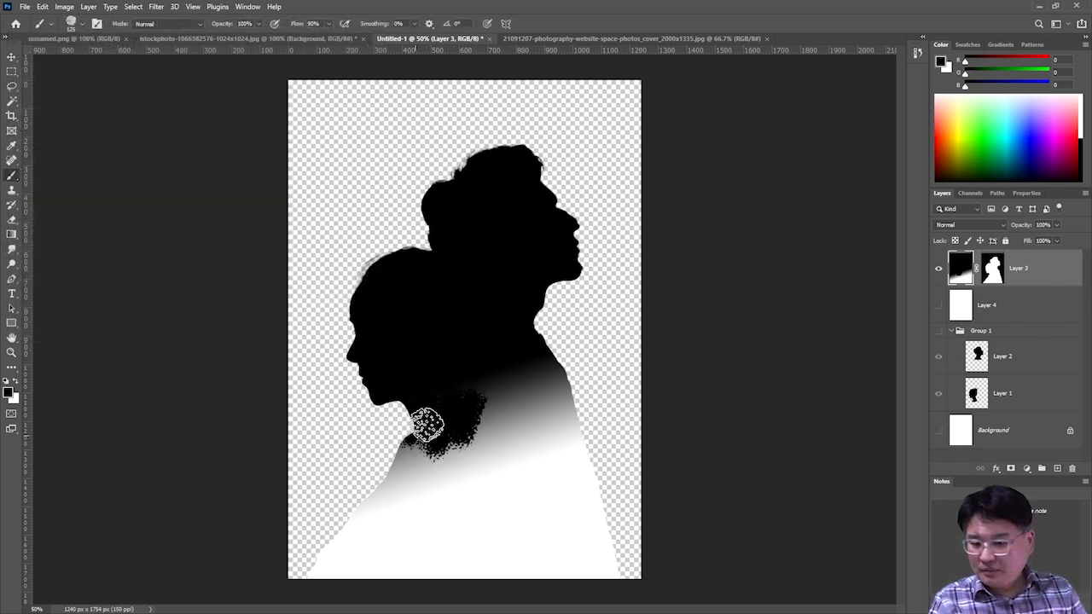
{"action": "mouse_move", "coordinate": [494, 365]}
{"action": "left_mouse_down"}
{"action": "mouse_move", "coordinate": [477, 404]}
{"action": "mouse_move", "coordinate": [518, 367]}
{"action": "mouse_move", "coordinate": [501, 415]}
{"action": "mouse_move", "coordinate": [499, 388]}
{"action": "mouse_move", "coordinate": [520, 374]}
{"action": "mouse_move", "coordinate": [535, 433]}
{"action": "mouse_move", "coordinate": [519, 450]}
{"action": "mouse_move", "coordinate": [471, 429]}
{"action": "mouse_move", "coordinate": [495, 438]}
{"action": "mouse_move", "coordinate": [469, 468]}
{"action": "left_mouse_up"}
{"action": "left_click_drag", "start_coordinate": [409, 451], "coordinate": [400, 465]}
{"action": "left_click_drag", "start_coordinate": [456, 448], "coordinate": [442, 481]}
{"action": "left_click_drag", "start_coordinate": [480, 439], "coordinate": [478, 452]}
{"action": "left_click_drag", "start_coordinate": [528, 359], "coordinate": [565, 398]}
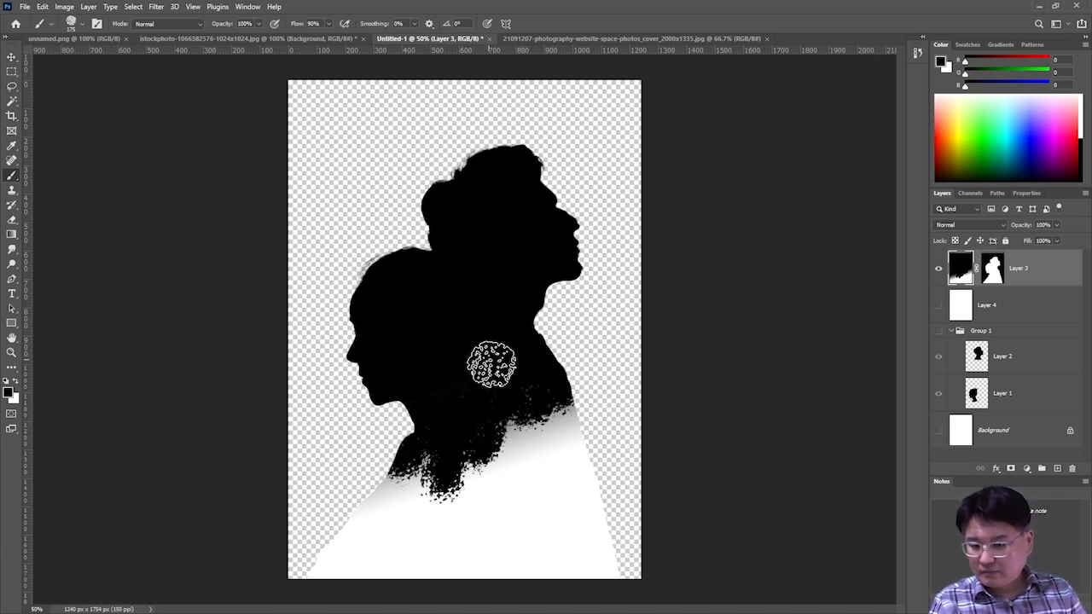
Step: Show the white Layer 4 and merge it with Layer 3 into a single layer
{"action": "left_click", "coordinate": [939, 305]}
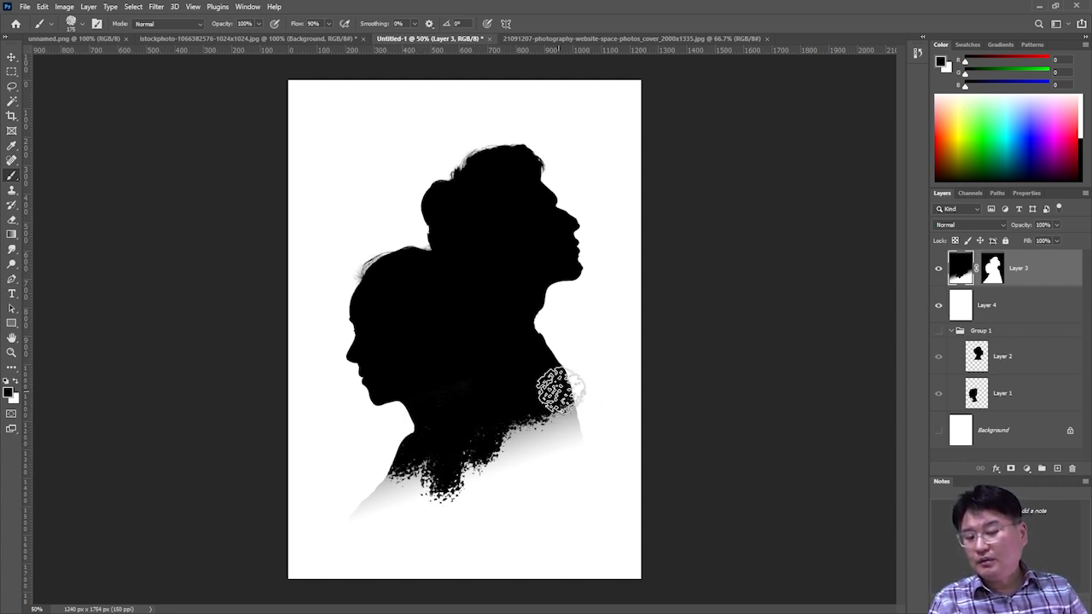
{"action": "left_click", "coordinate": [1028, 305], "text": "shift"}
{"action": "right_click", "coordinate": [1035, 305]}
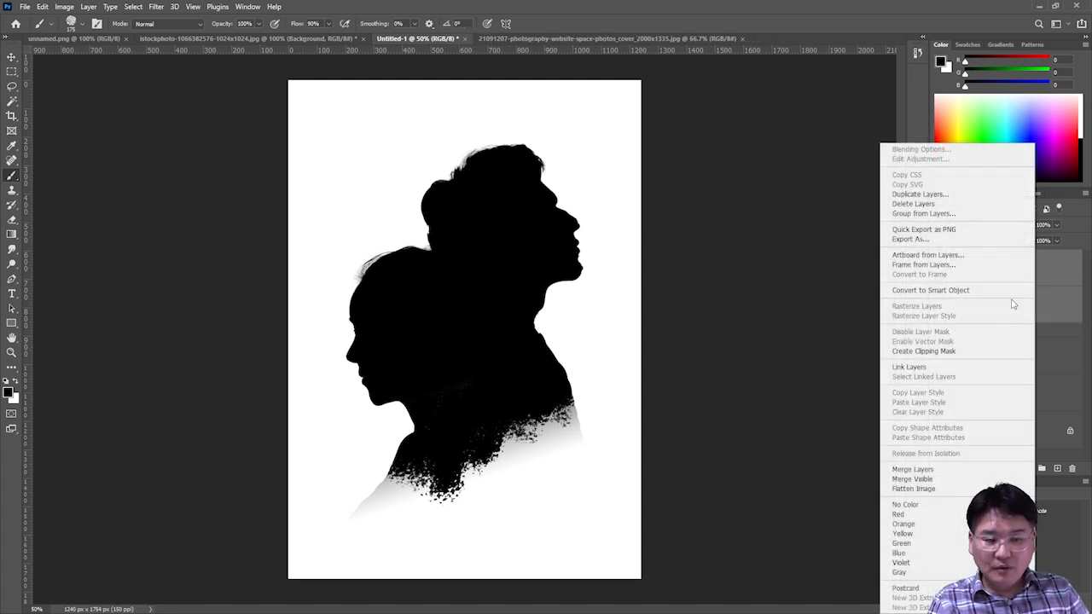
{"action": "left_click", "coordinate": [917, 469]}
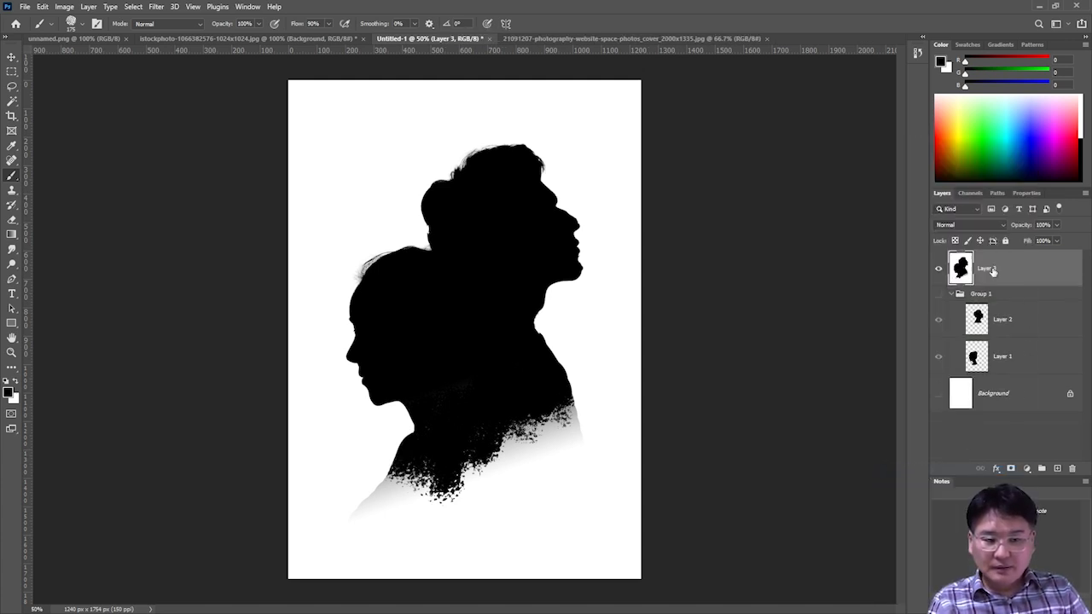
Step: Create a new alpha channel holding a copy of the merged silhouette artwork
{"action": "left_click", "coordinate": [970, 192]}
{"action": "left_click", "coordinate": [1057, 468]}
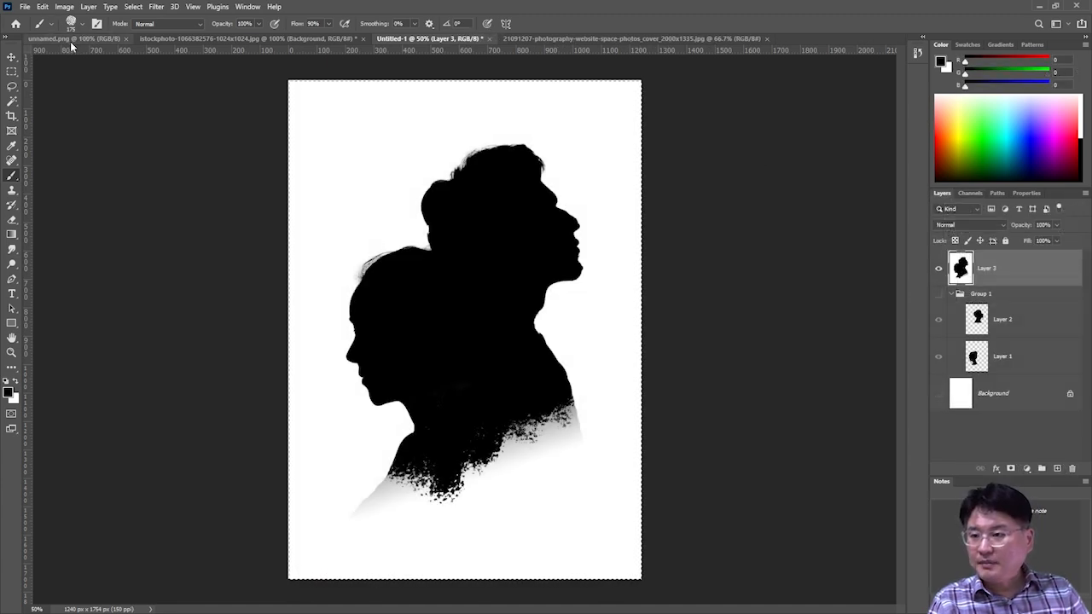
Step: Copy the entire starry sky photo and paste it into Untitled-1 as a new layer above Layer 3
{"action": "left_click", "coordinate": [73, 39]}
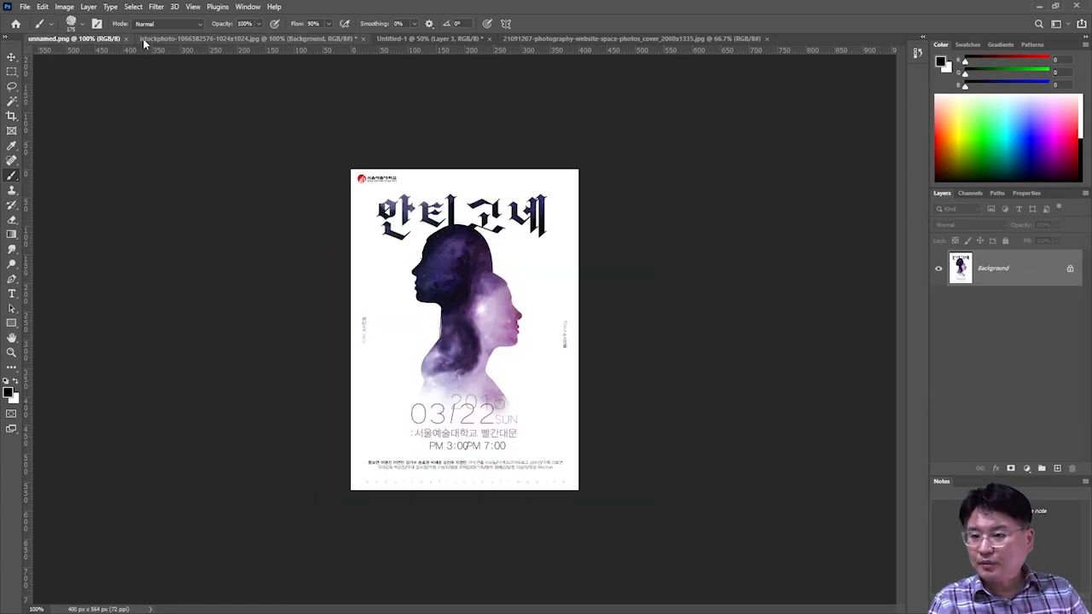
{"action": "left_click", "coordinate": [536, 39]}
{"action": "key", "text": "ctrl+a"}
{"action": "key", "text": "ctrl+c"}
{"action": "left_click", "coordinate": [406, 40]}
{"action": "key", "text": "ctrl+v"}
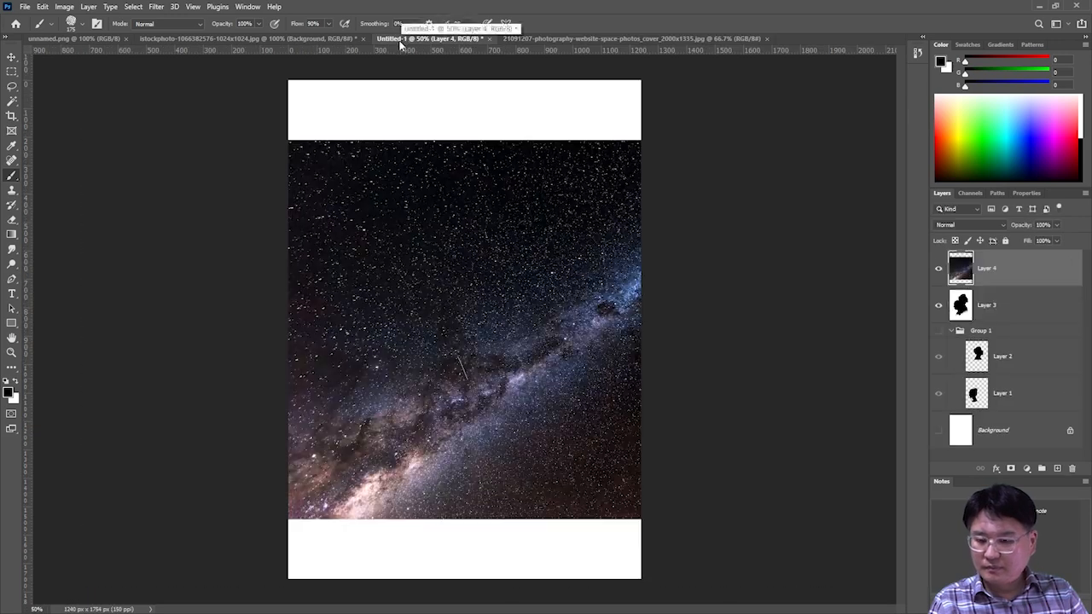
Step: Rotate the pasted starry sky layer 90° clockwise and reposition it to cover the whole canvas
{"action": "left_click", "coordinate": [42, 7]}
{"action": "left_click", "coordinate": [86, 253]}
{"action": "left_click_drag", "start_coordinate": [317, 133], "coordinate": [675, 205]}
{"action": "key", "text": "Return"}
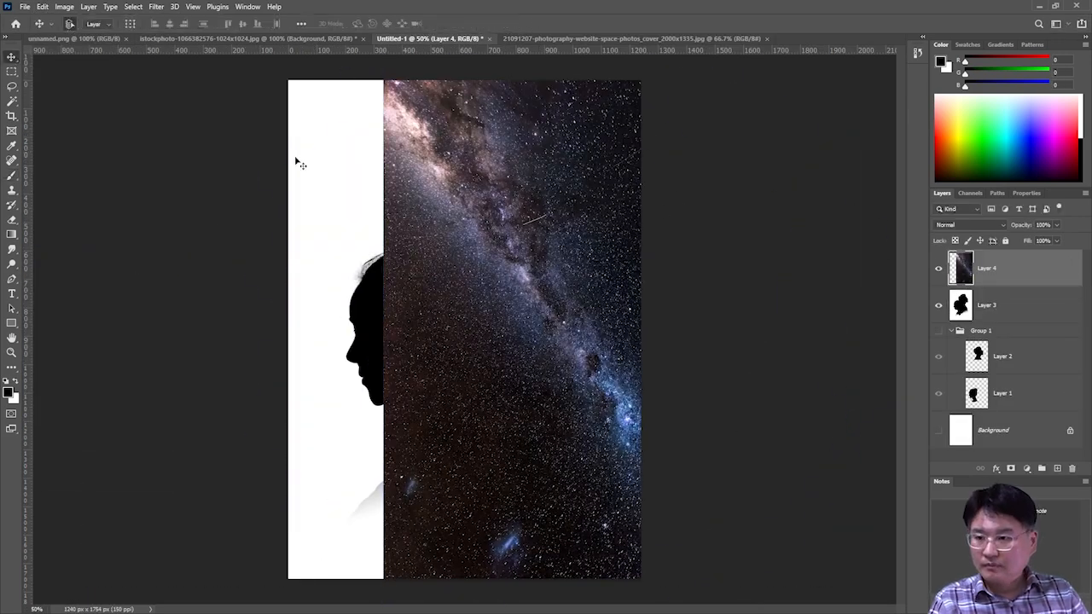
{"action": "left_click_drag", "start_coordinate": [554, 230], "coordinate": [446, 246]}
Step: Load the silhouette's alpha channel as a new selection, delete that area from the starry sky layer and deselect
{"action": "left_click", "coordinate": [133, 7]}
{"action": "left_click", "coordinate": [157, 257]}
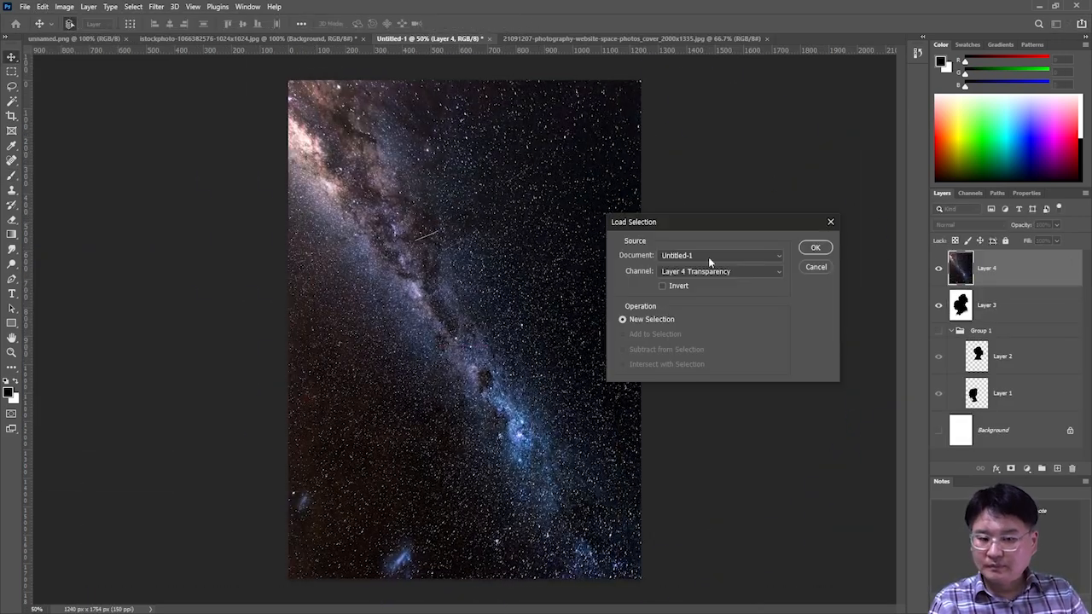
{"action": "left_click", "coordinate": [716, 272]}
{"action": "left_click", "coordinate": [716, 302]}
{"action": "left_click", "coordinate": [814, 247]}
{"action": "key", "text": "Delete"}
{"action": "key", "text": "ctrl+d"}
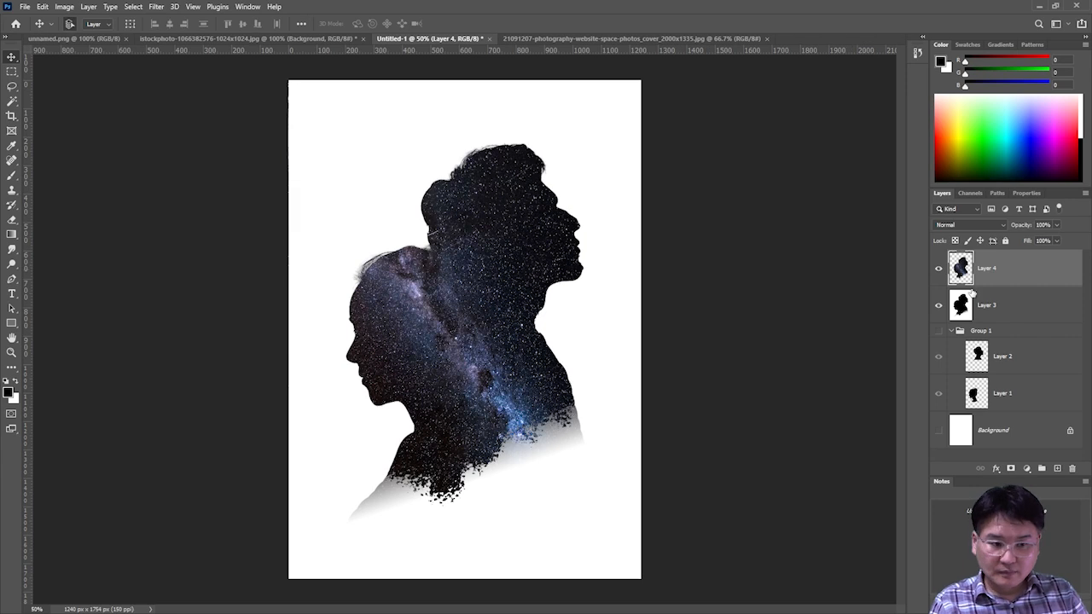
Step: Hide Layer 3 and show the white Background layer behind the starry silhouette
{"action": "left_click", "coordinate": [937, 306]}
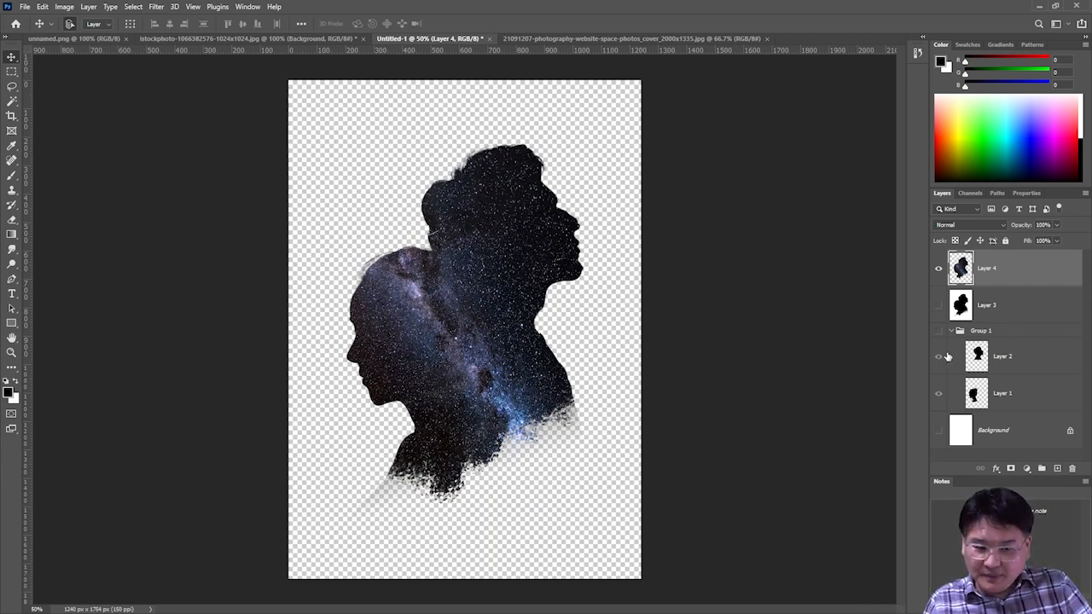
{"action": "left_click", "coordinate": [939, 431]}
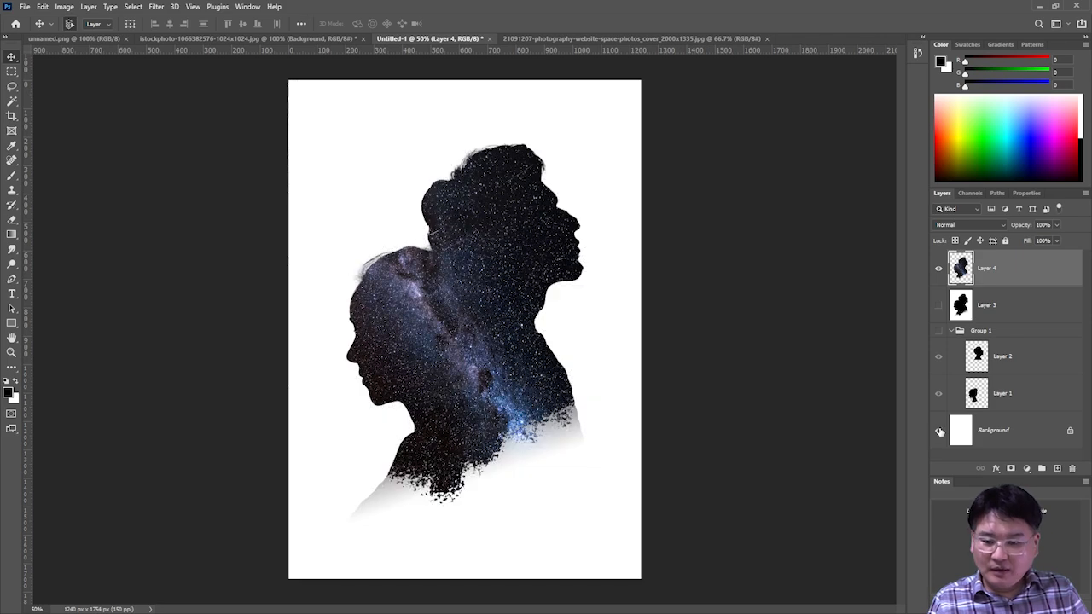